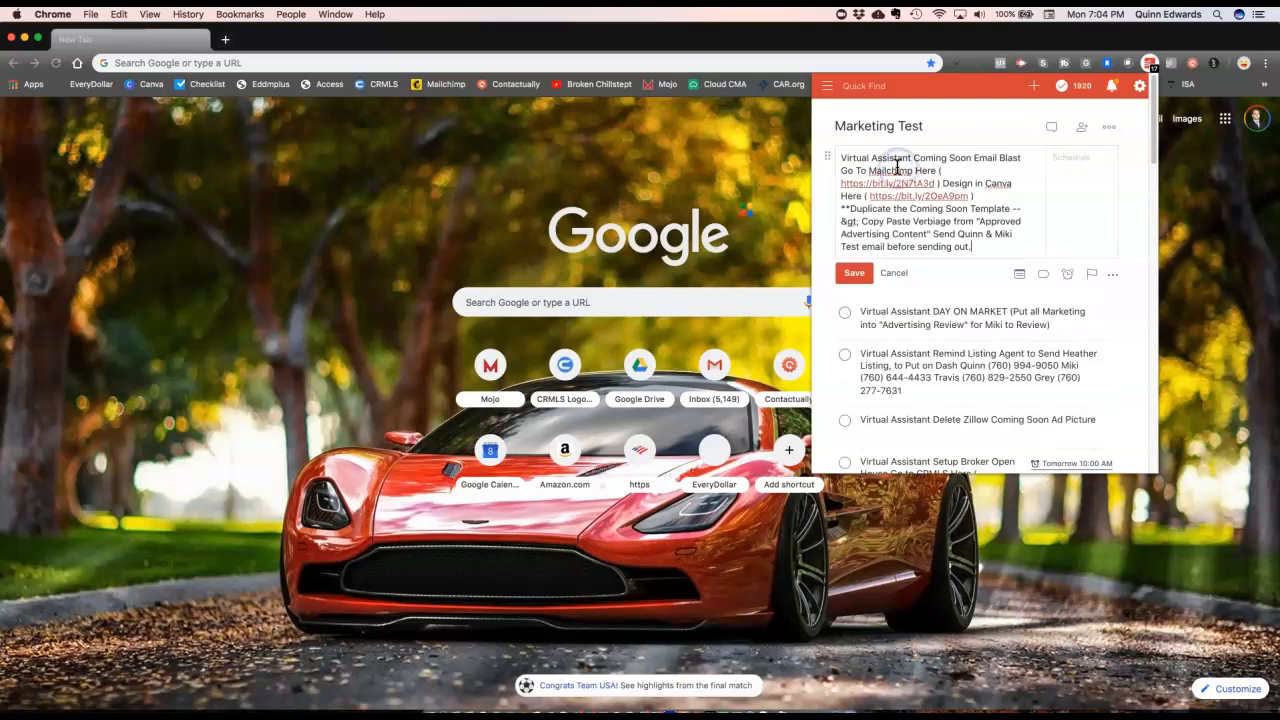
# Step: Save the edited Coming Soon email blast task and follow its bit.ly Mailchimp link
pyautogui.click(857, 272)
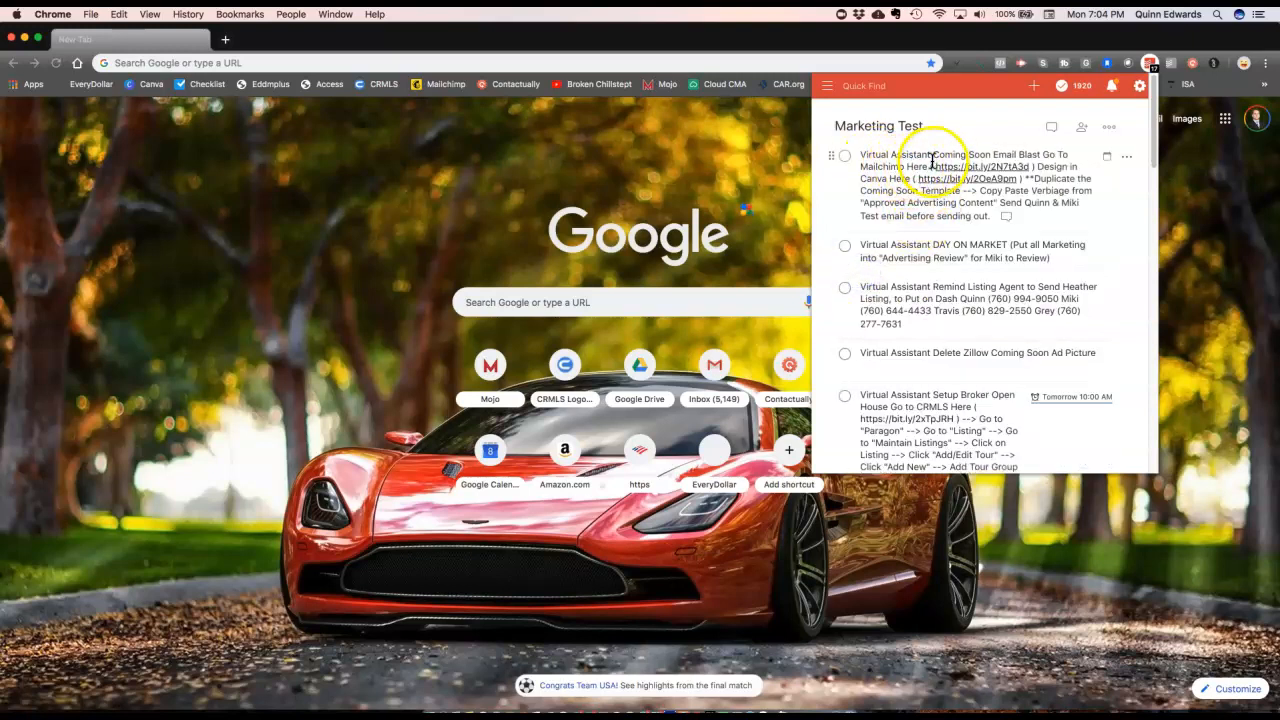
pyautogui.click(971, 166)
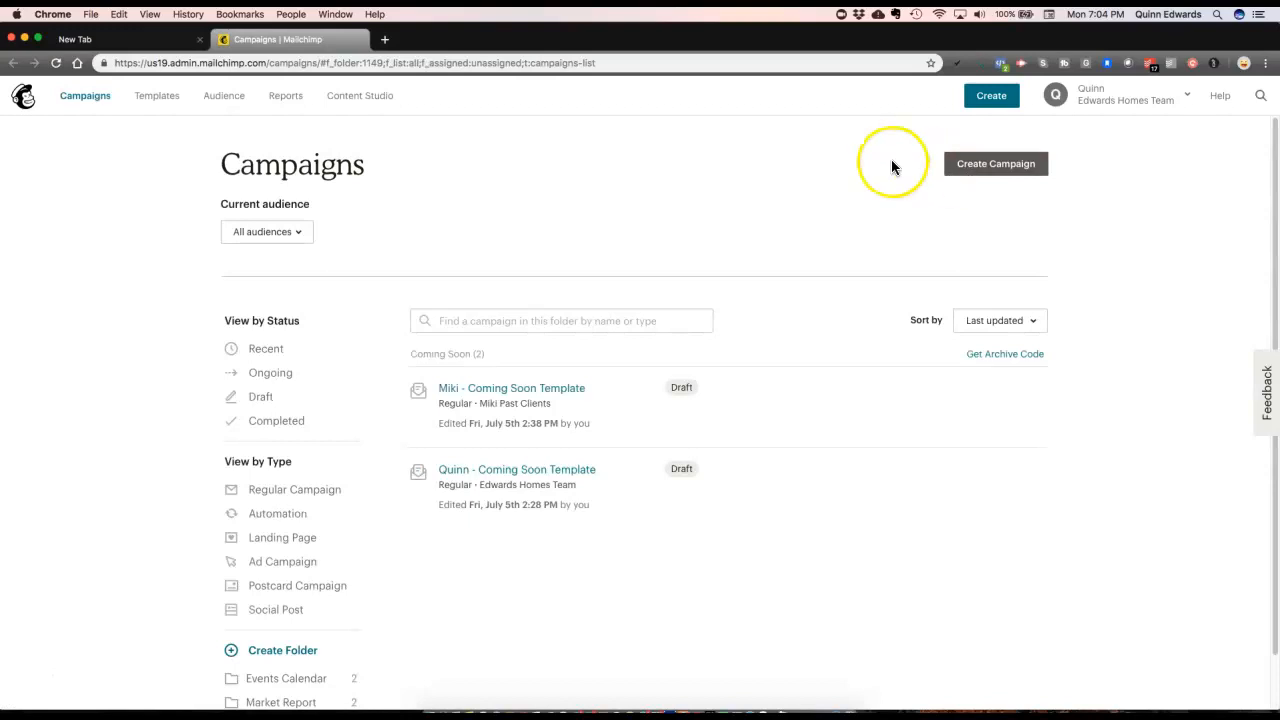
# Step: Bring the two Coming Soon template drafts into view and reopen the Todoist marketing tasks
pyautogui.scroll(-1, 891, 166)
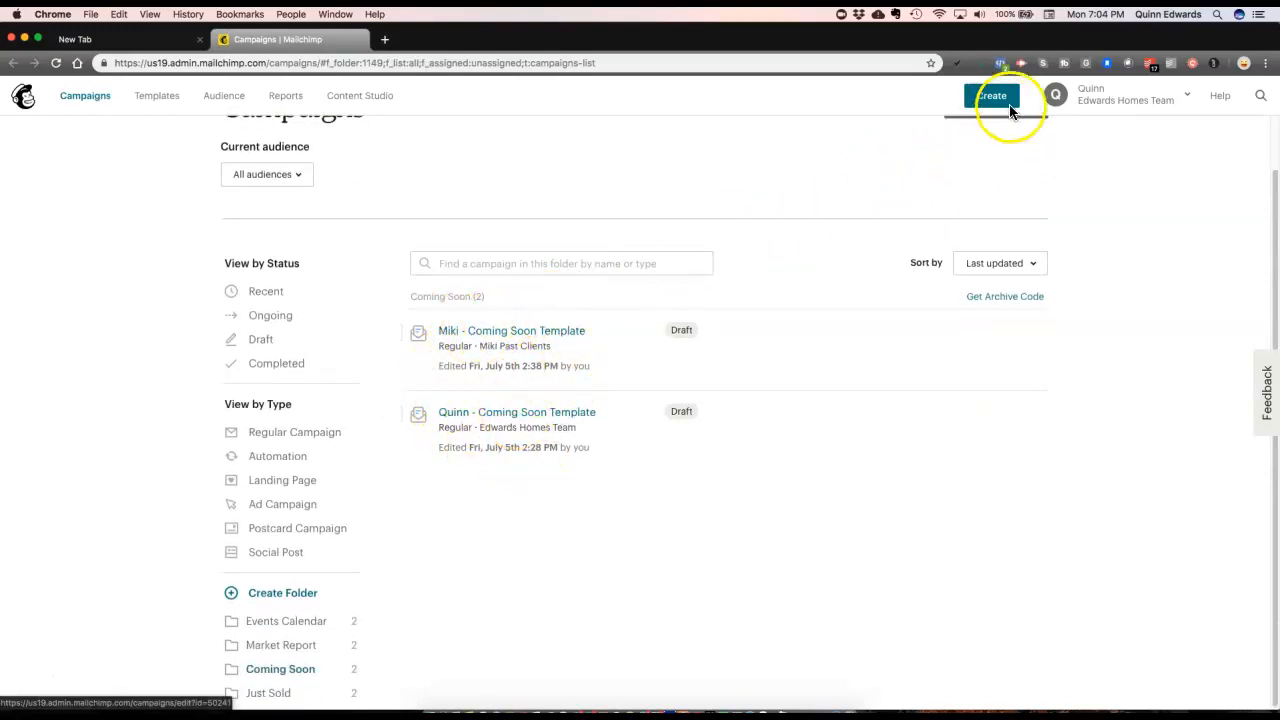
pyautogui.click(1150, 64)
pyautogui.click(1111, 88)
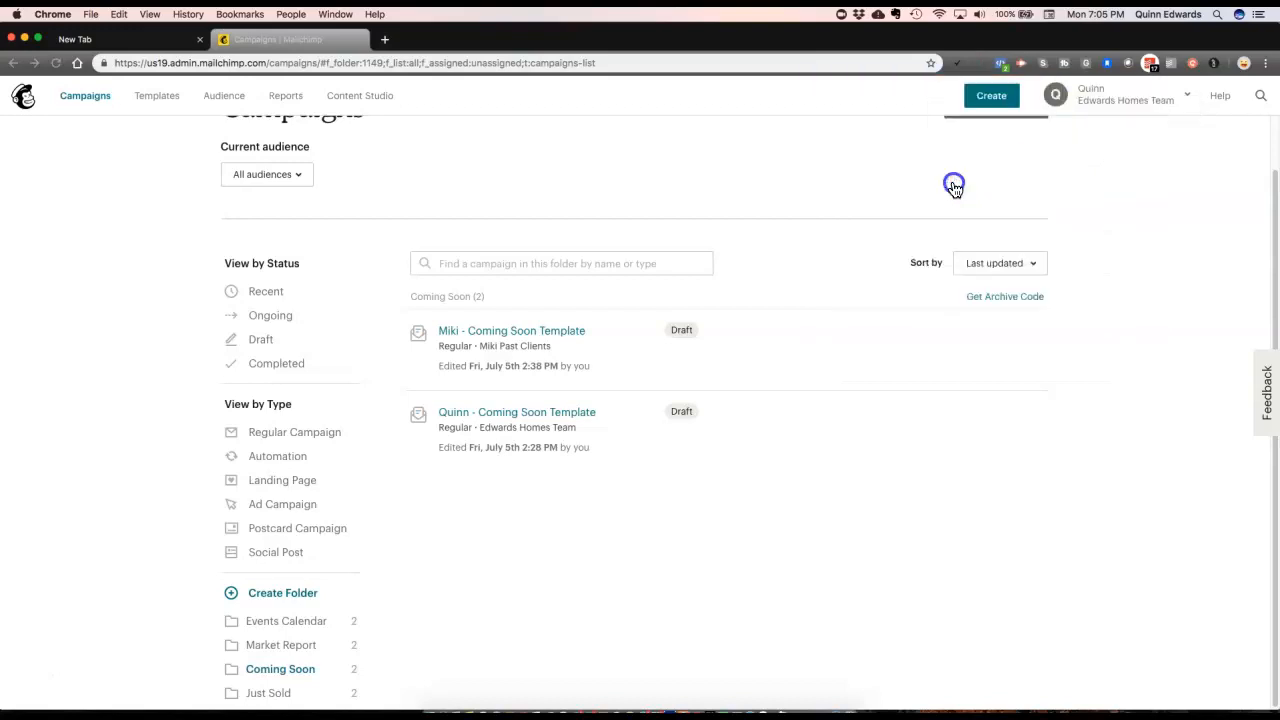
# Step: Open the Coming Soon Canva design, duplicate page 1 as page 2, and select its beach photo
pyautogui.click(953, 181)
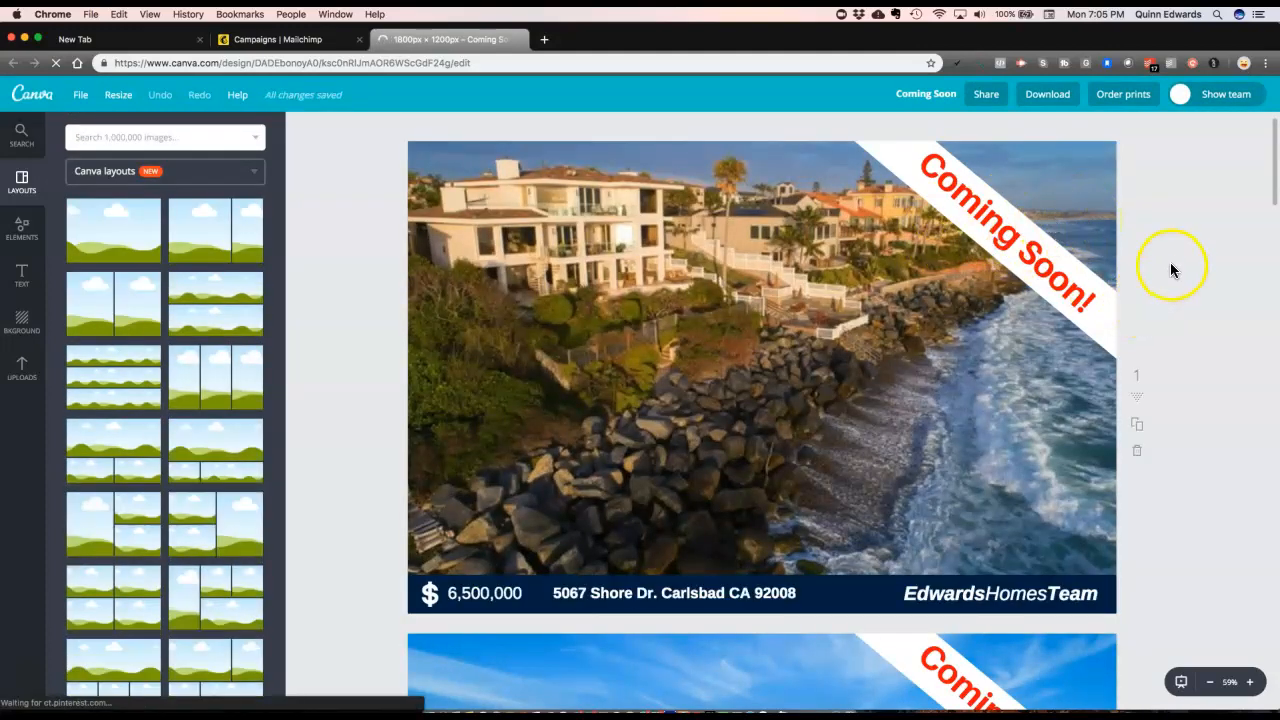
pyautogui.click(1142, 428)
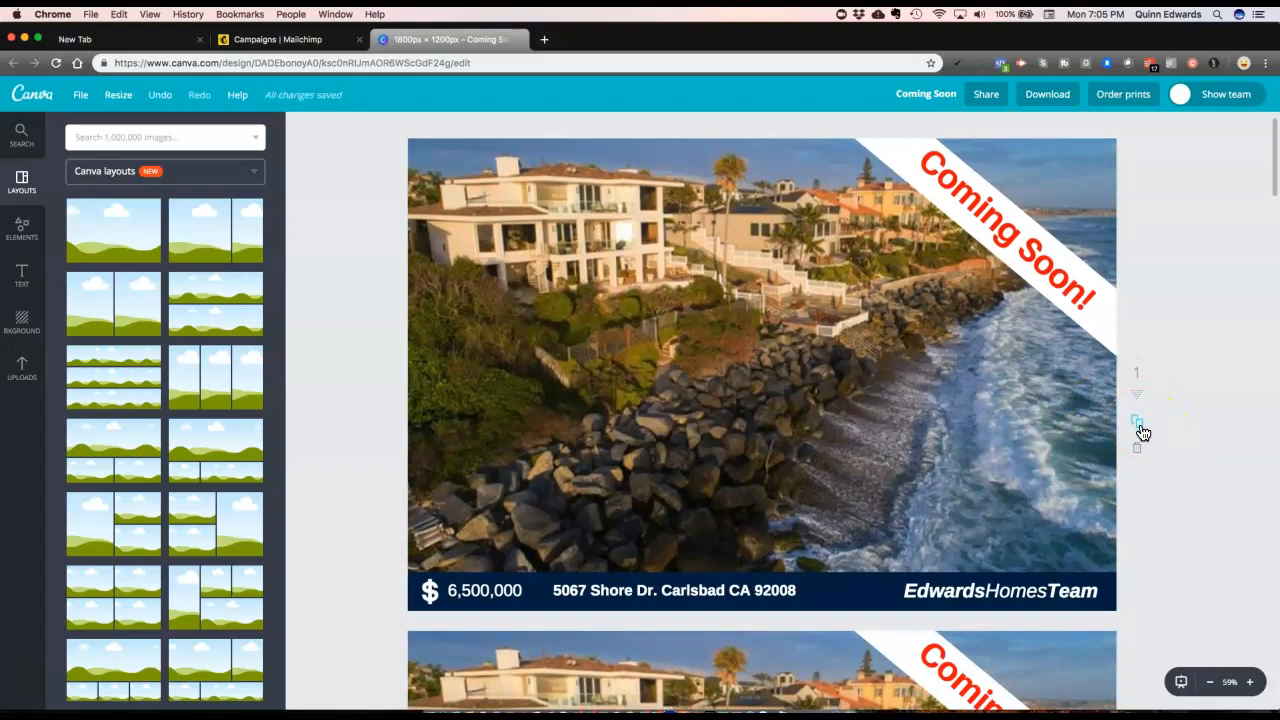
pyautogui.scroll(-5, 1149, 297)
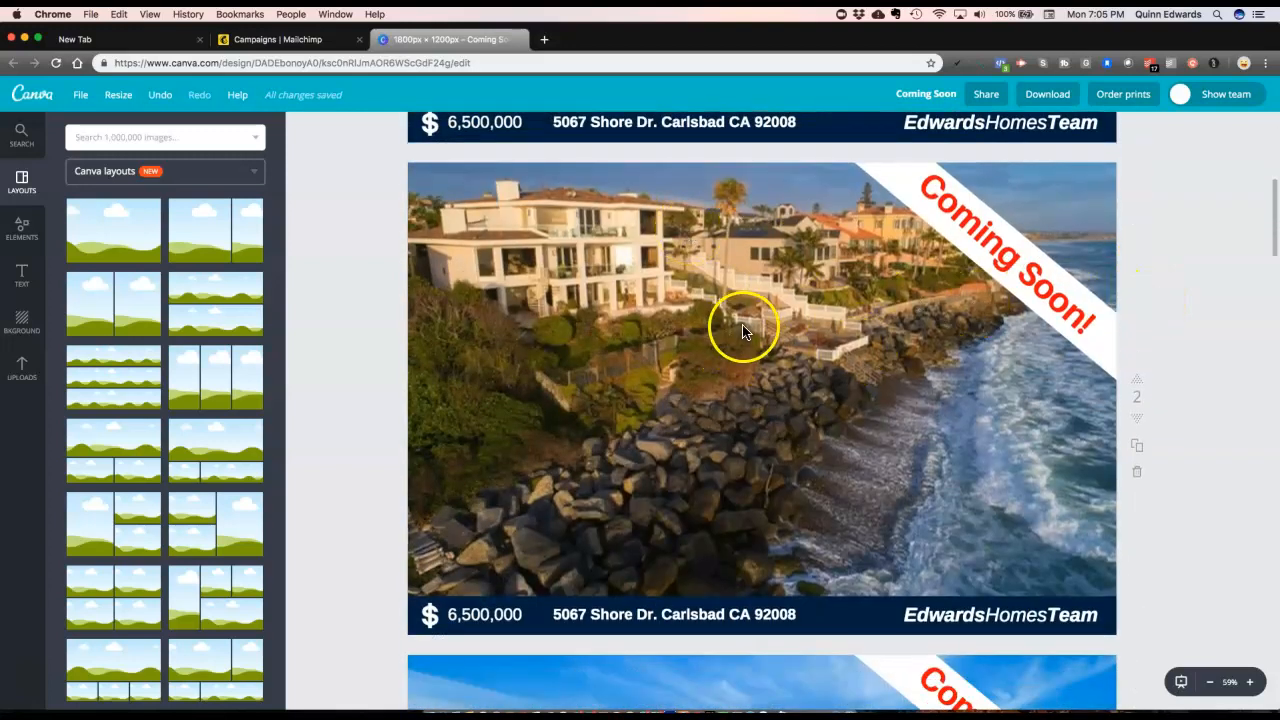
pyautogui.click(846, 355)
# Step: Swap page 2's beach photo for the uploaded coastal aerial photo, sized from the top-left corner
pyautogui.press('Delete')
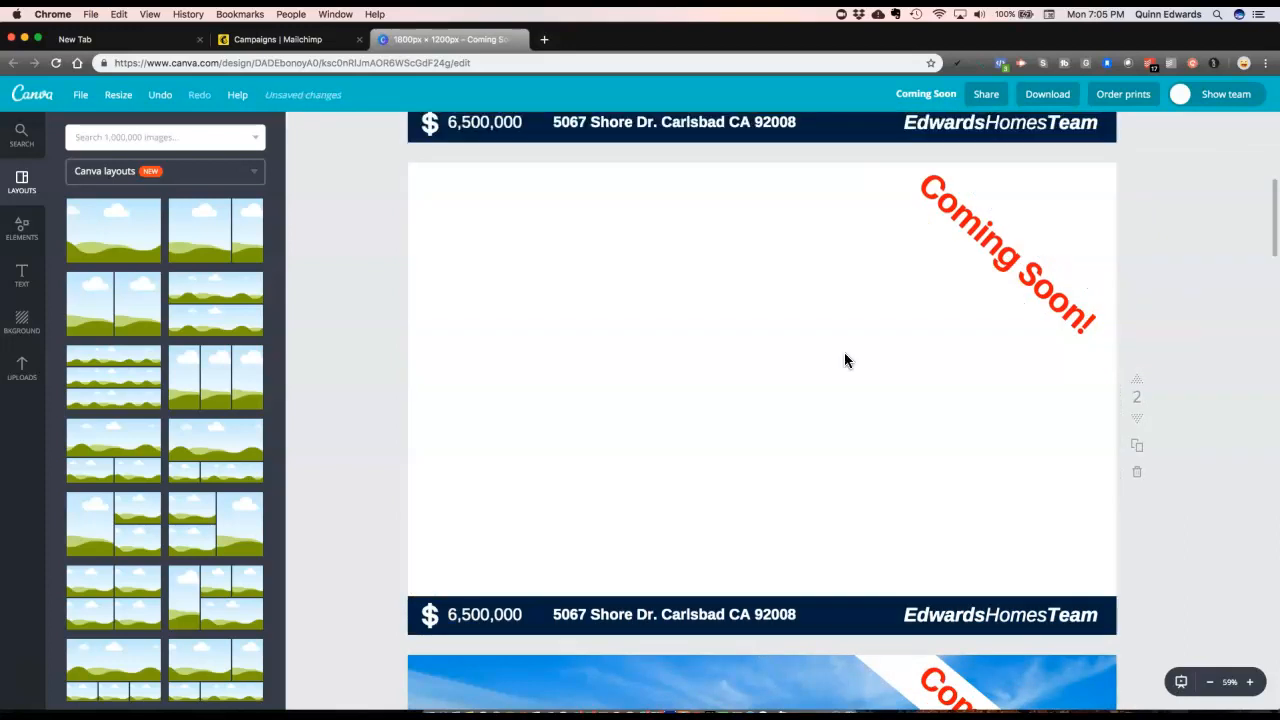
pyautogui.click(20, 372)
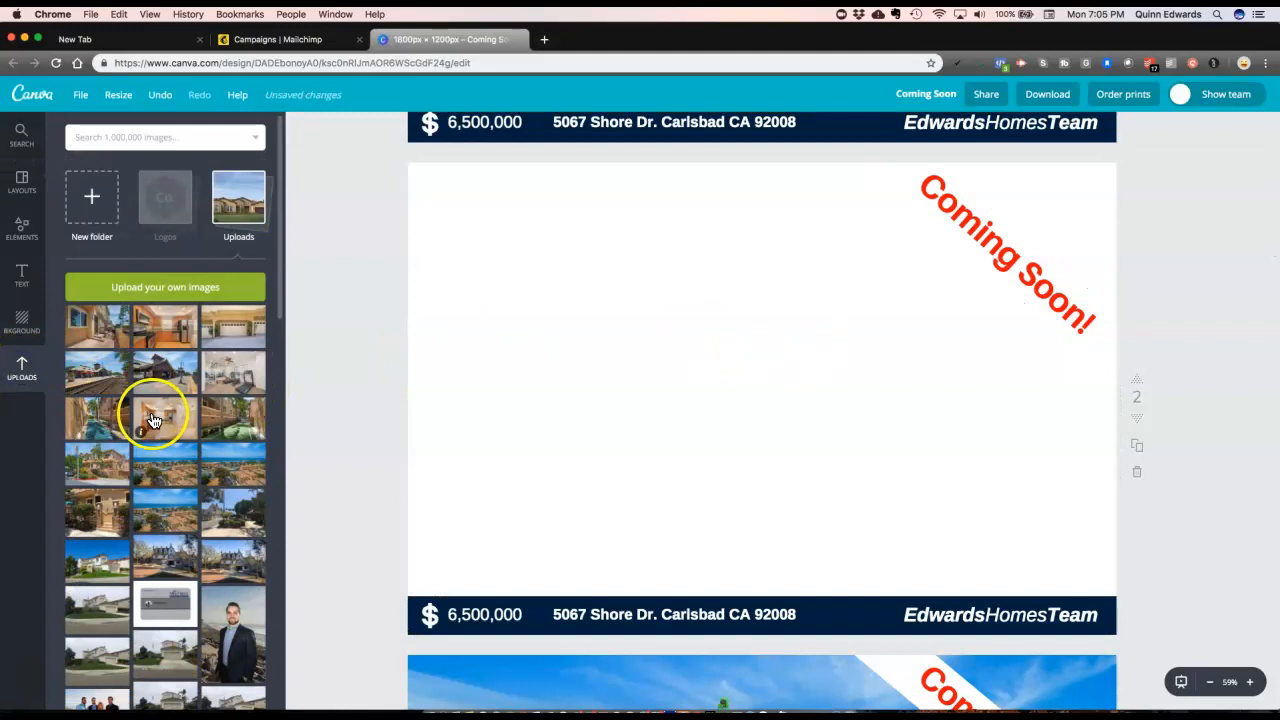
pyautogui.click(167, 473)
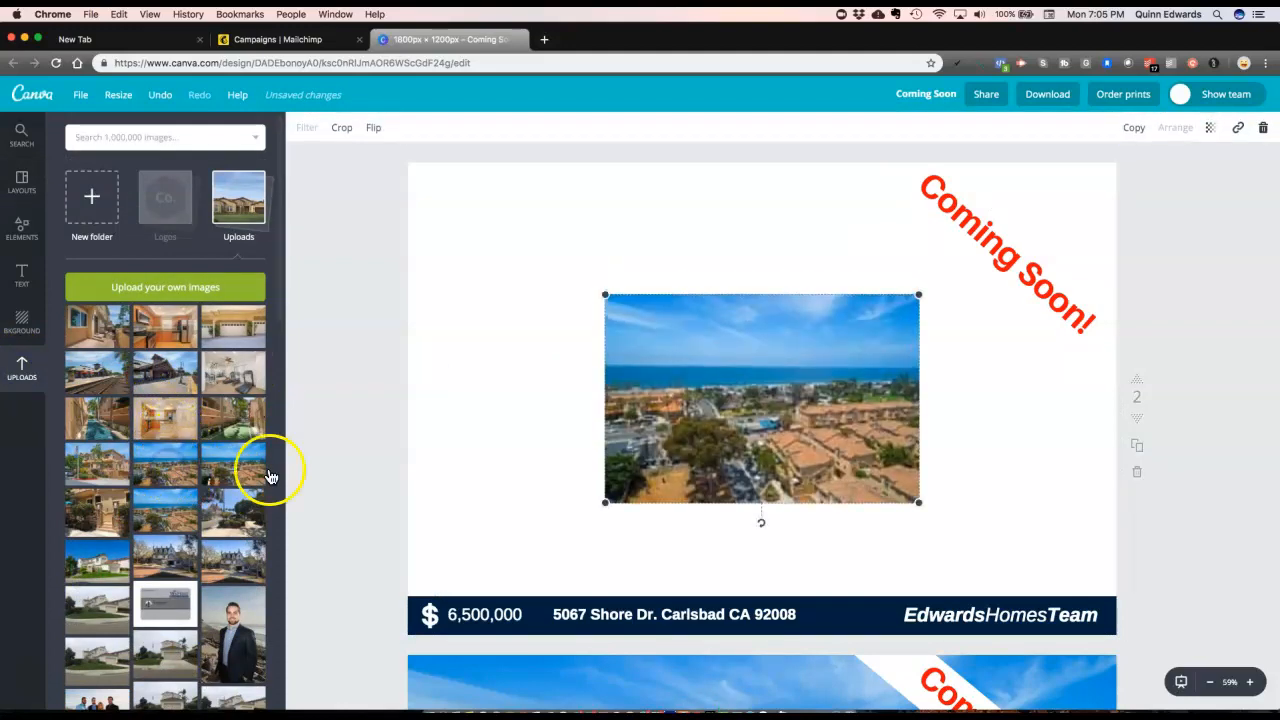
pyautogui.scroll(1, 700, 380)
pyautogui.moveTo(734, 403); pyautogui.dragTo(1140, 622)
# Step: Send the coastal photo backward behind the price bar, address and 'Coming Soon!' banner
pyautogui.click(1175, 127)
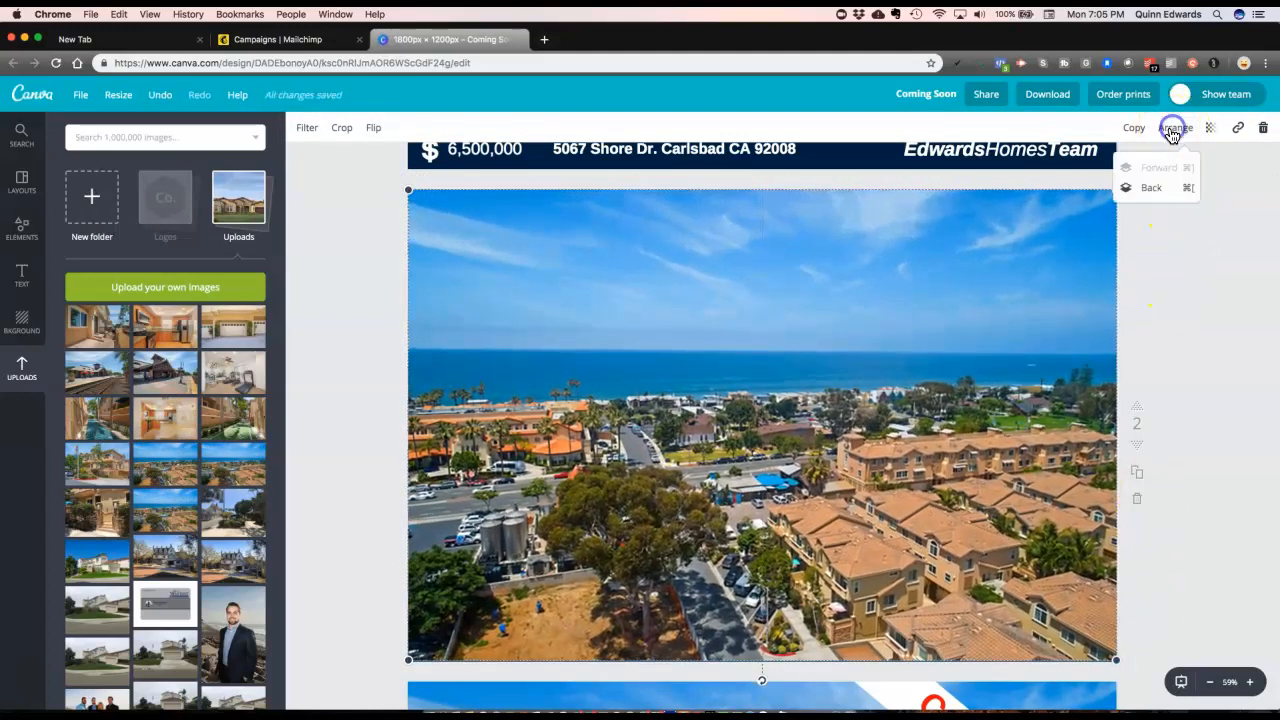
pyautogui.click(1148, 188)
pyautogui.click(1148, 188)
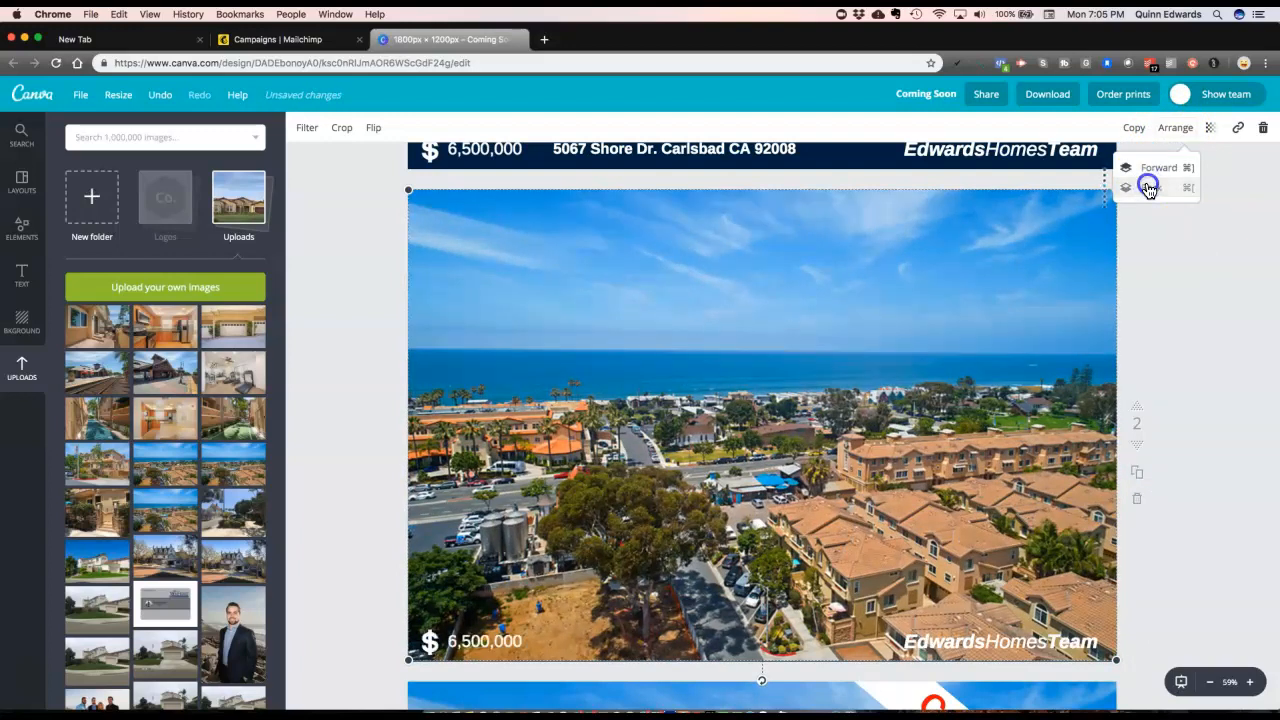
pyautogui.click(1149, 189)
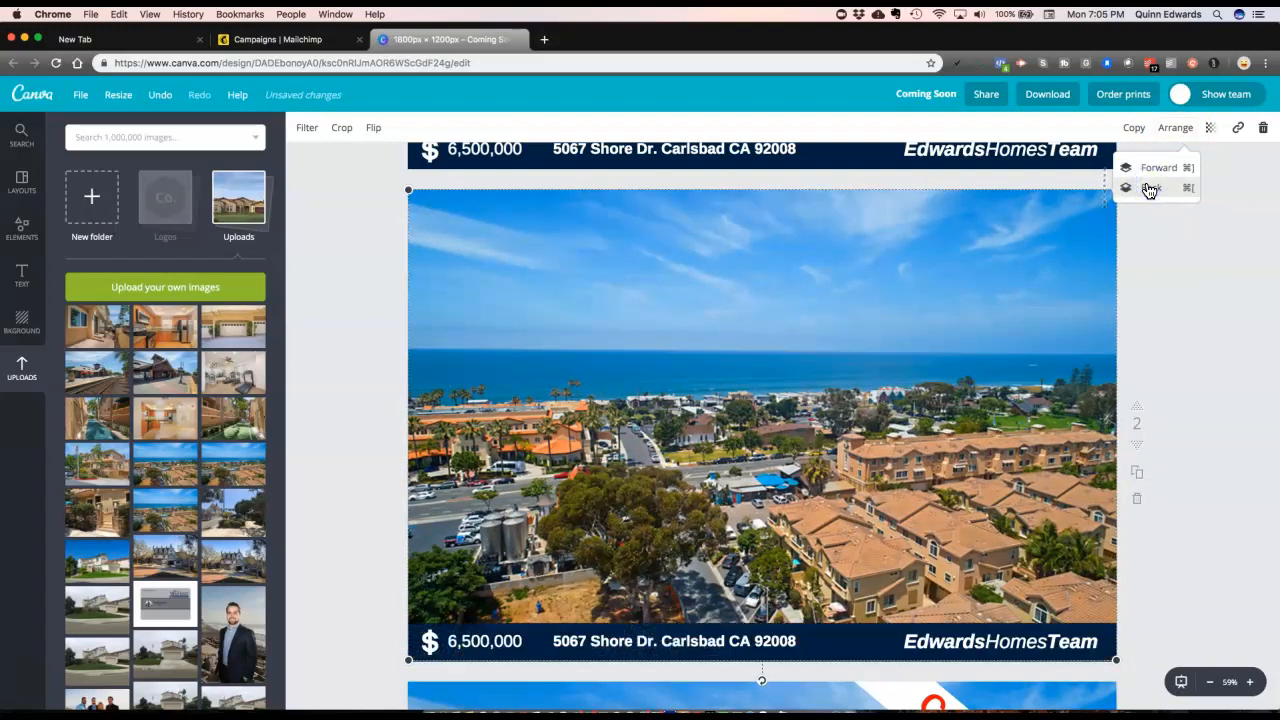
pyautogui.click(1222, 257)
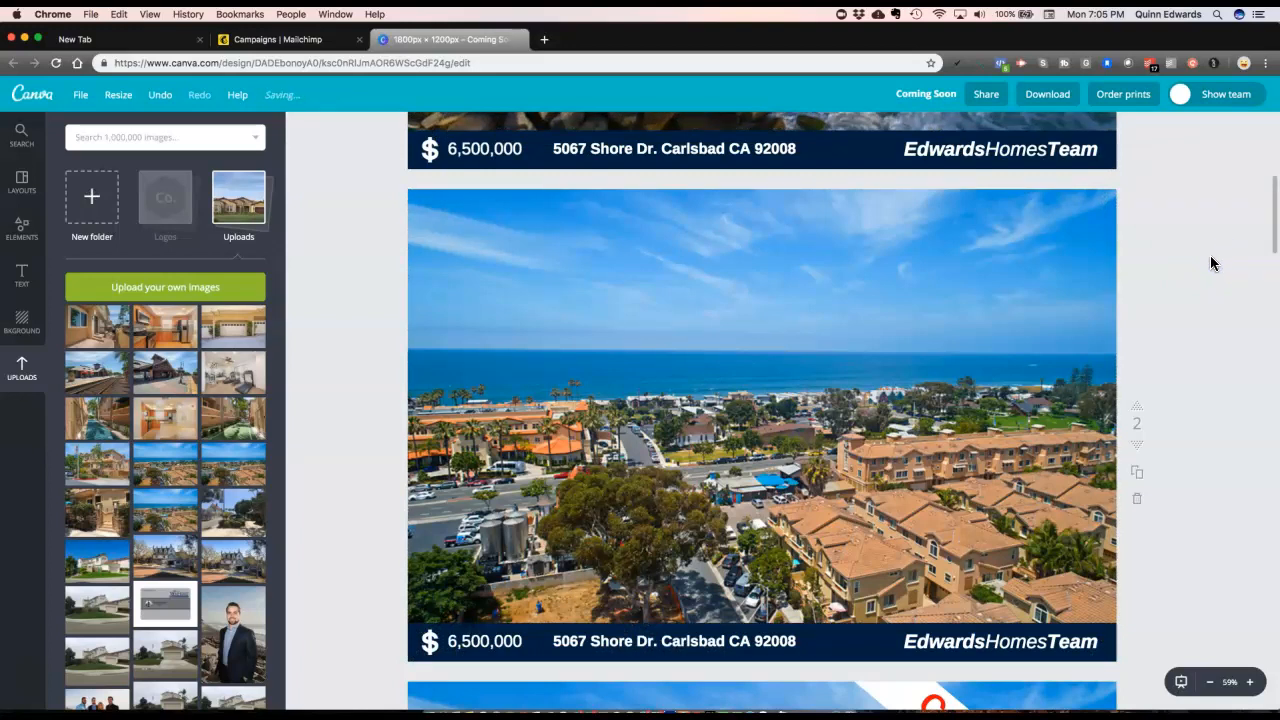
pyautogui.scroll(-2, 1211, 256)
pyautogui.scroll(3, 1211, 259)
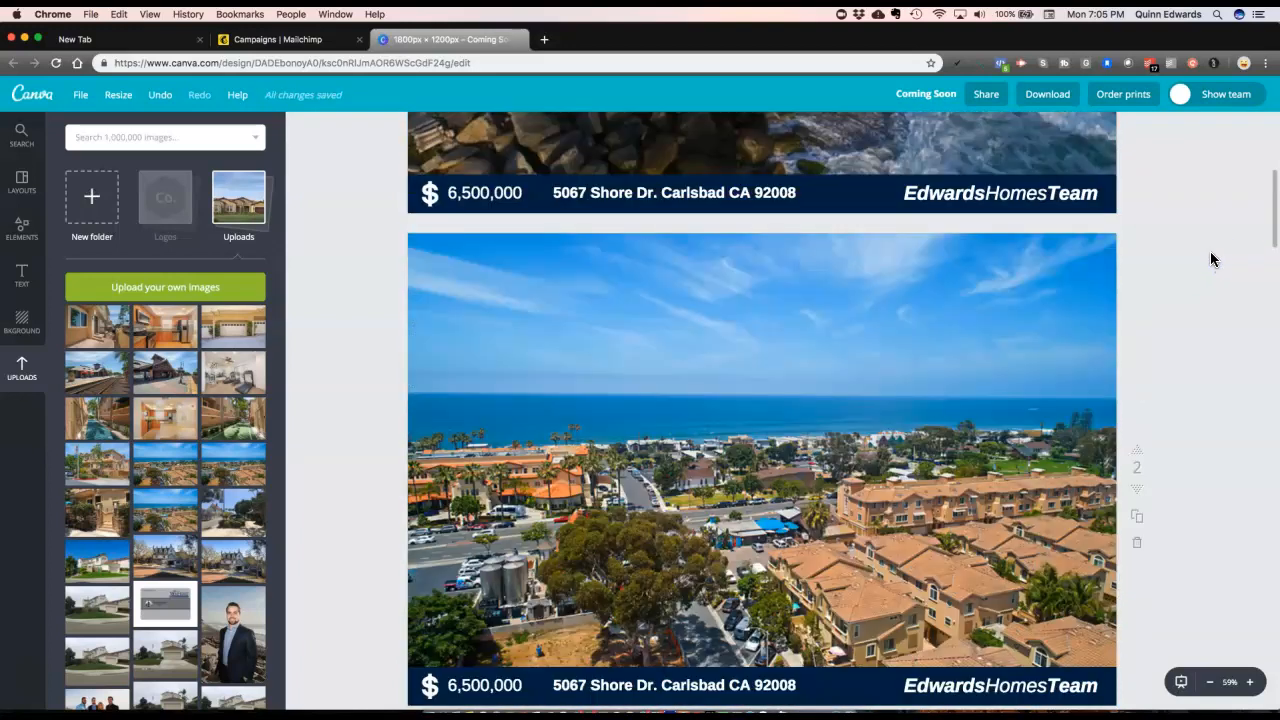
pyautogui.click(967, 318)
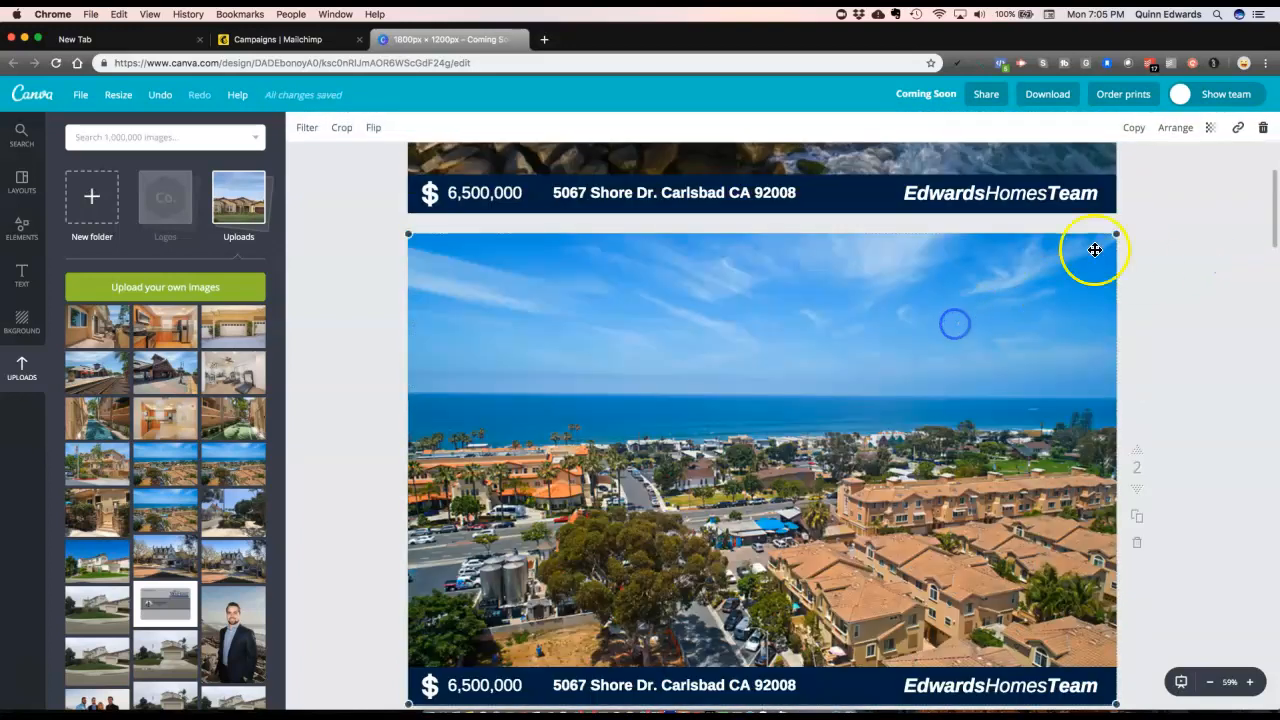
pyautogui.click(1175, 127)
pyautogui.click(1153, 189)
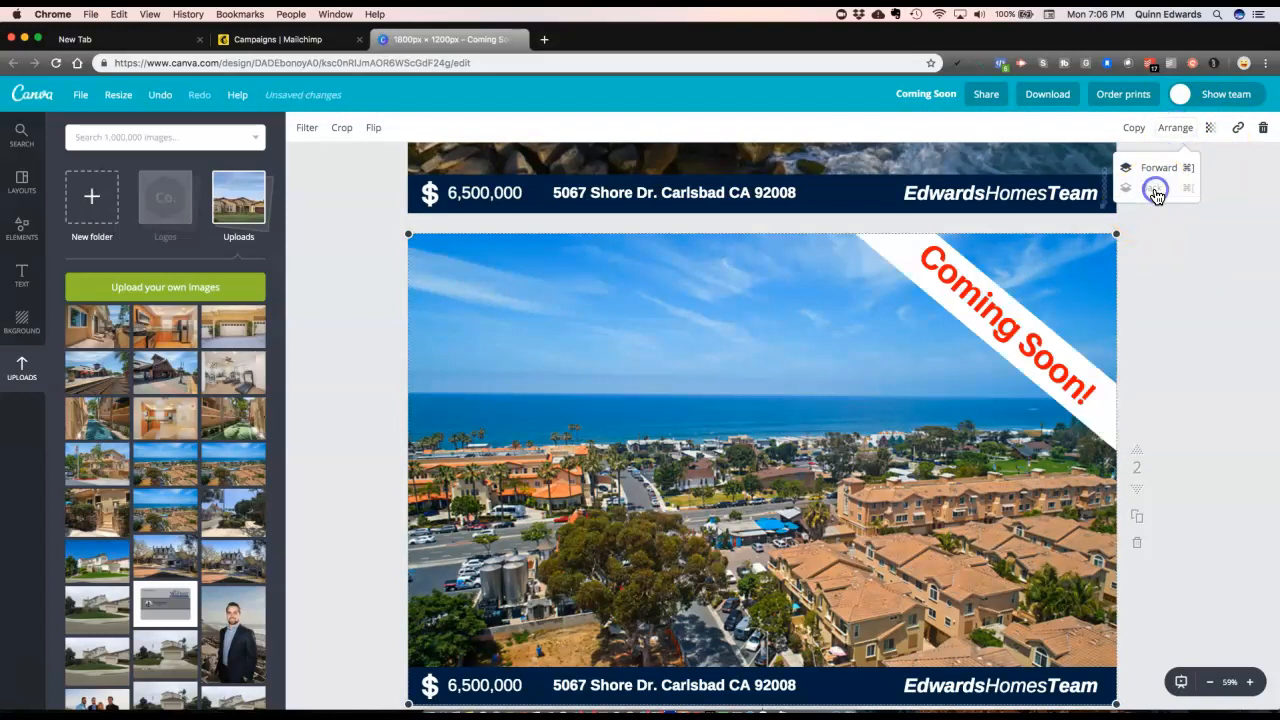
pyautogui.scroll(-1, 1175, 252)
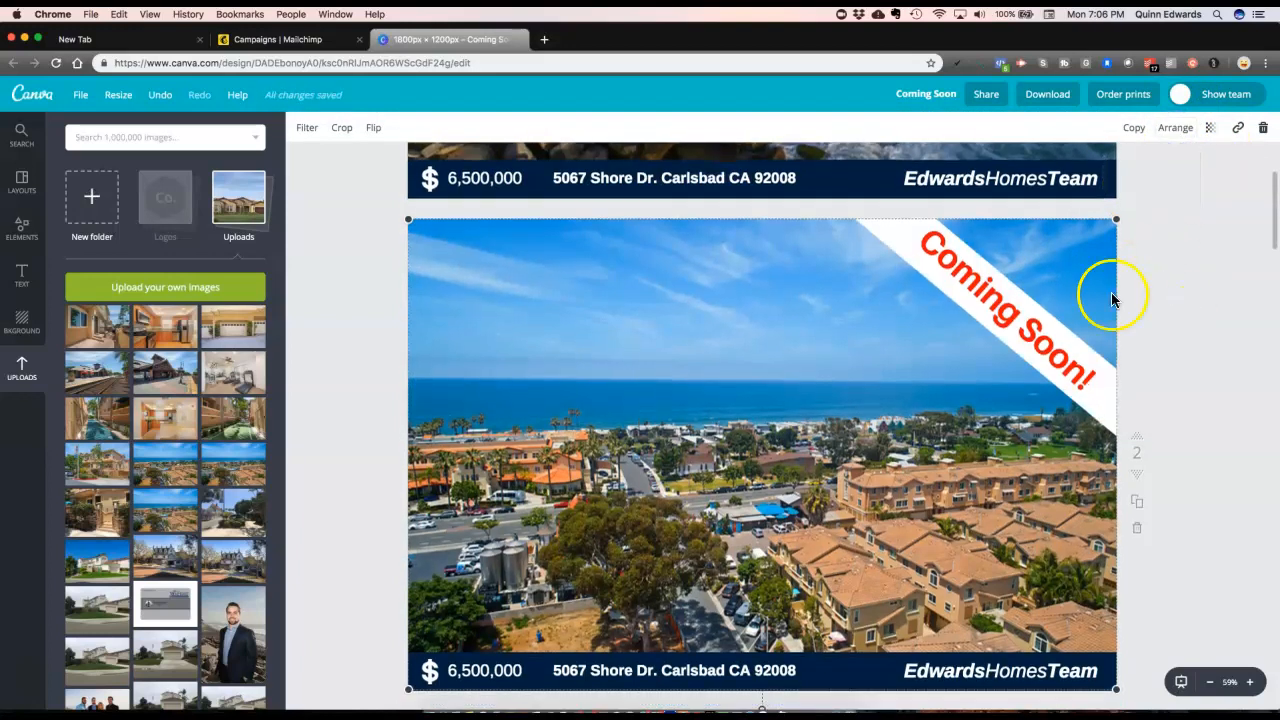
pyautogui.click(471, 669)
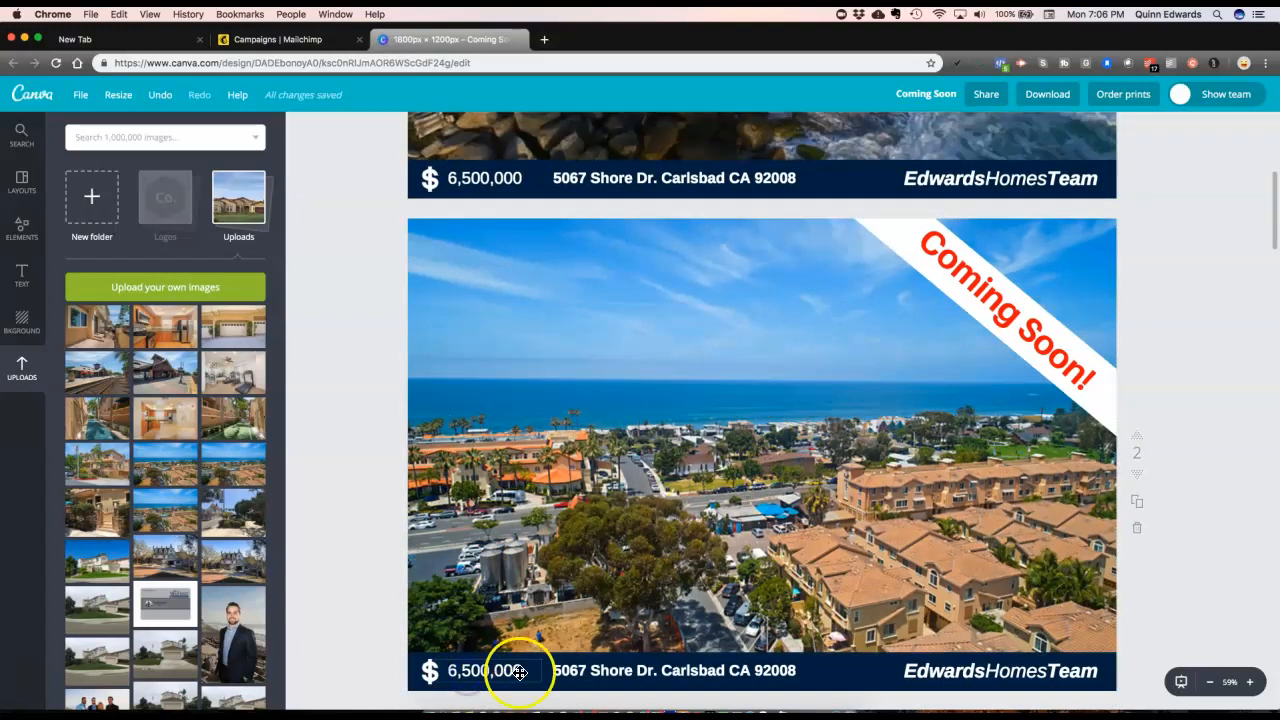
pyautogui.press('BackSpace')
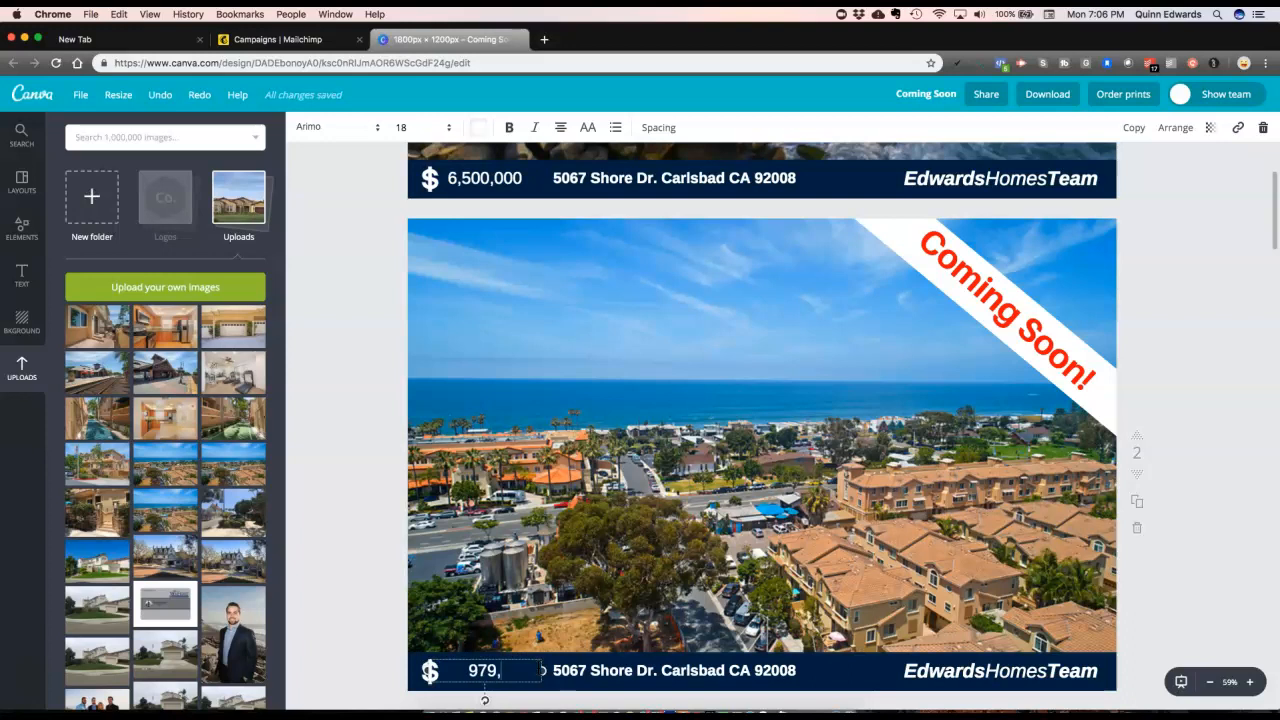
pyautogui.click(617, 672)
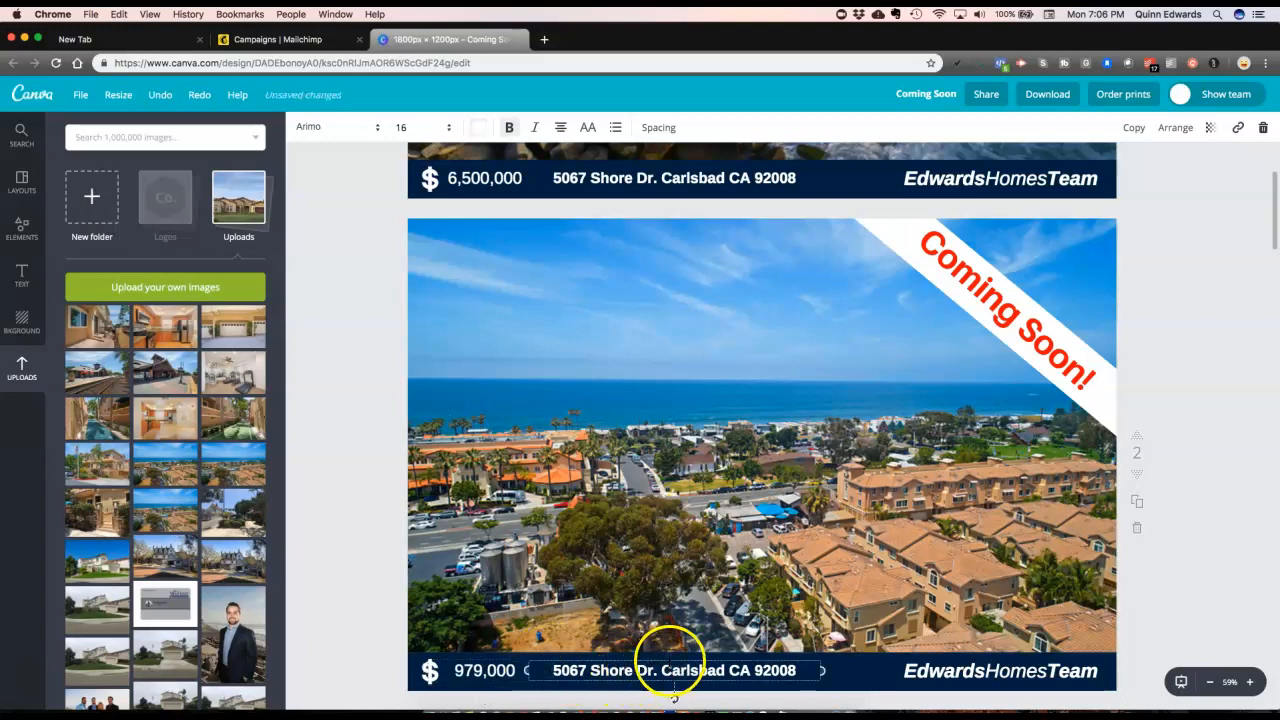
pyautogui.moveTo(657, 670); pyautogui.dragTo(588, 668)
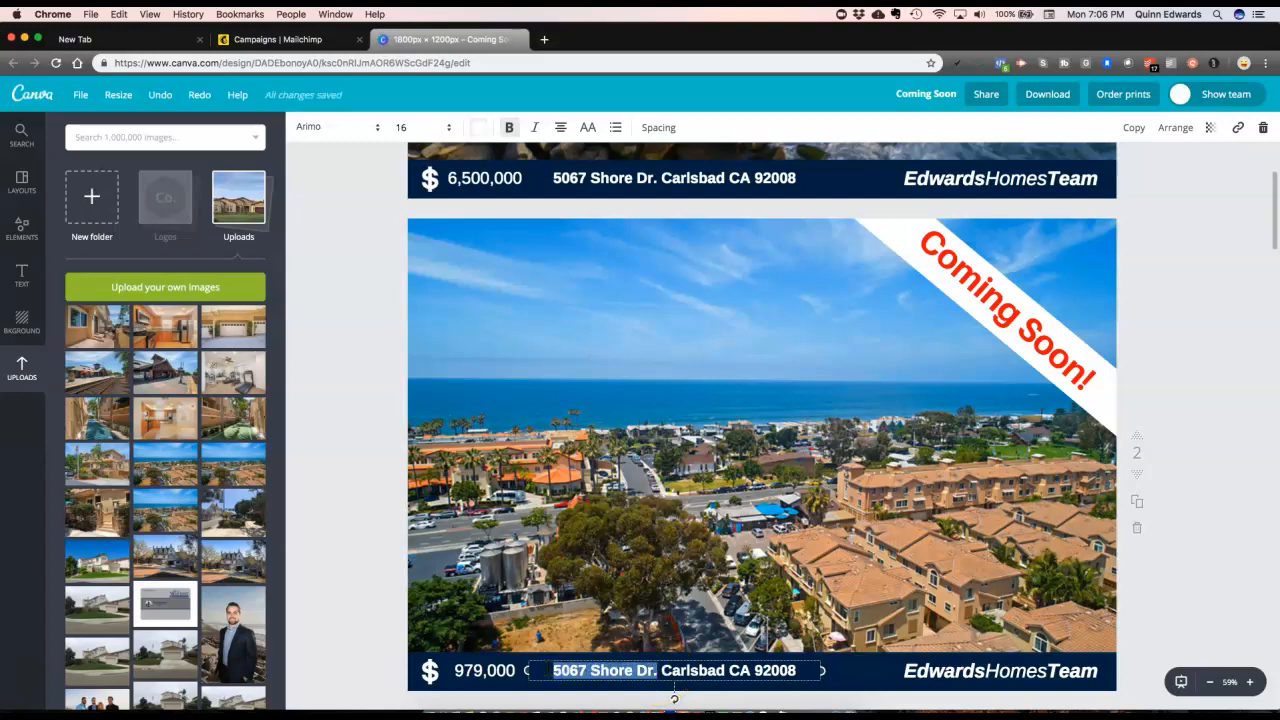
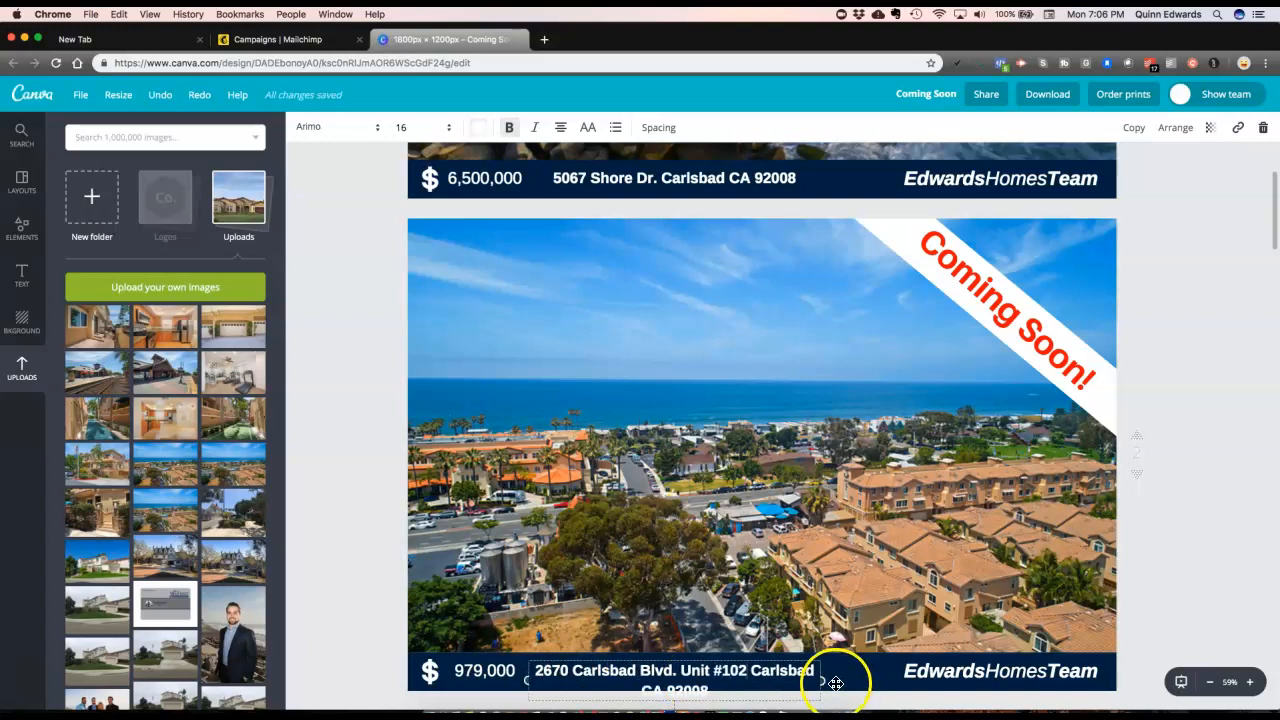
pyautogui.moveTo(826, 679); pyautogui.dragTo(892, 683)
pyautogui.click(1229, 463)
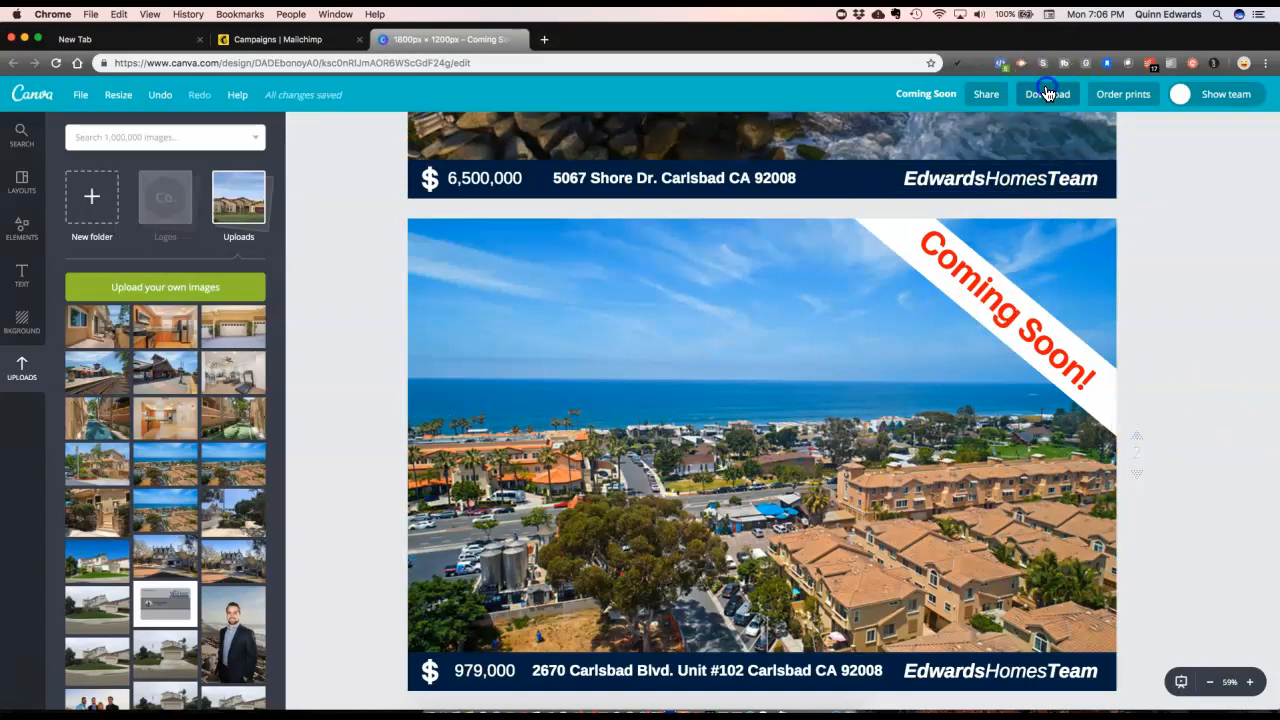
# Step: Download only page 2 of the Coming Soon design as a JPG file
pyautogui.click(1047, 93)
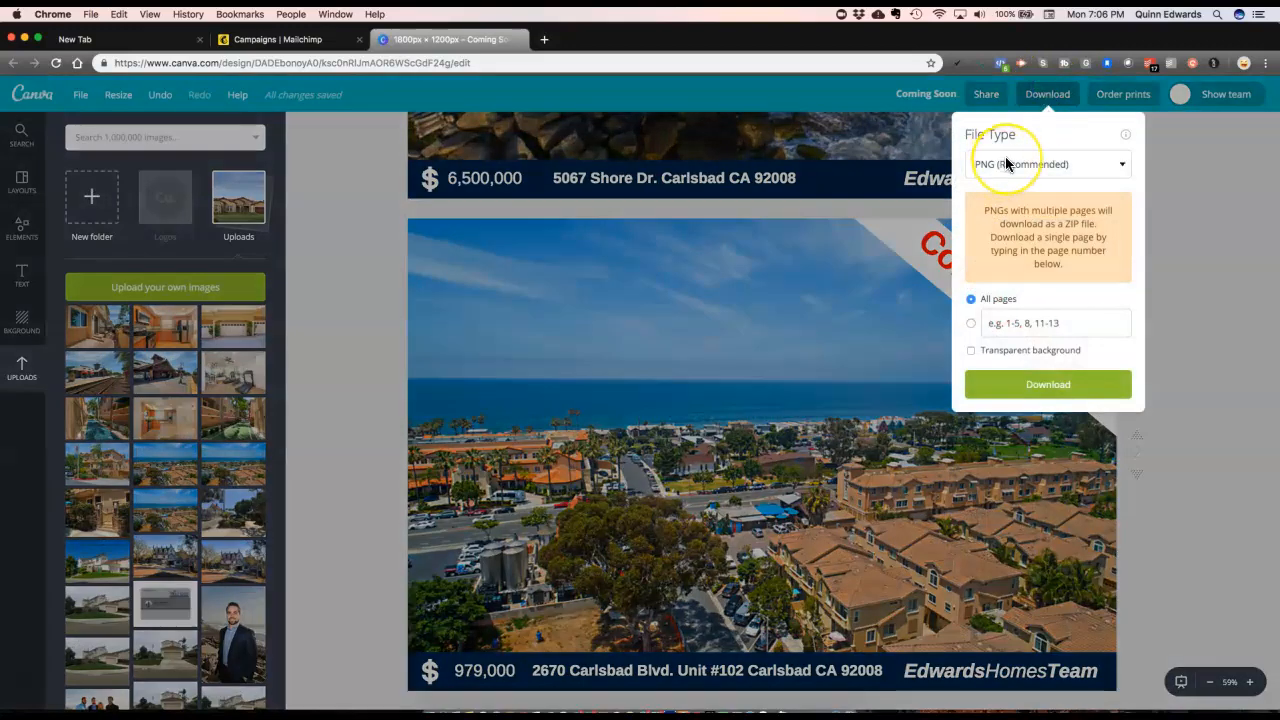
pyautogui.click(1007, 164)
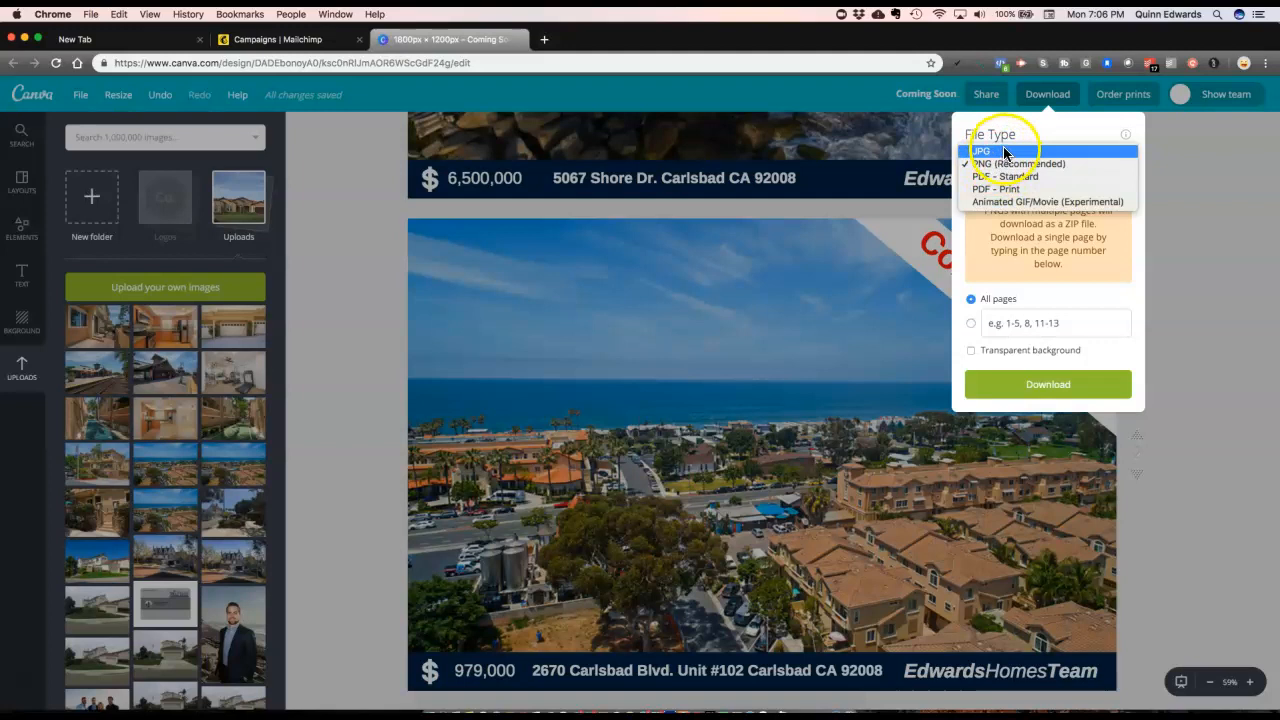
pyautogui.click(1005, 151)
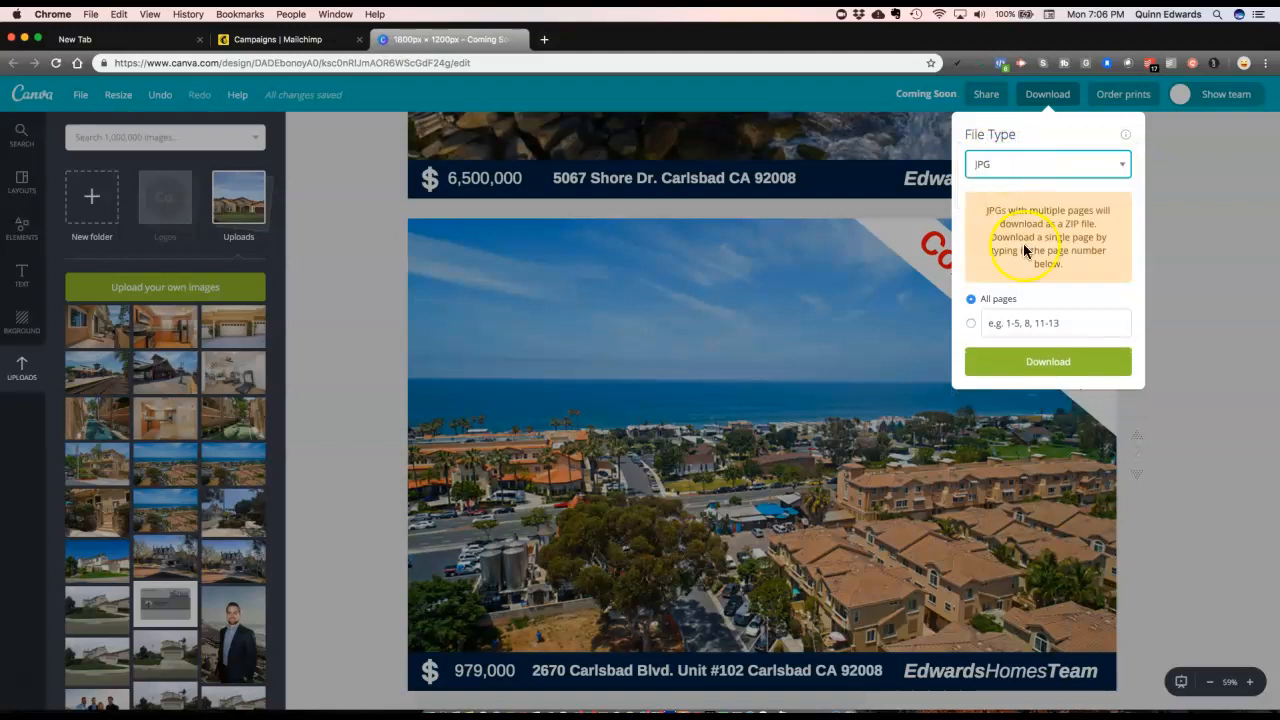
pyautogui.click(995, 323)
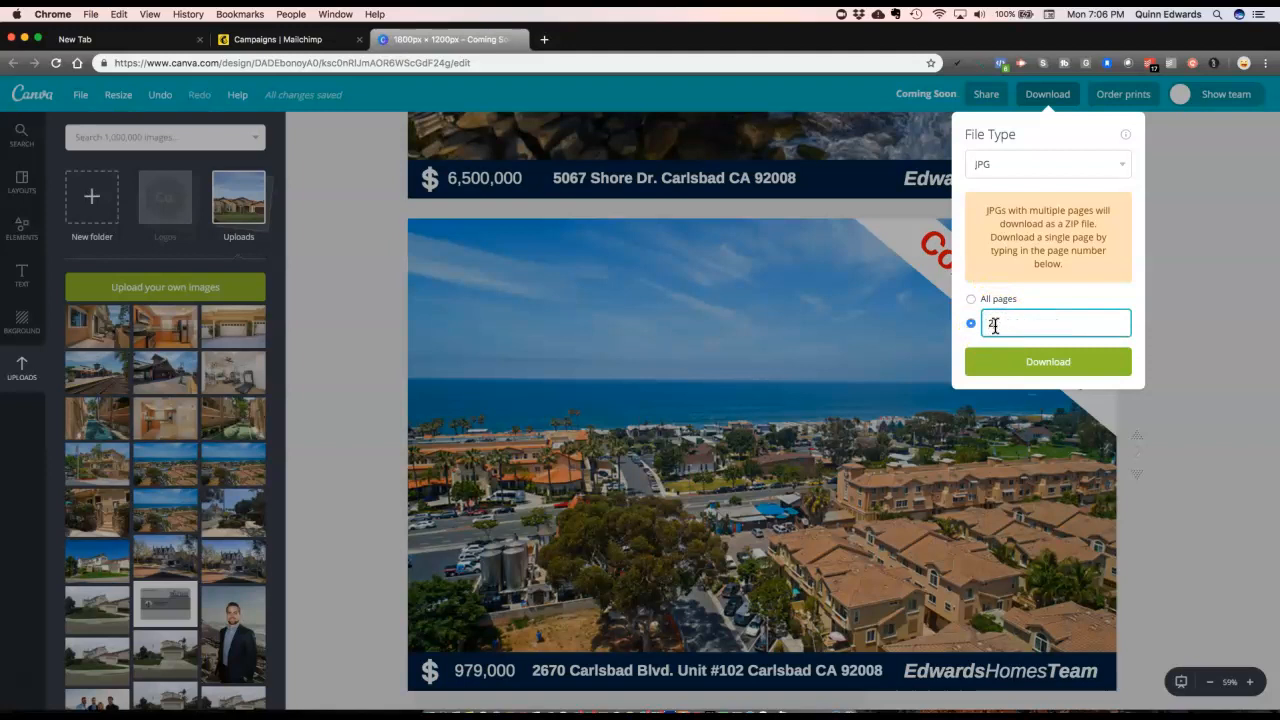
pyautogui.click(1040, 361)
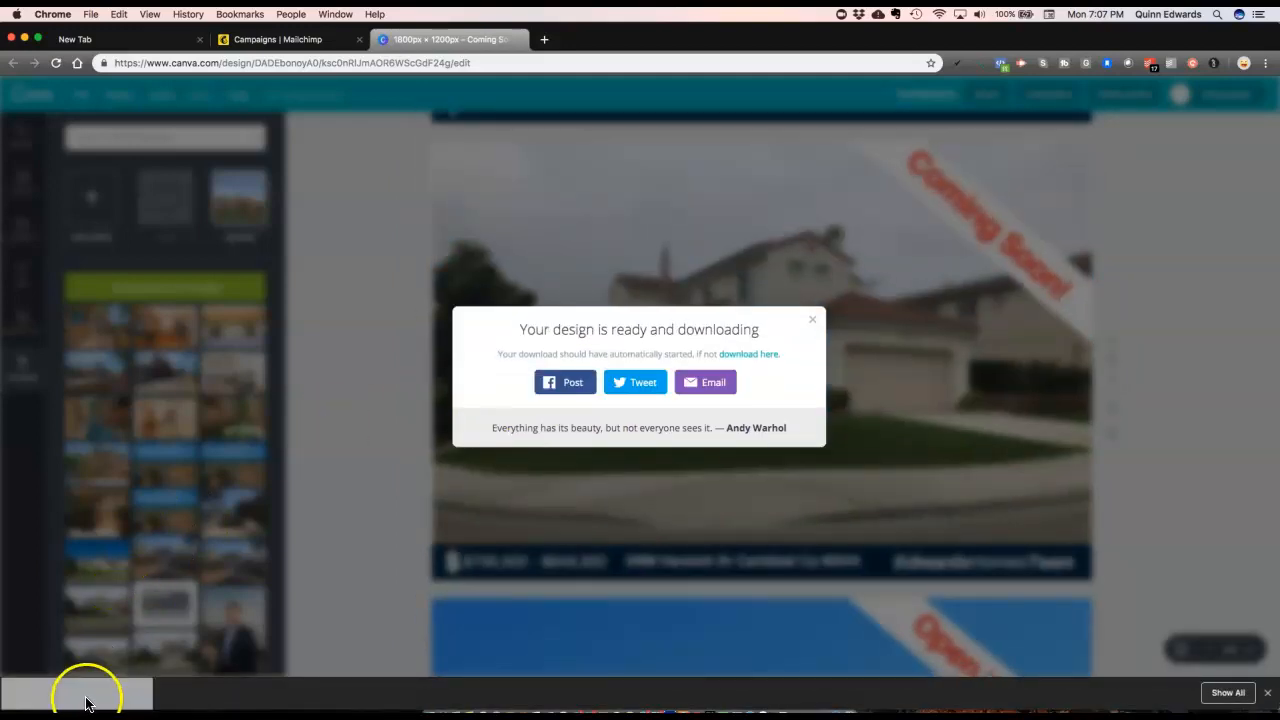
# Step: Open Coming Soon (1).jpg in Preview and choose another location for the file
pyautogui.click(103, 697)
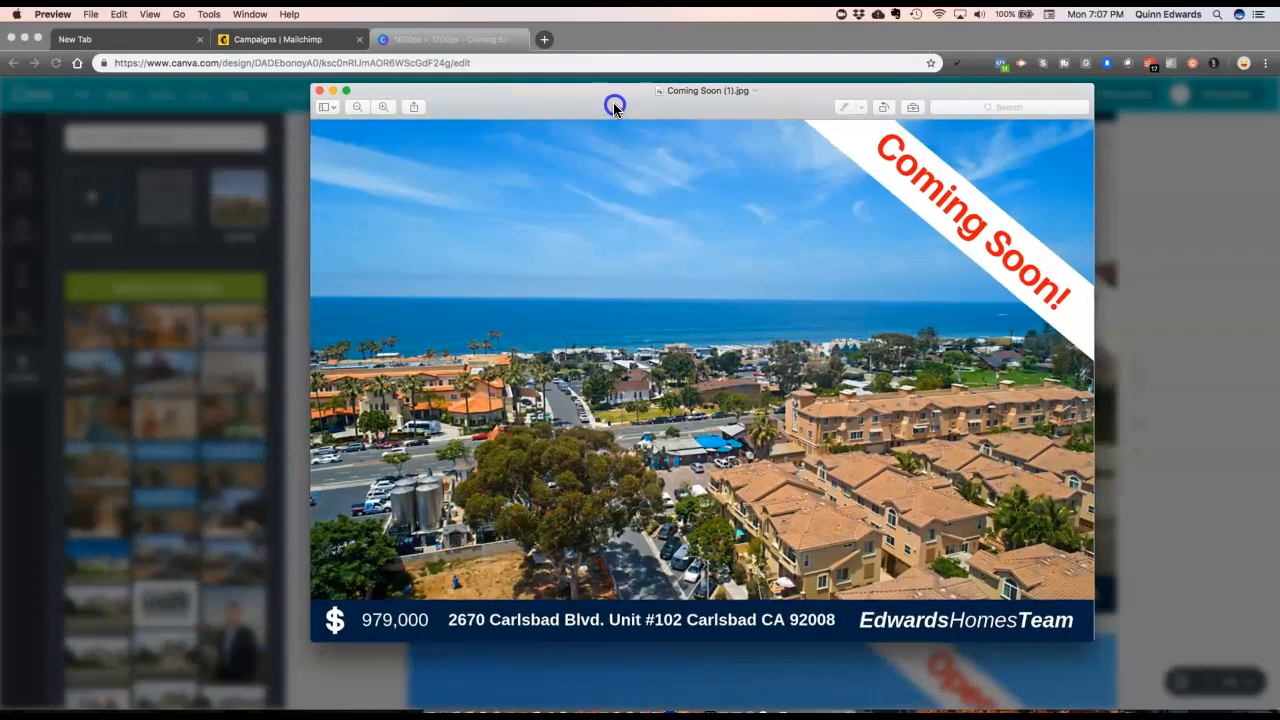
pyautogui.click(710, 91)
pyautogui.click(700, 153)
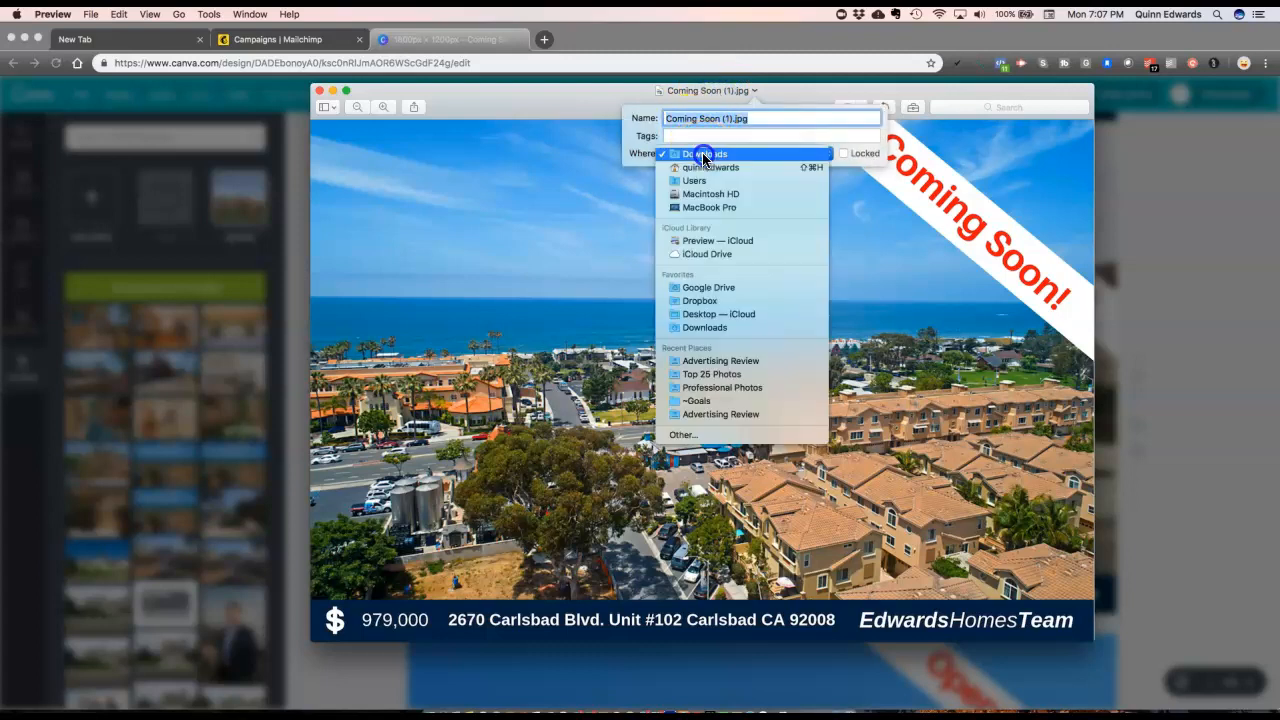
pyautogui.click(706, 436)
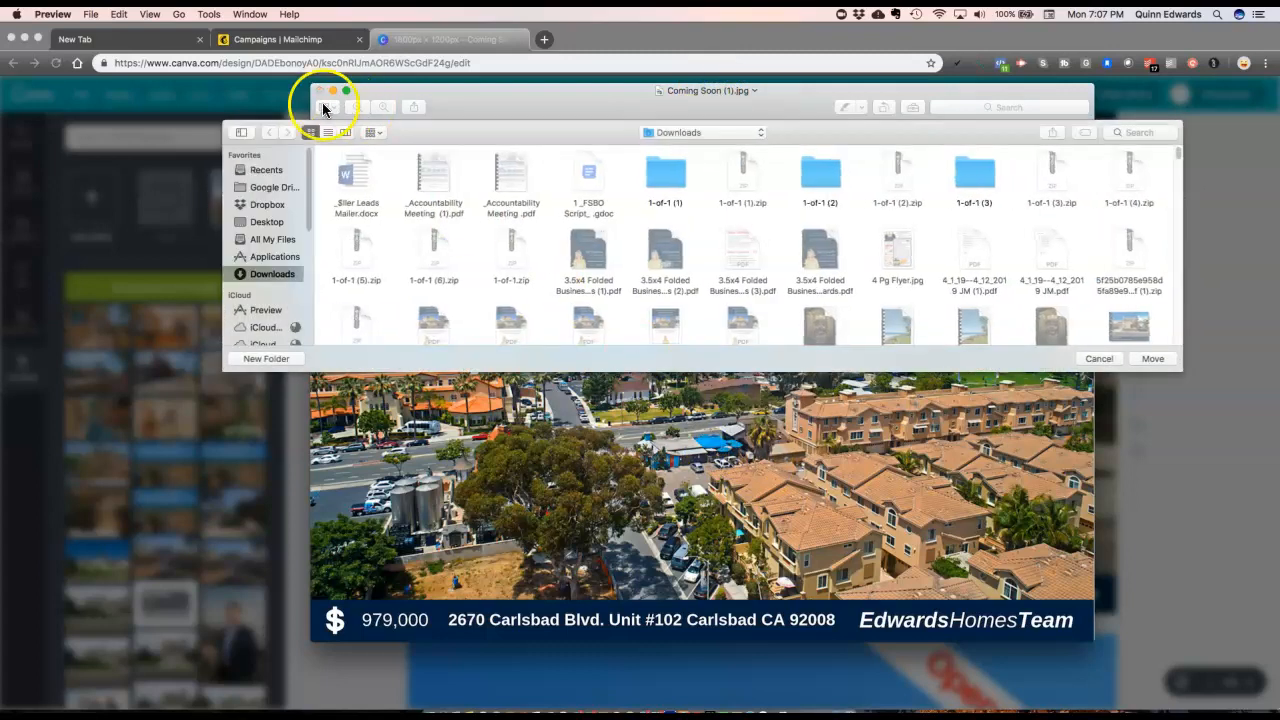
# Step: Move it into Google Drive's Carlsbad listing Marketing > Advertising Review folder, replacing the older copy
pyautogui.click(275, 190)
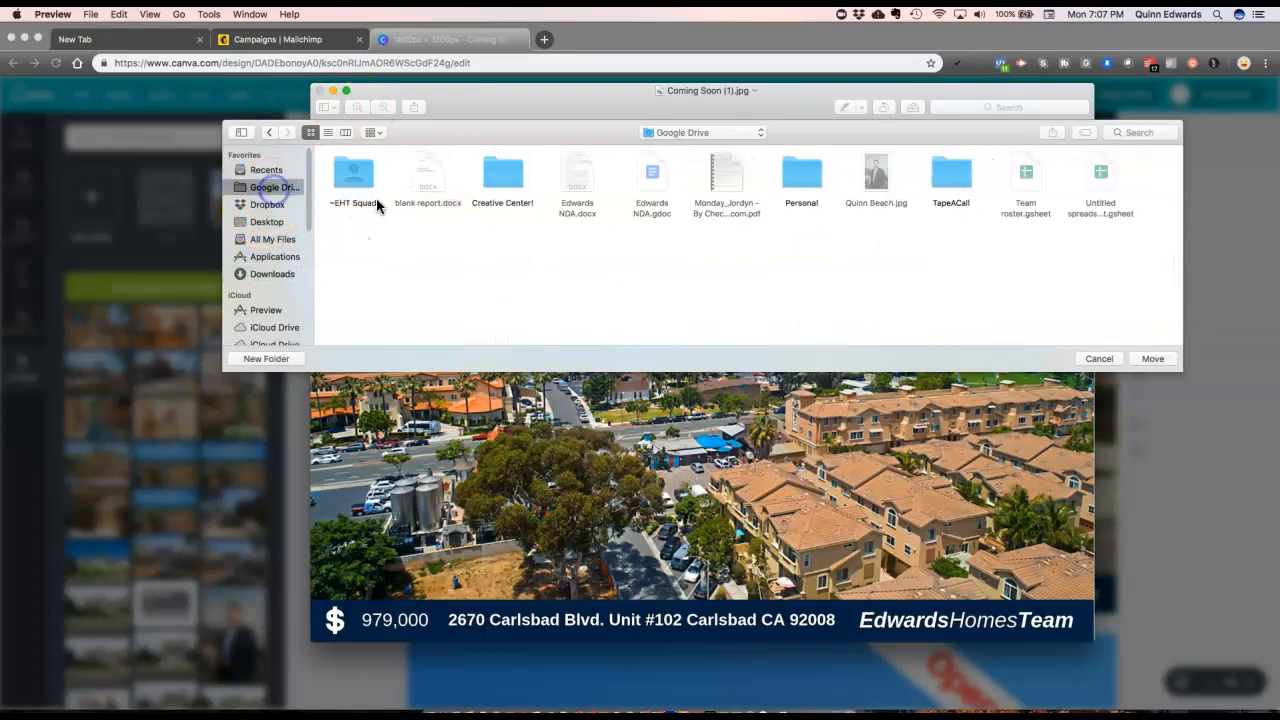
pyautogui.doubleClick(350, 172)
pyautogui.click(358, 172)
pyautogui.doubleClick(358, 172)
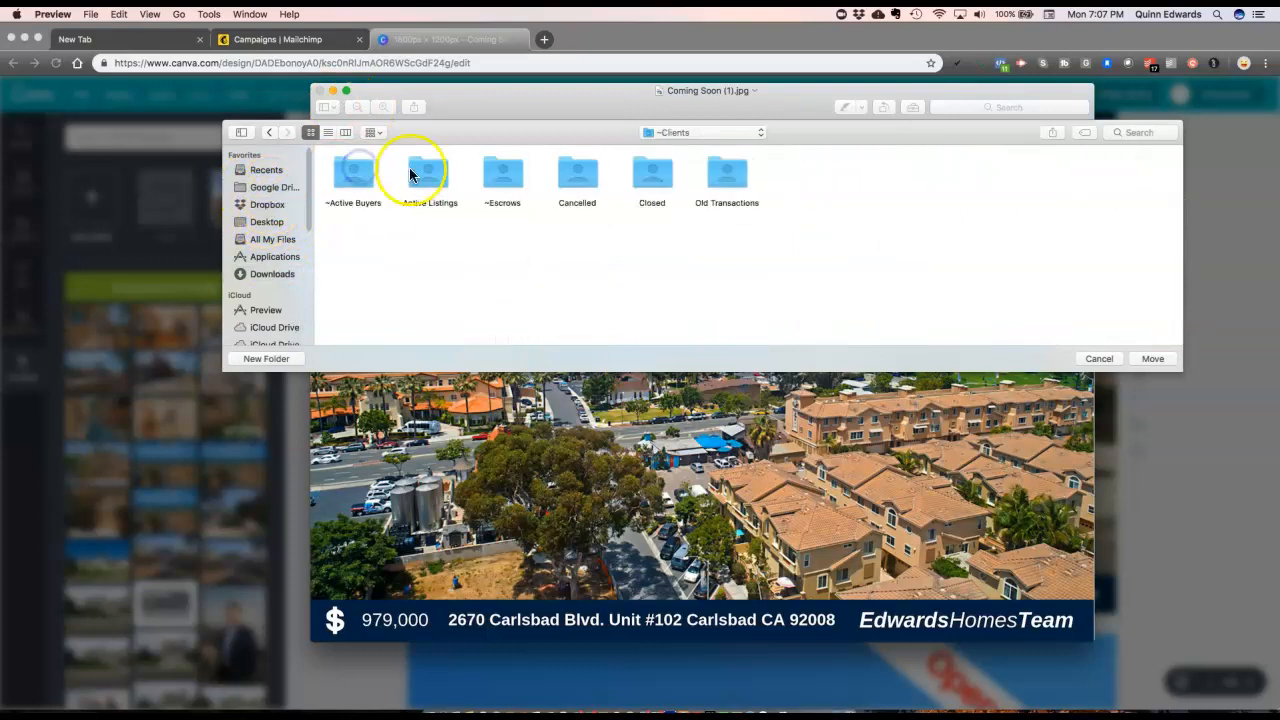
pyautogui.doubleClick(425, 171)
pyautogui.doubleClick(425, 173)
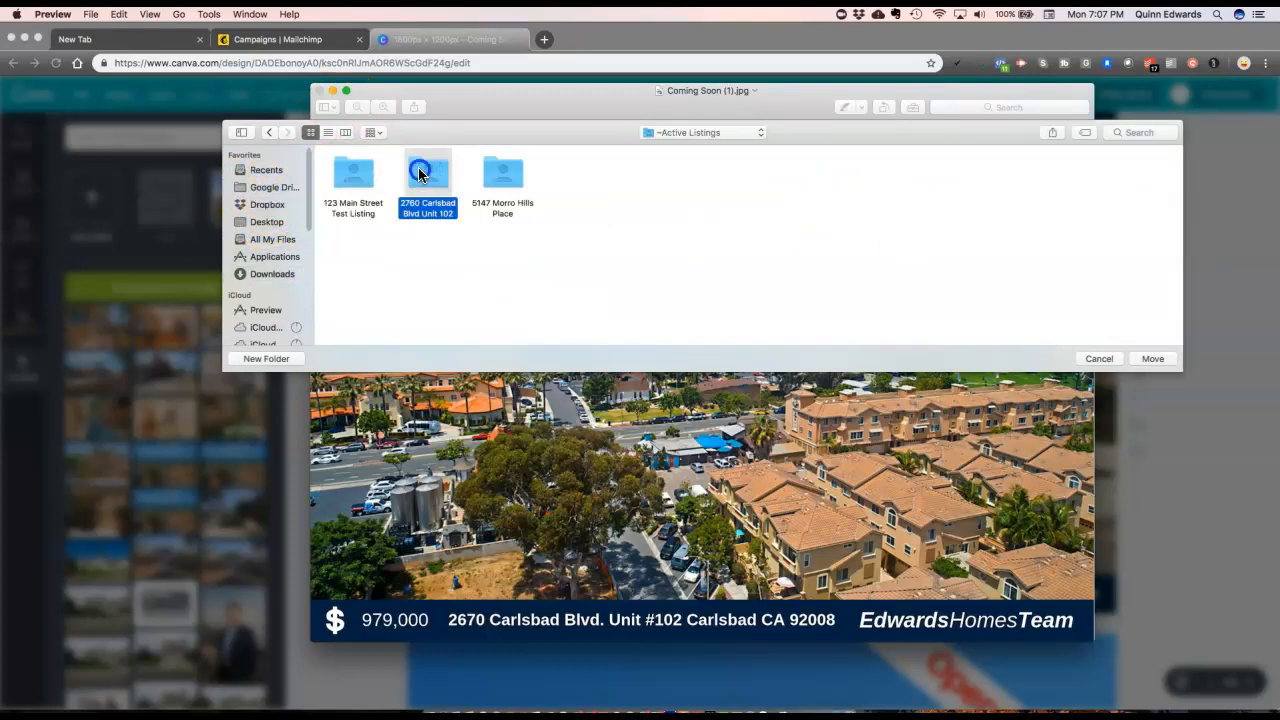
pyautogui.doubleClick(345, 180)
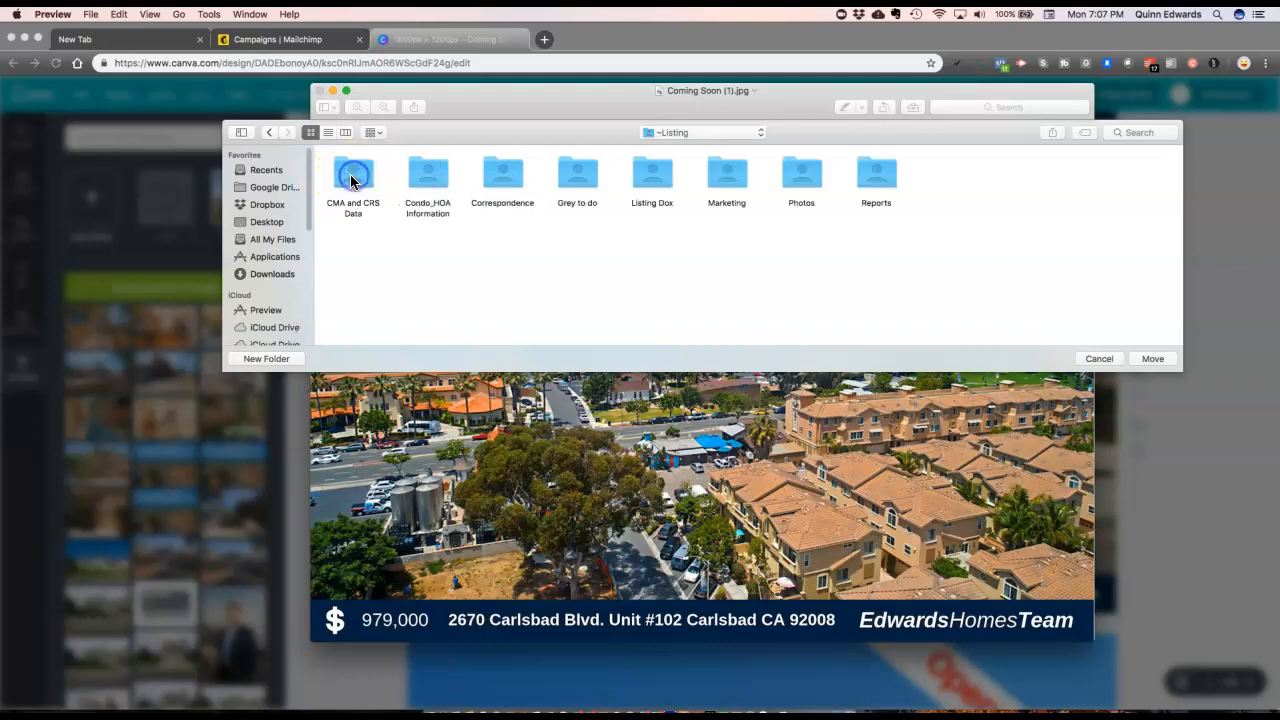
pyautogui.doubleClick(727, 172)
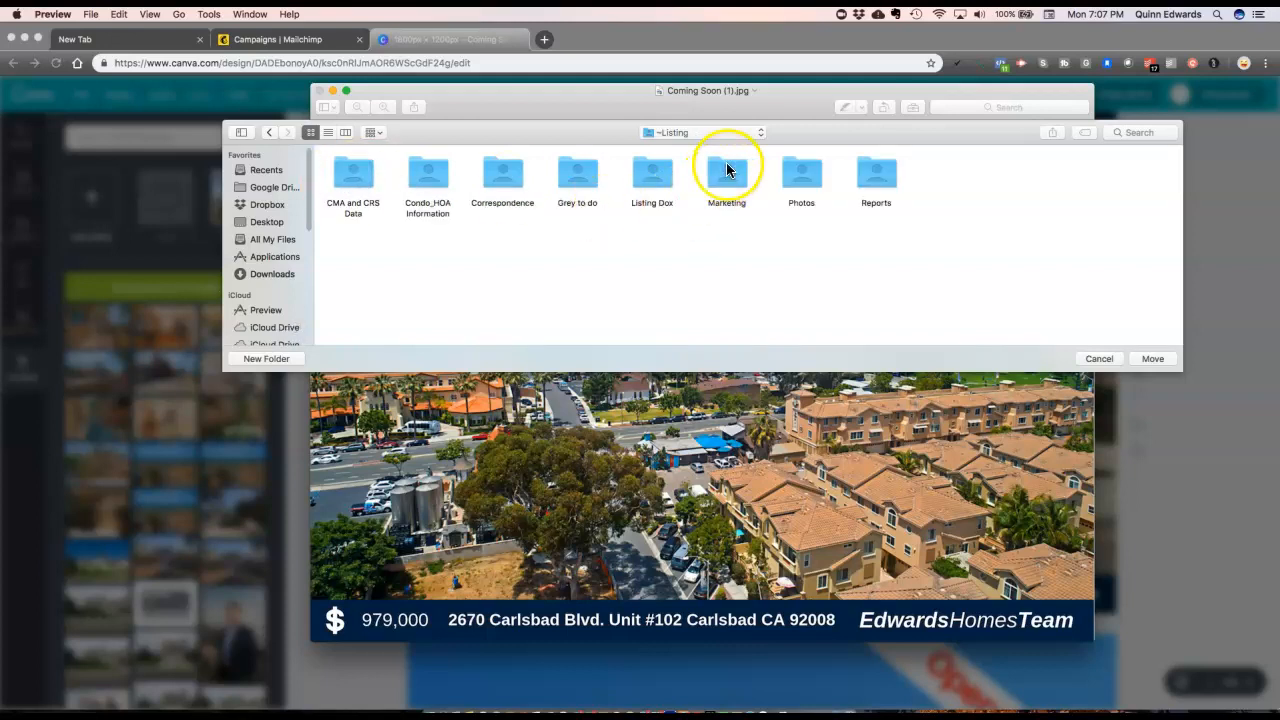
pyautogui.doubleClick(355, 180)
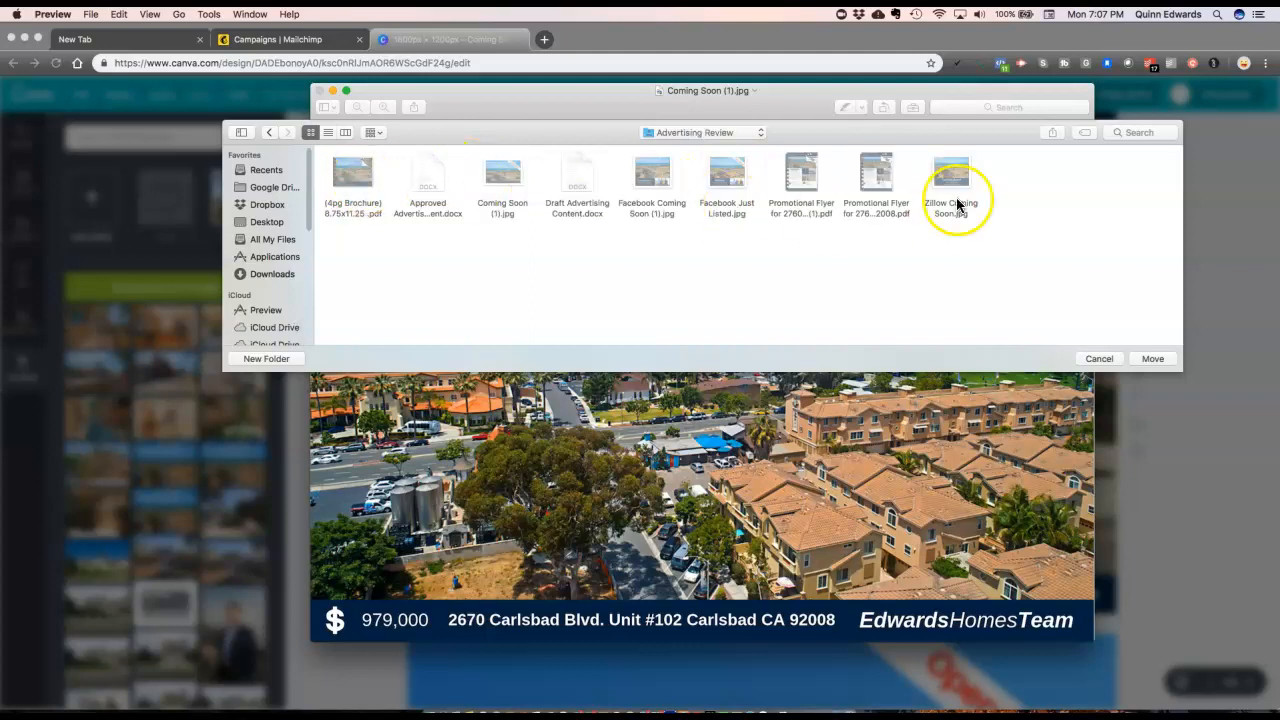
pyautogui.click(1153, 360)
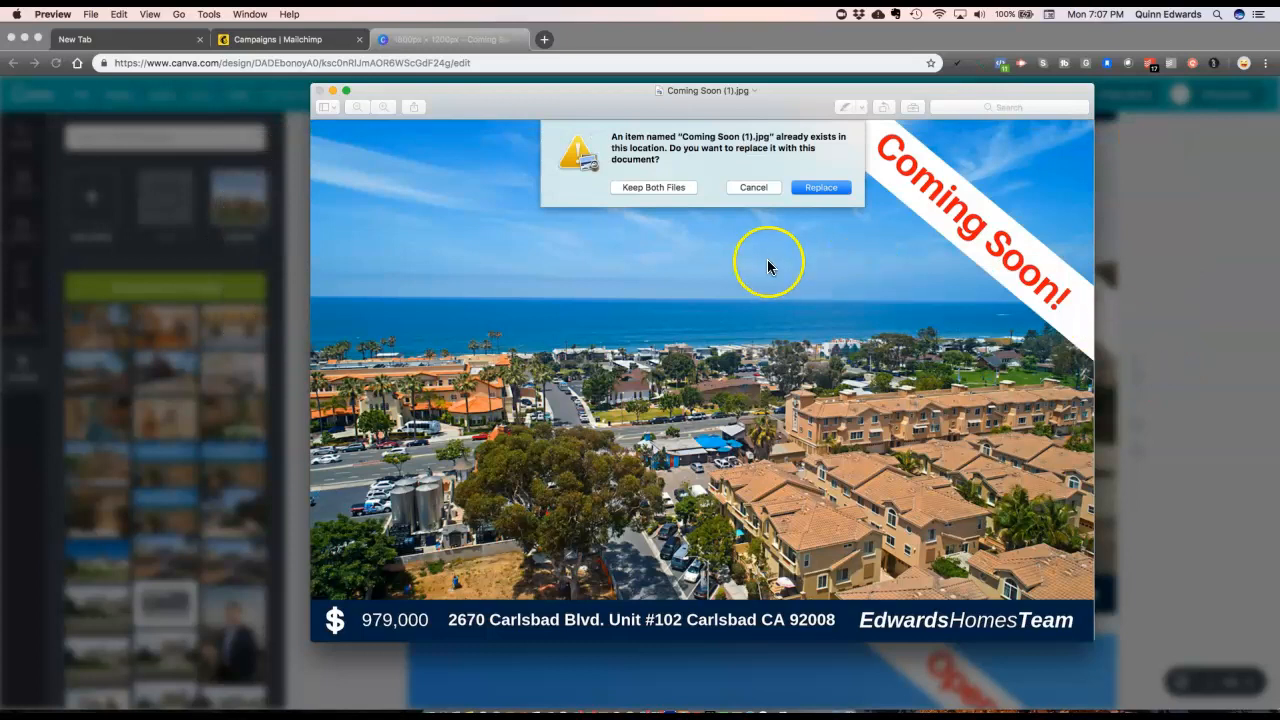
pyautogui.click(835, 189)
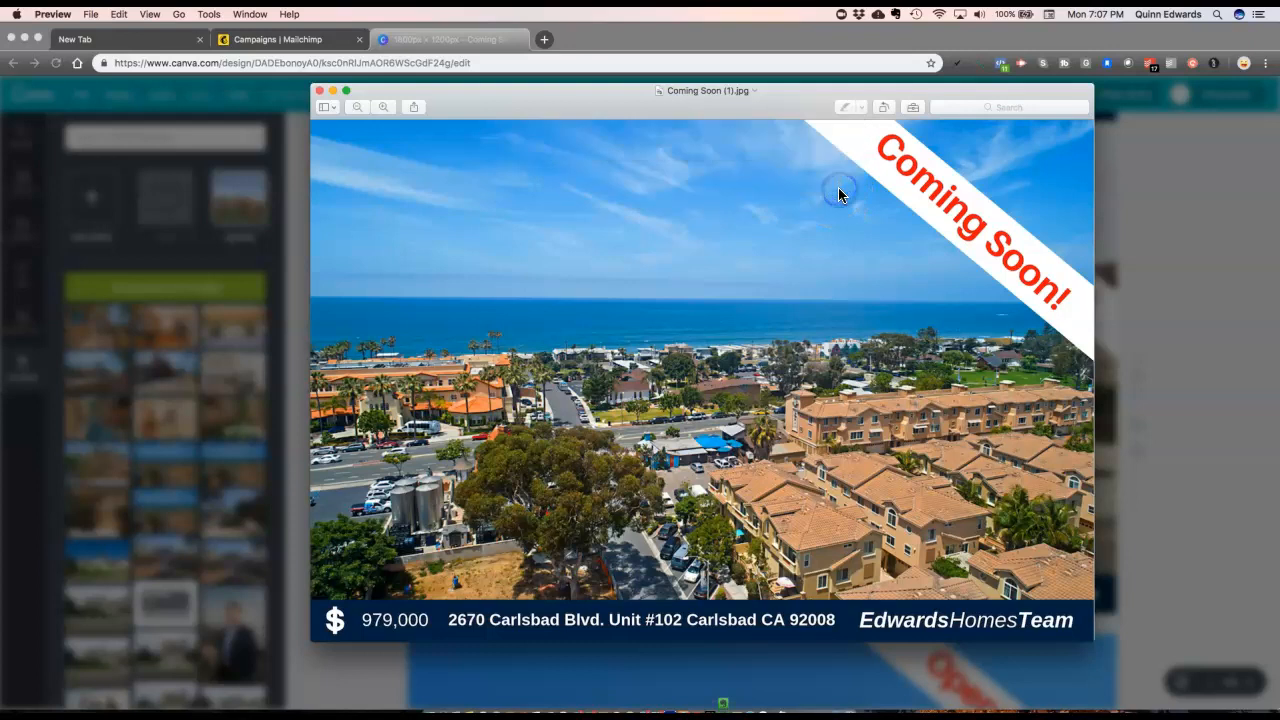
pyautogui.click(1151, 205)
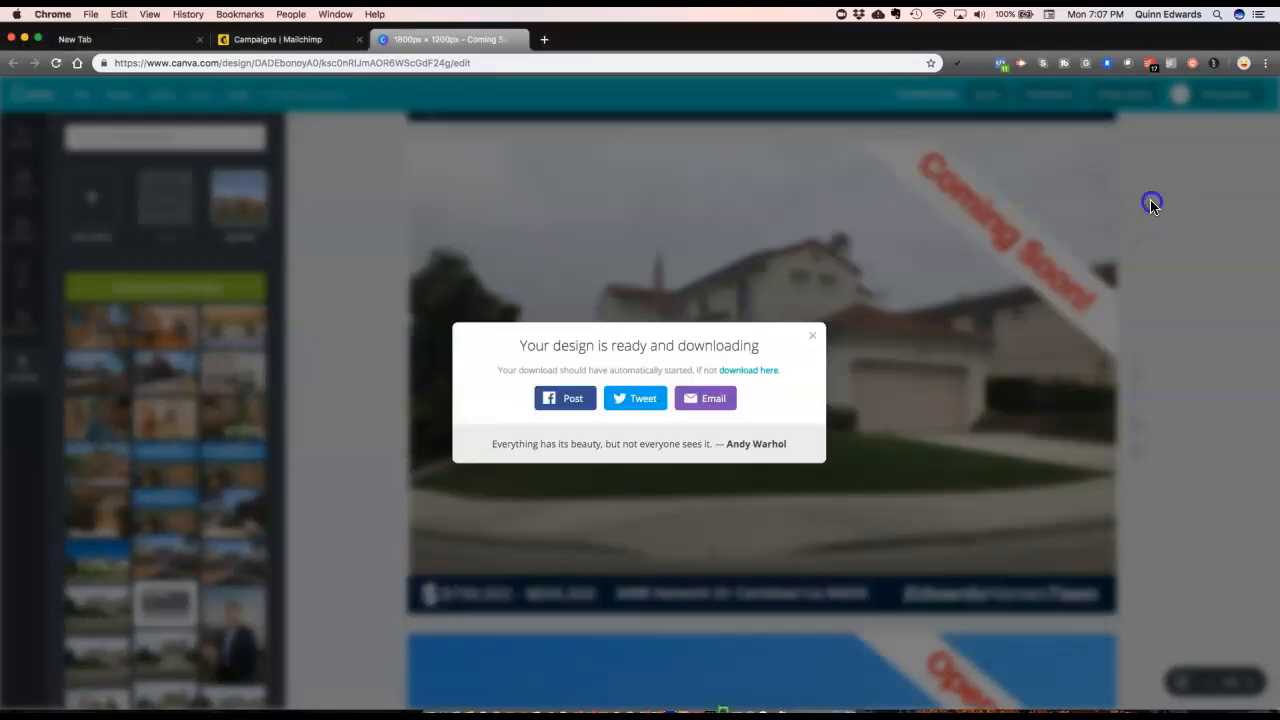
# Step: Review and re-save the Coming Soon email blast task, then close Todoist over Mailchimp's campaigns
pyautogui.click(1150, 64)
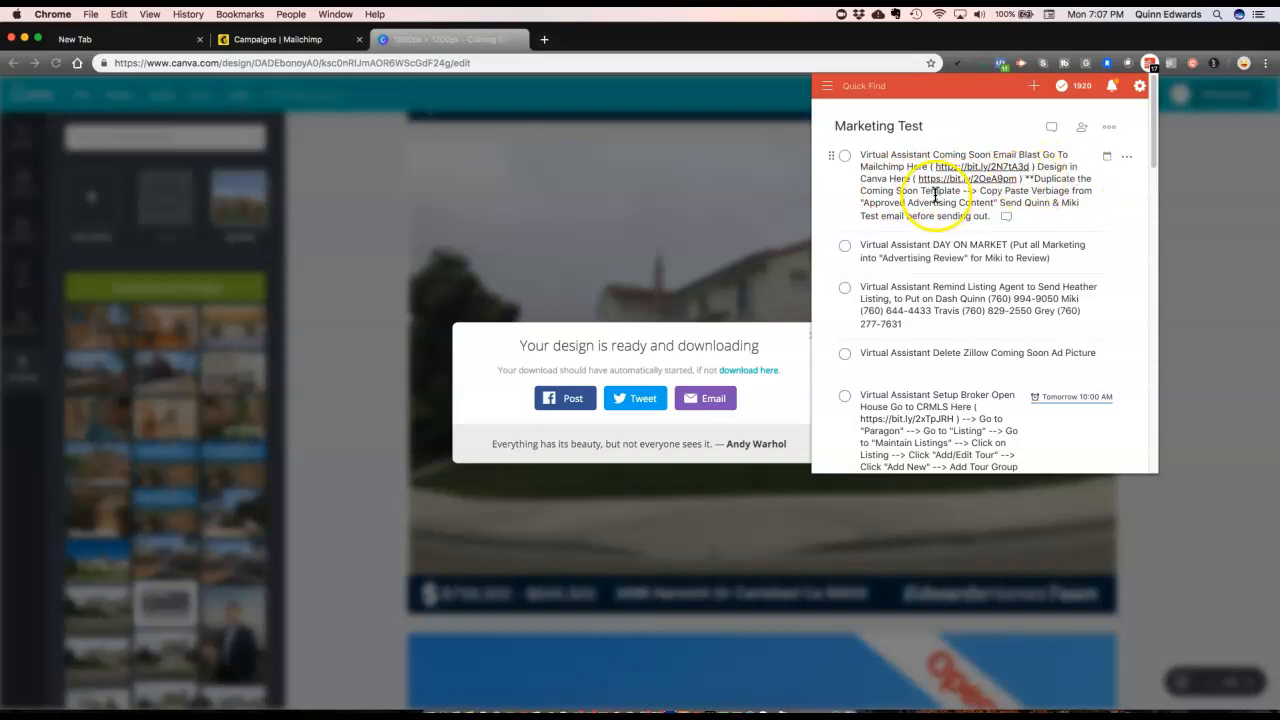
pyautogui.click(276, 40)
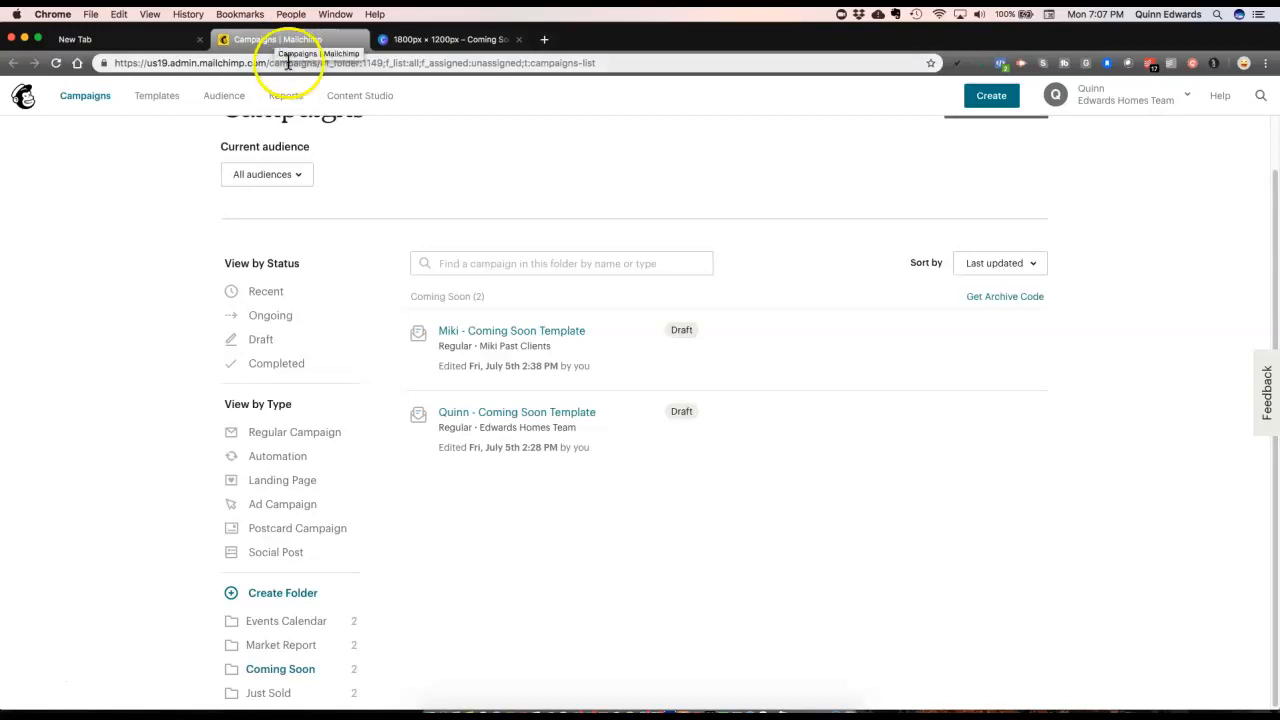
pyautogui.moveTo(614, 323)
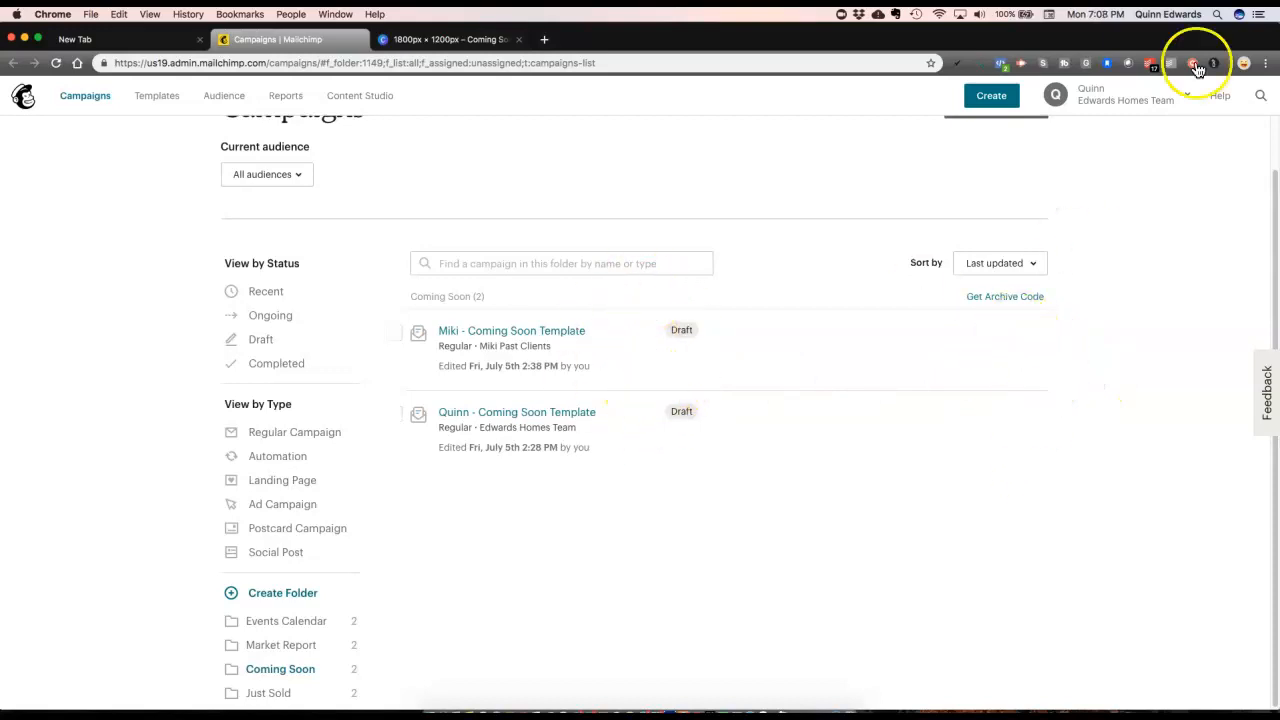
pyautogui.click(1149, 66)
pyautogui.click(1150, 66)
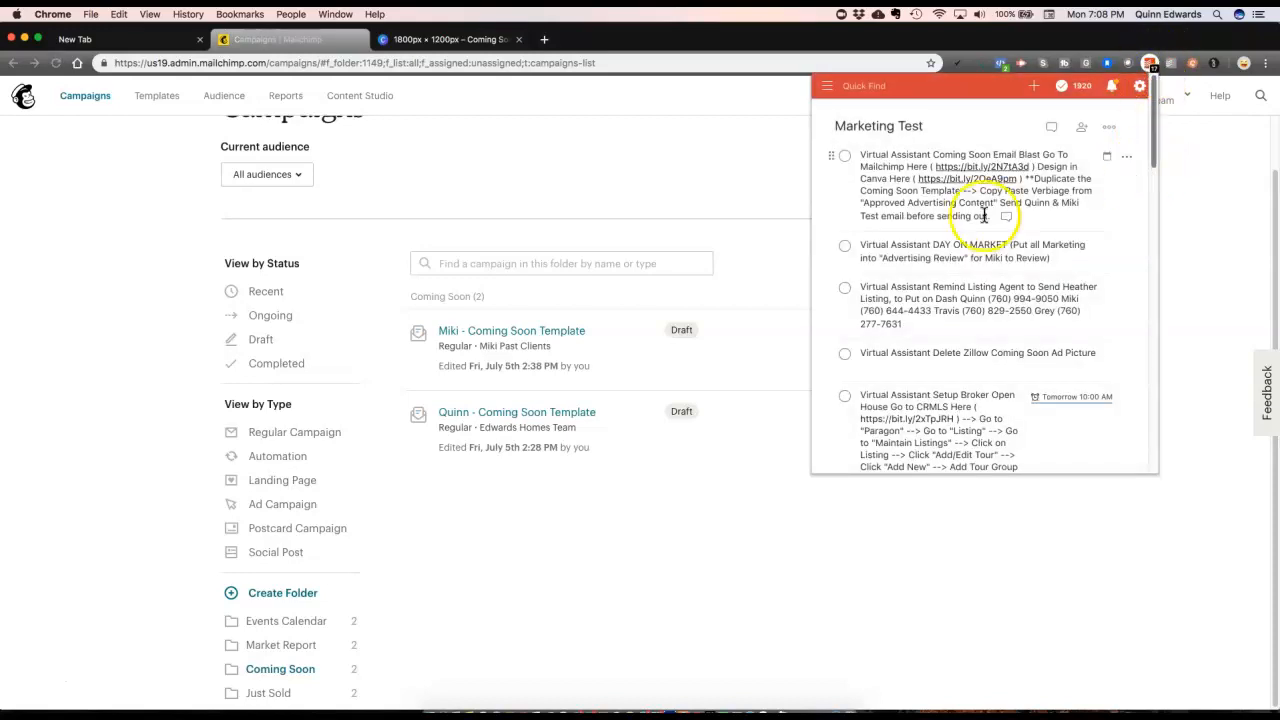
pyautogui.moveTo(1036, 179); pyautogui.dragTo(1083, 181)
pyautogui.click(849, 271)
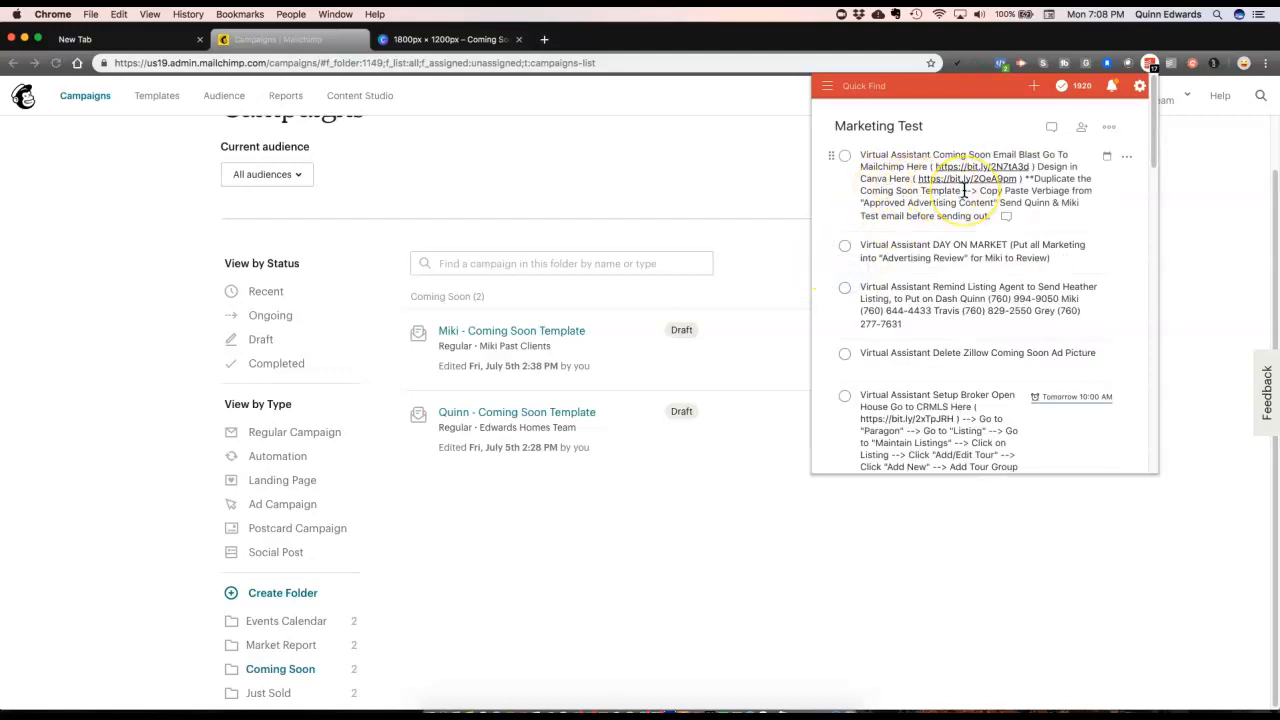
pyautogui.click(723, 513)
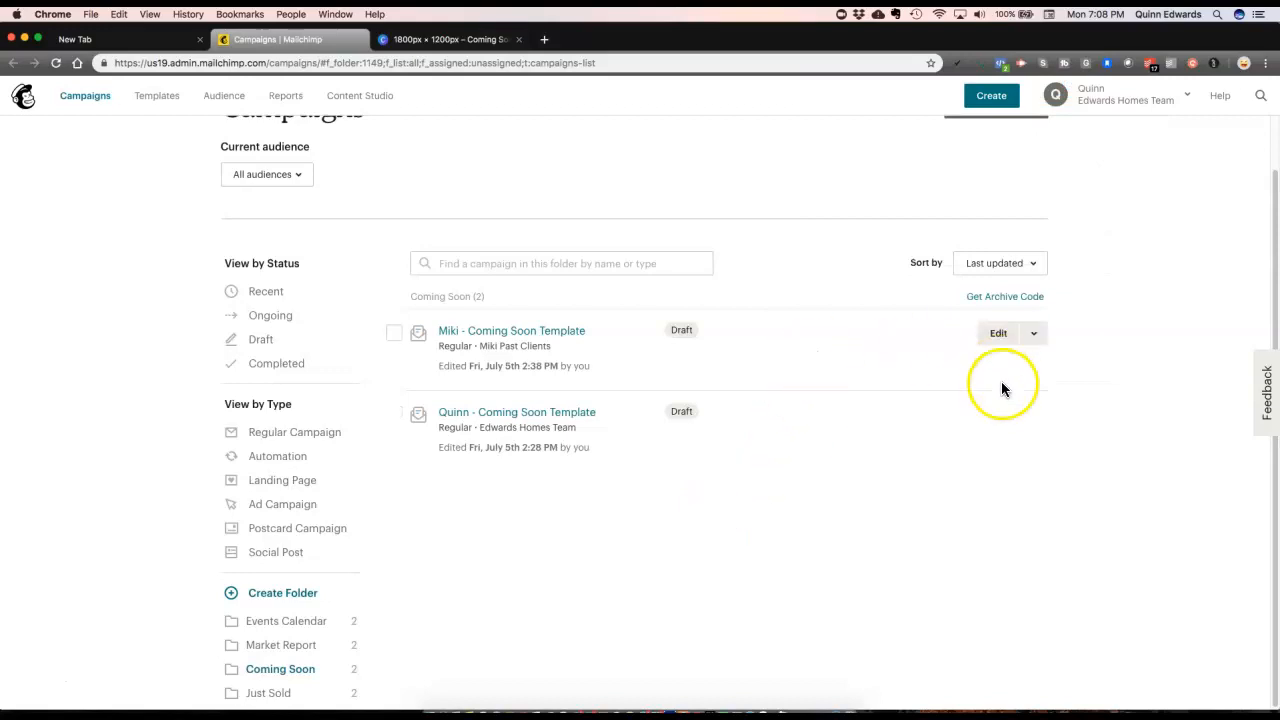
# Step: Replicate the first Coming Soon Template campaign, opening its '(copy 03)' draft
pyautogui.click(1038, 333)
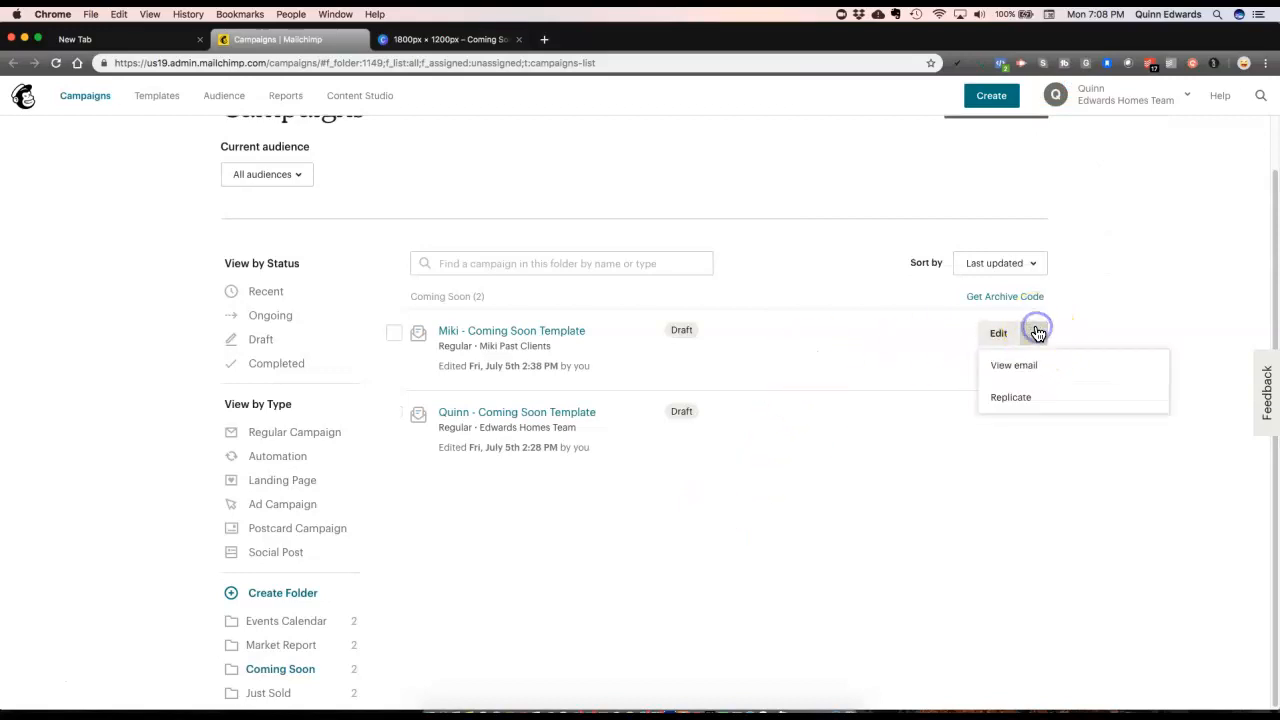
pyautogui.click(886, 564)
pyautogui.click(1038, 417)
pyautogui.click(960, 505)
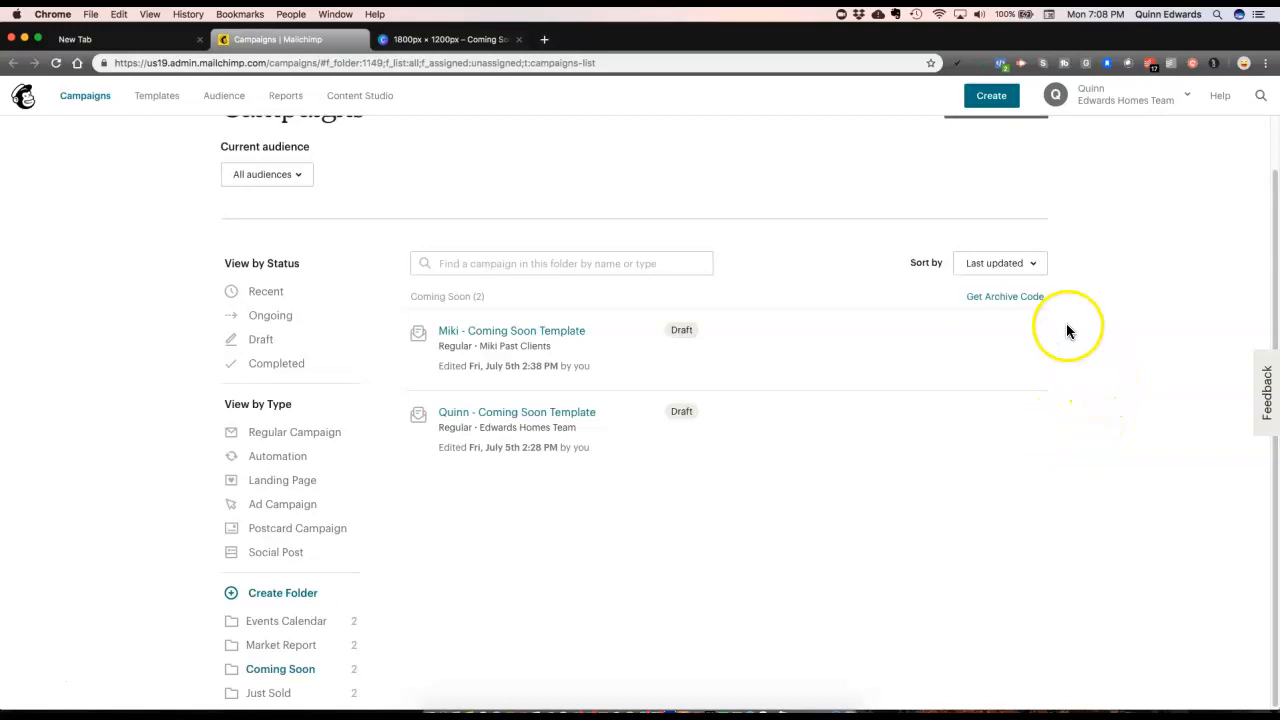
pyautogui.moveTo(967, 322)
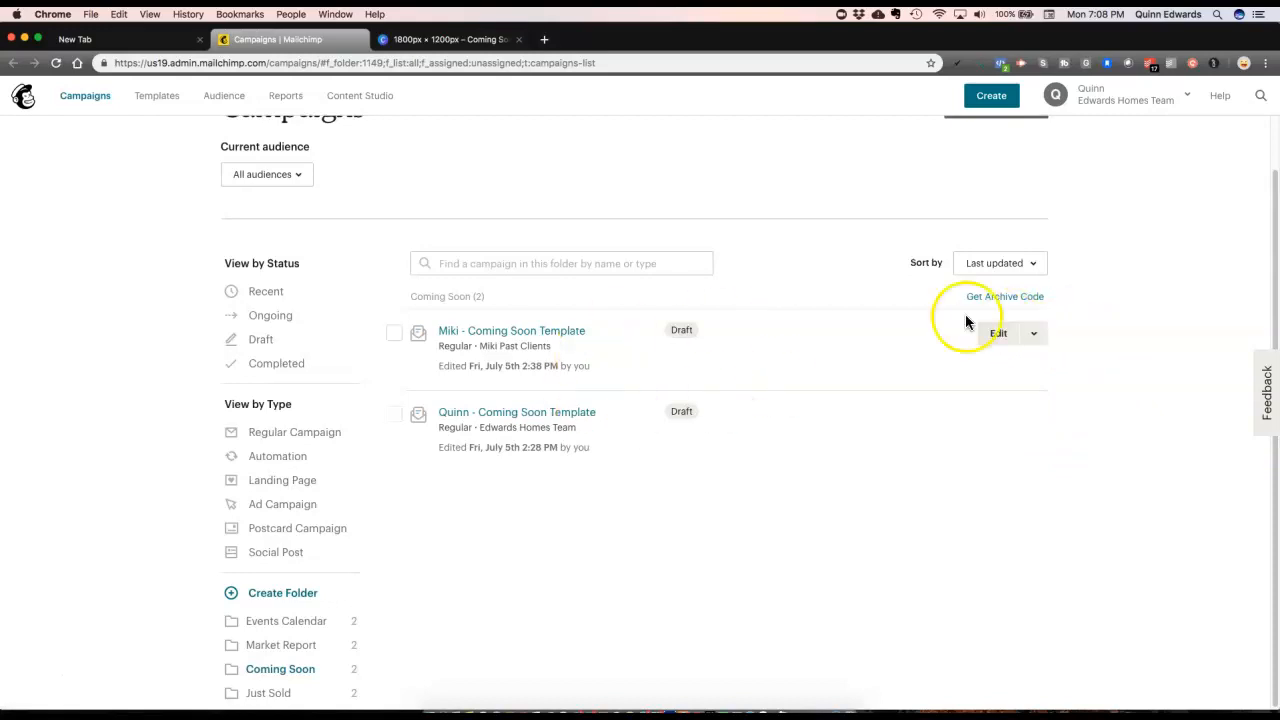
pyautogui.click(1040, 336)
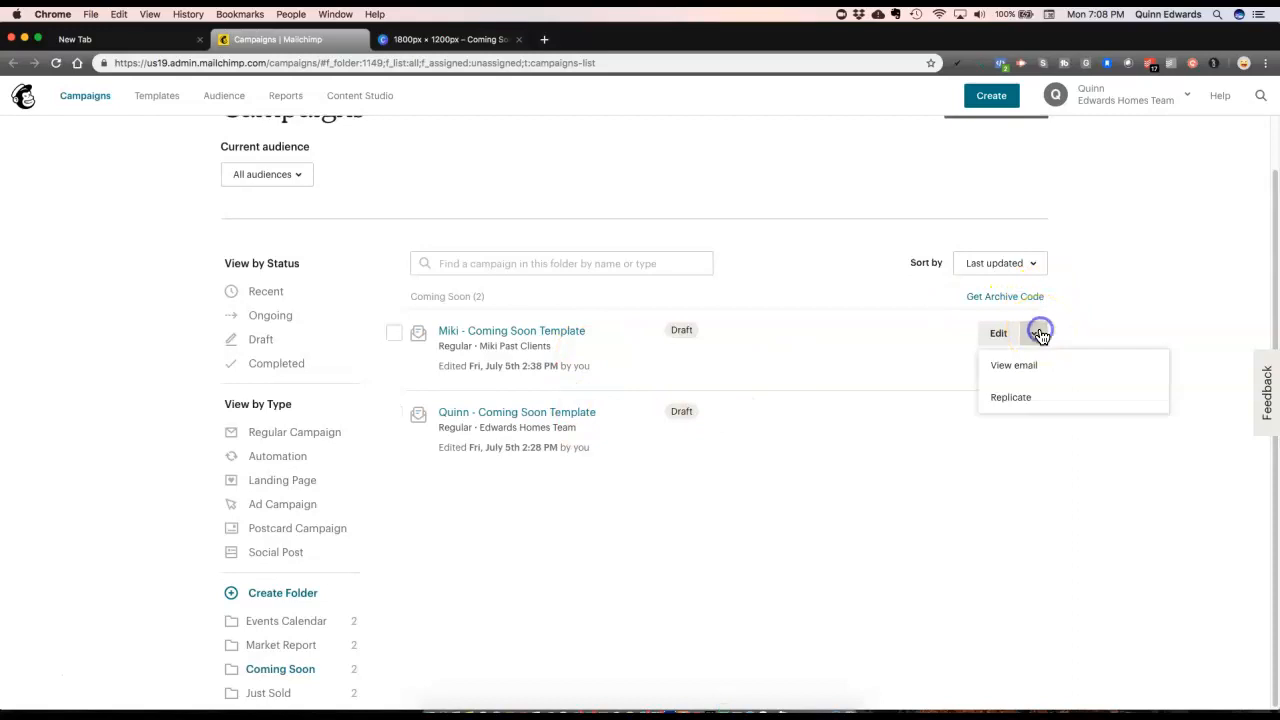
pyautogui.click(1025, 399)
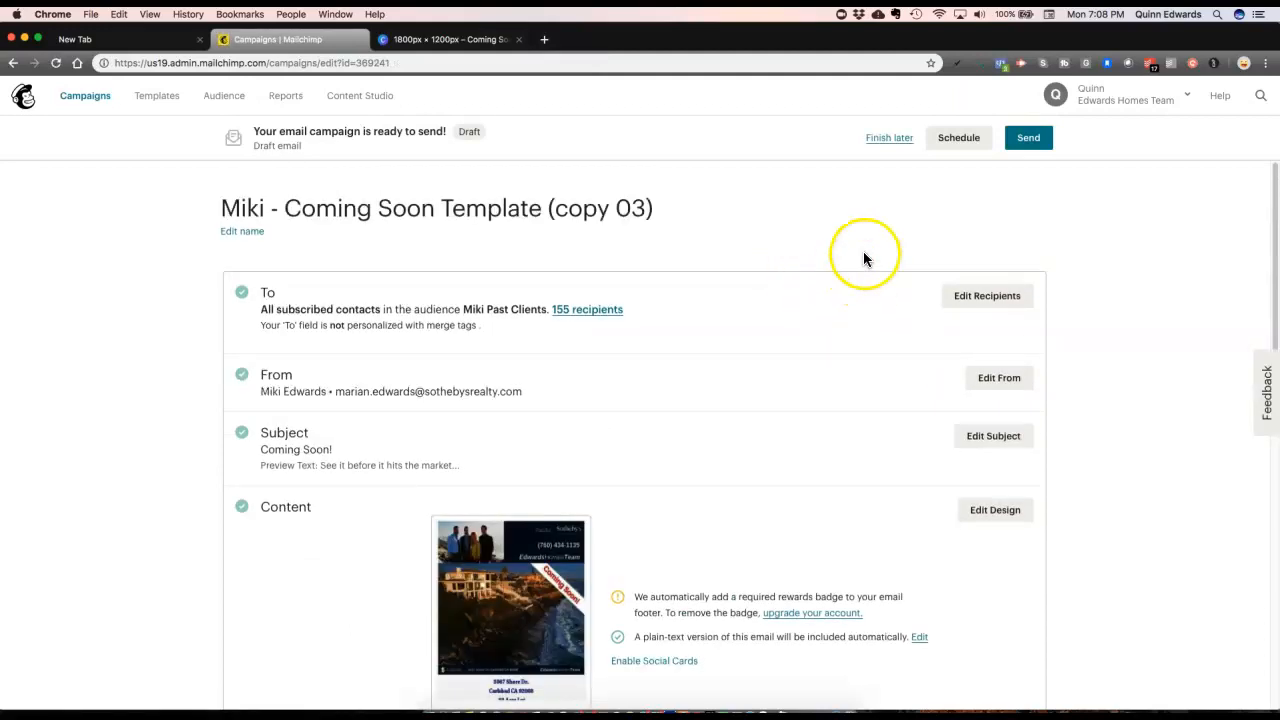
pyautogui.click(256, 238)
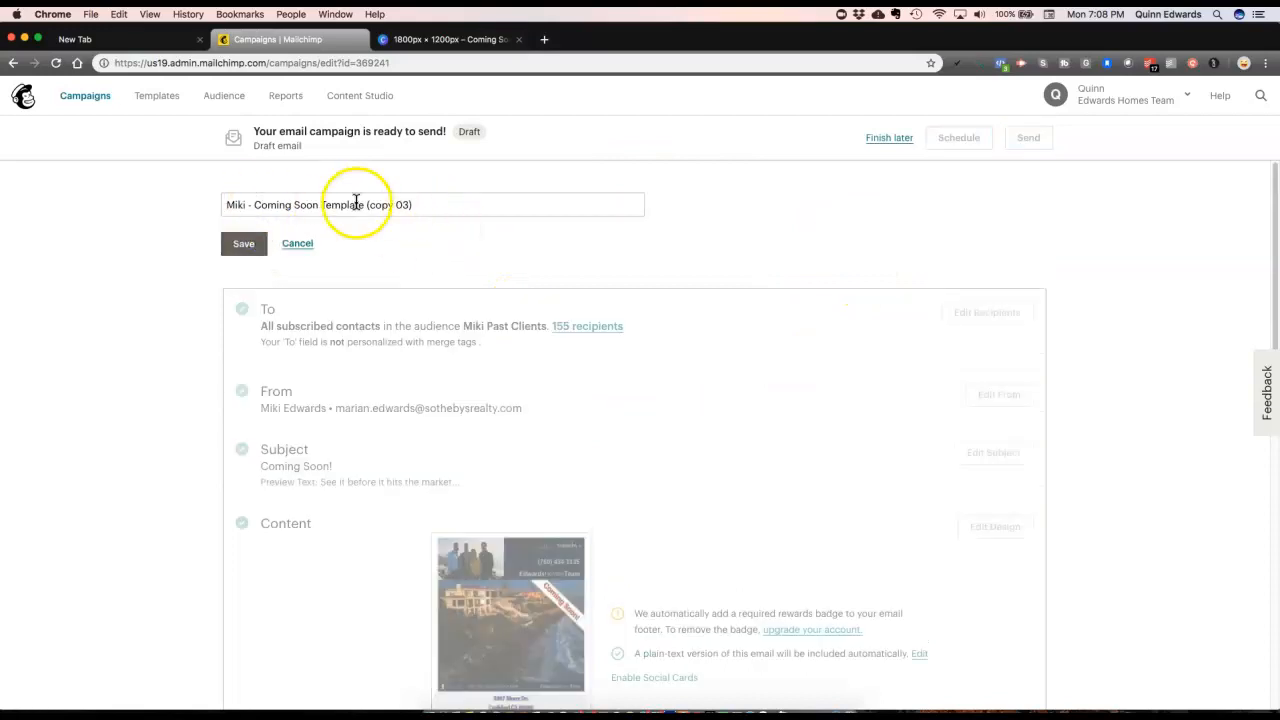
pyautogui.moveTo(366, 205); pyautogui.dragTo(430, 211)
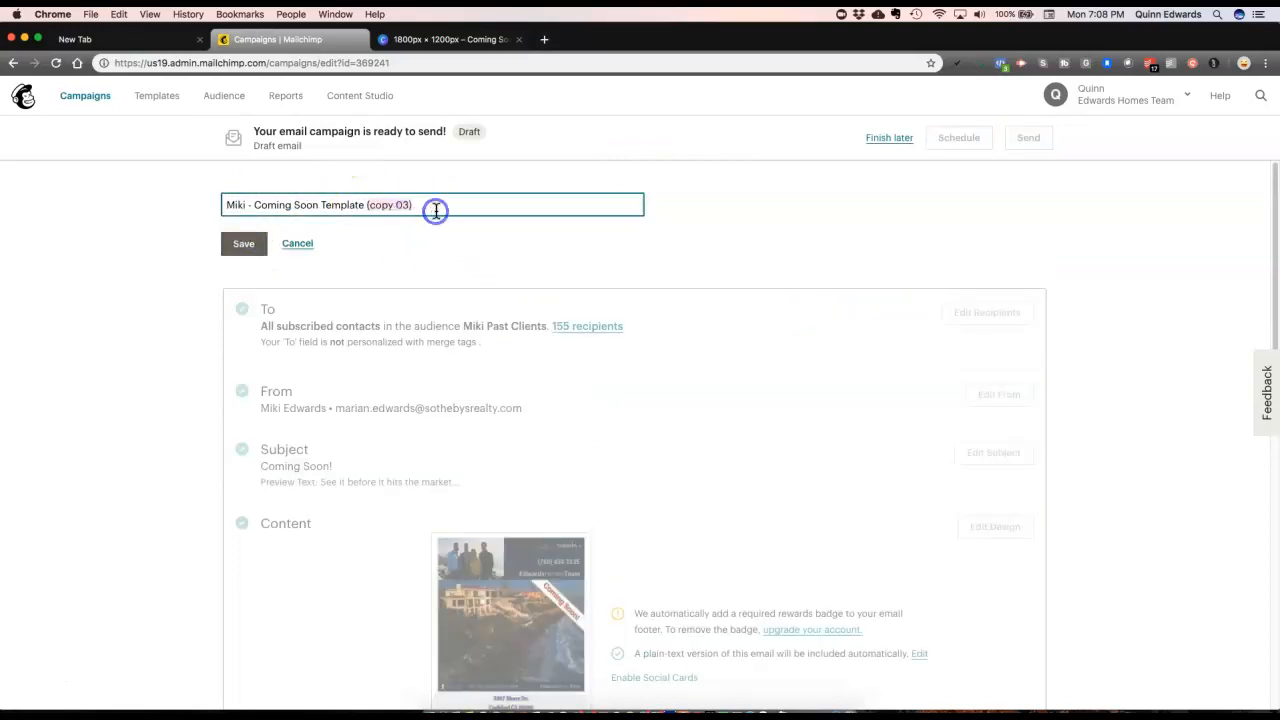
pyautogui.press('BackSpace')
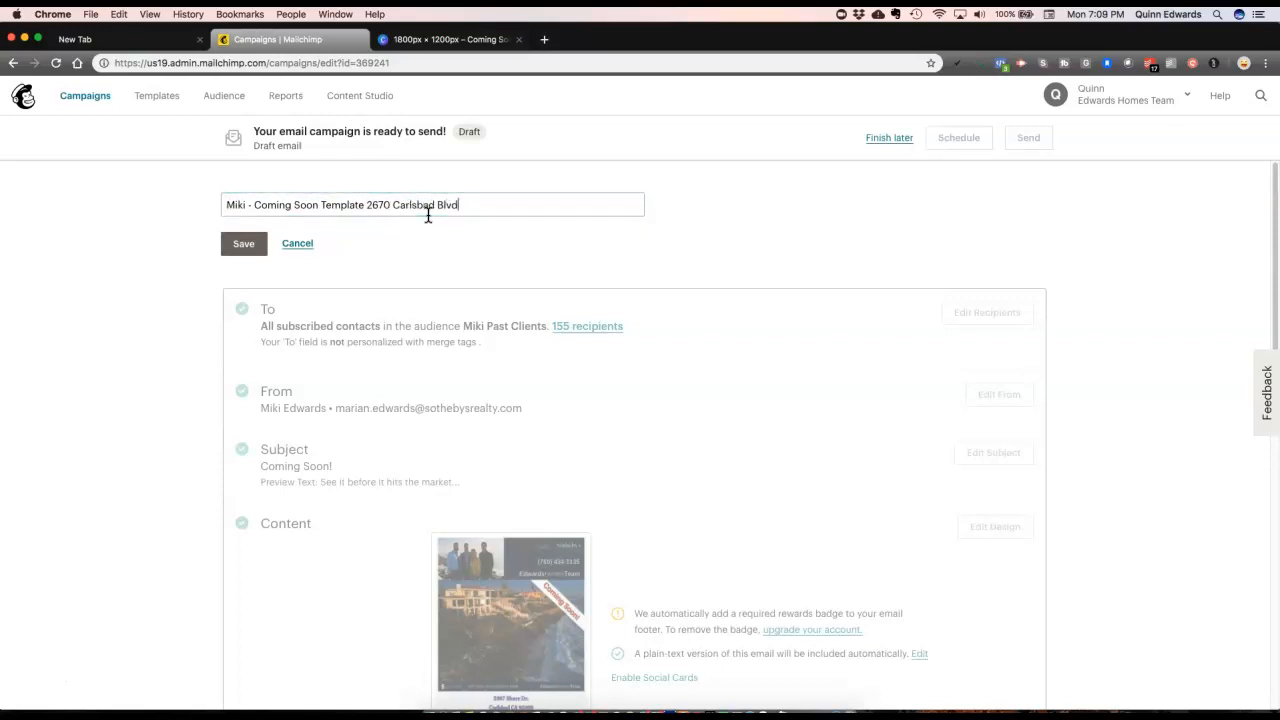
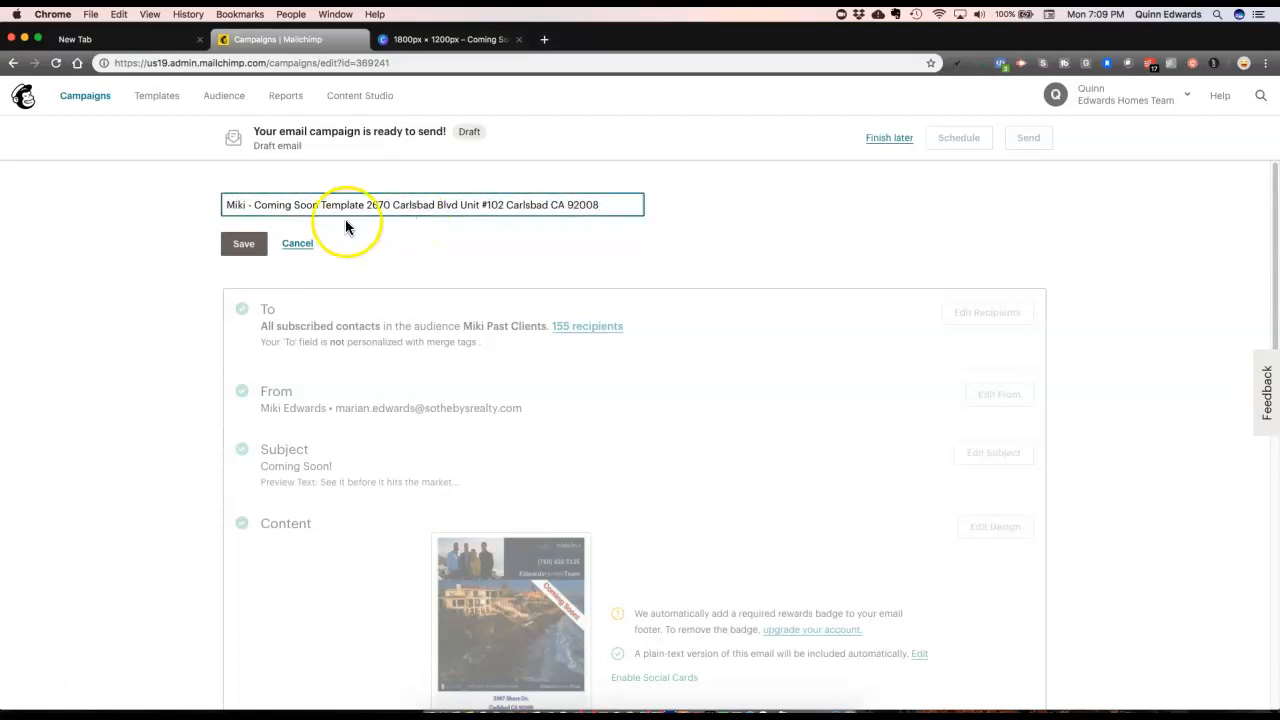
pyautogui.click(243, 245)
pyautogui.scroll(-2, 594, 251)
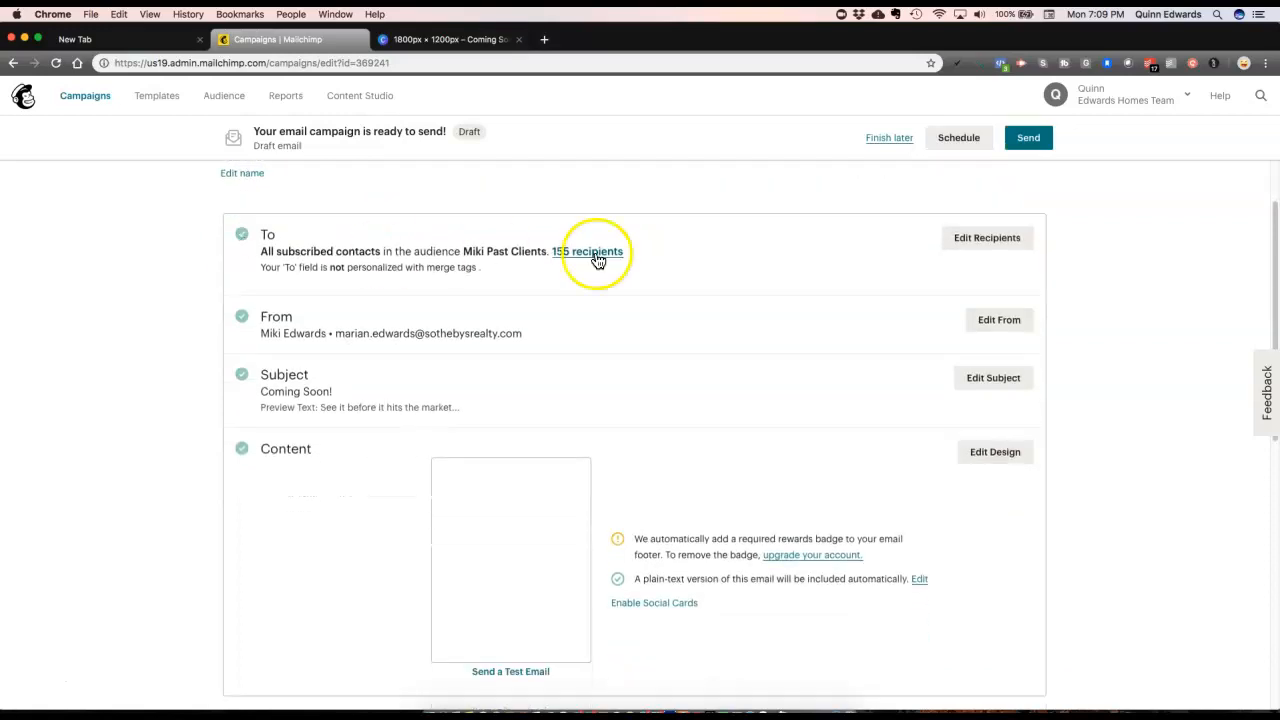
# Step: Save the Coming Soon! subject line unchanged and open the email design builder
pyautogui.moveTo(462, 250); pyautogui.dragTo(530, 250)
pyautogui.scroll(-3, 526, 251)
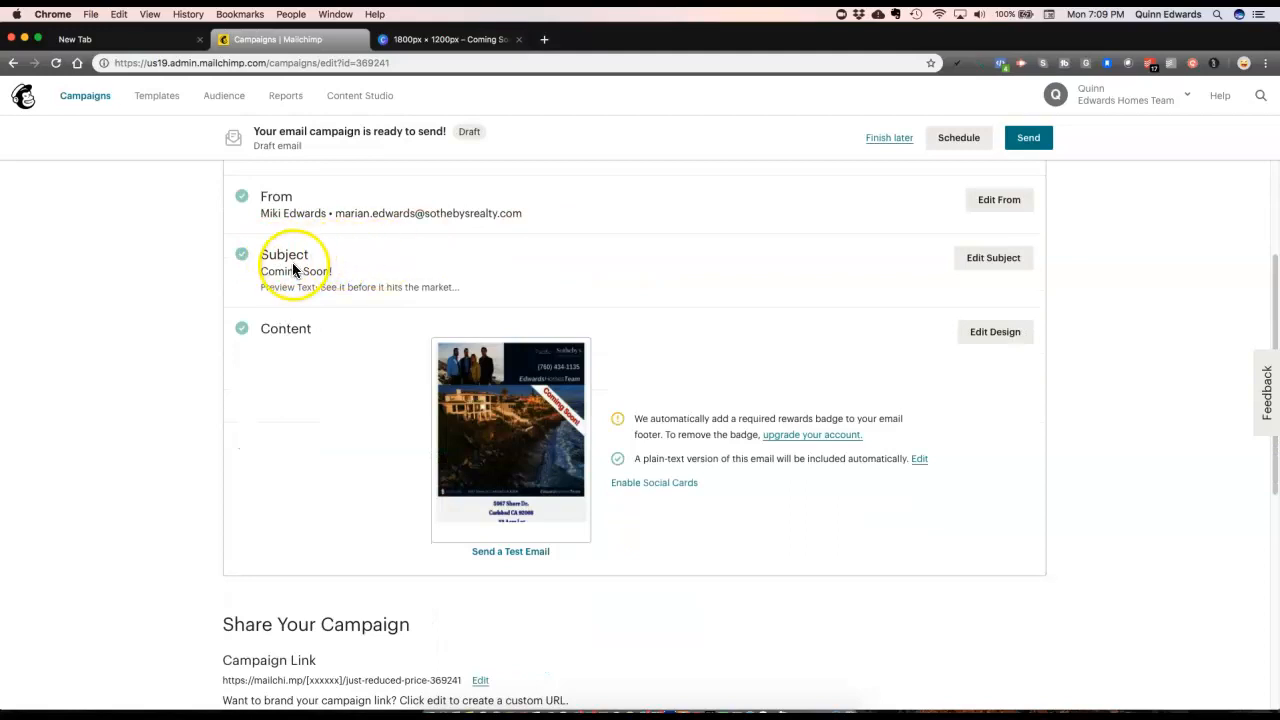
pyautogui.click(983, 268)
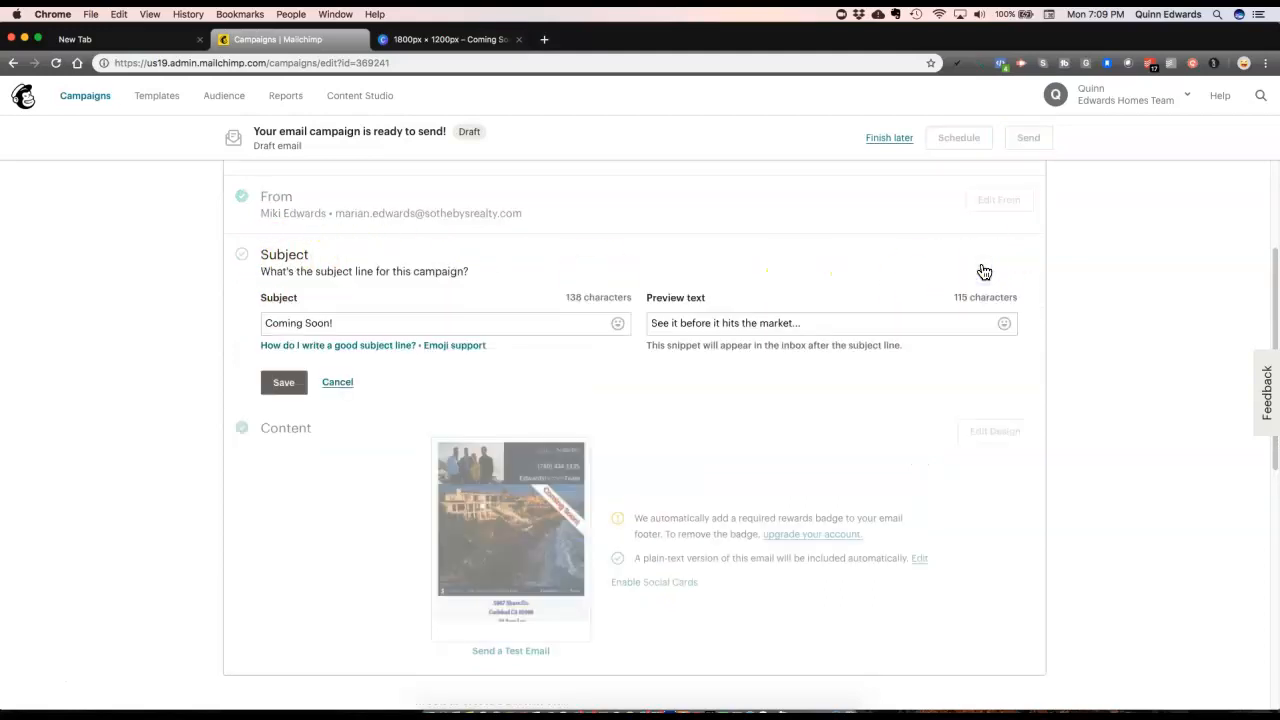
pyautogui.click(300, 387)
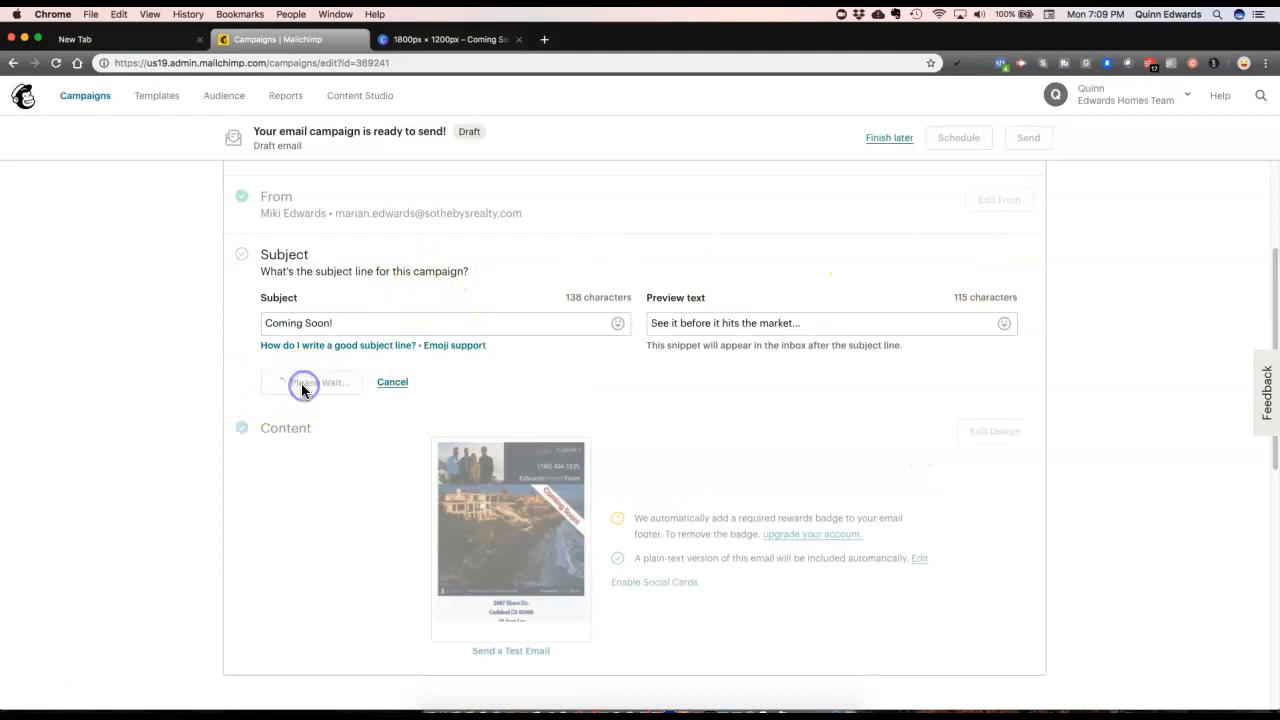
pyautogui.scroll(-2, 357, 331)
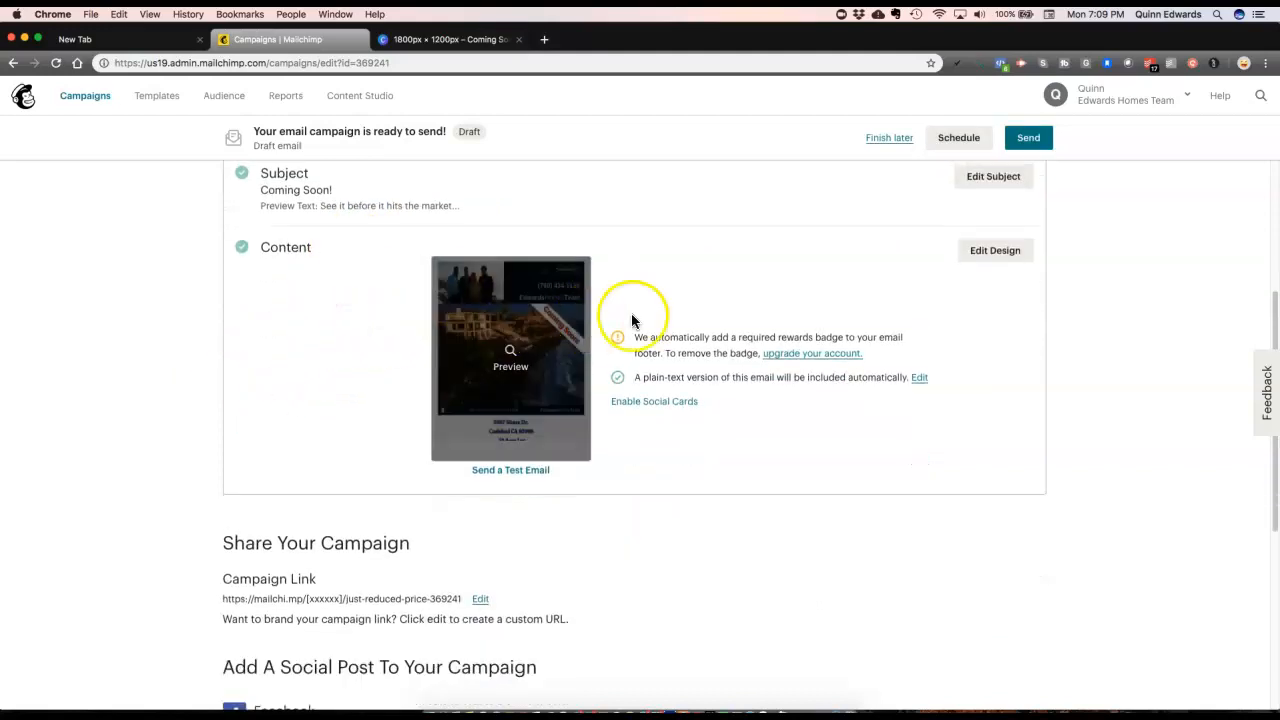
pyautogui.click(988, 254)
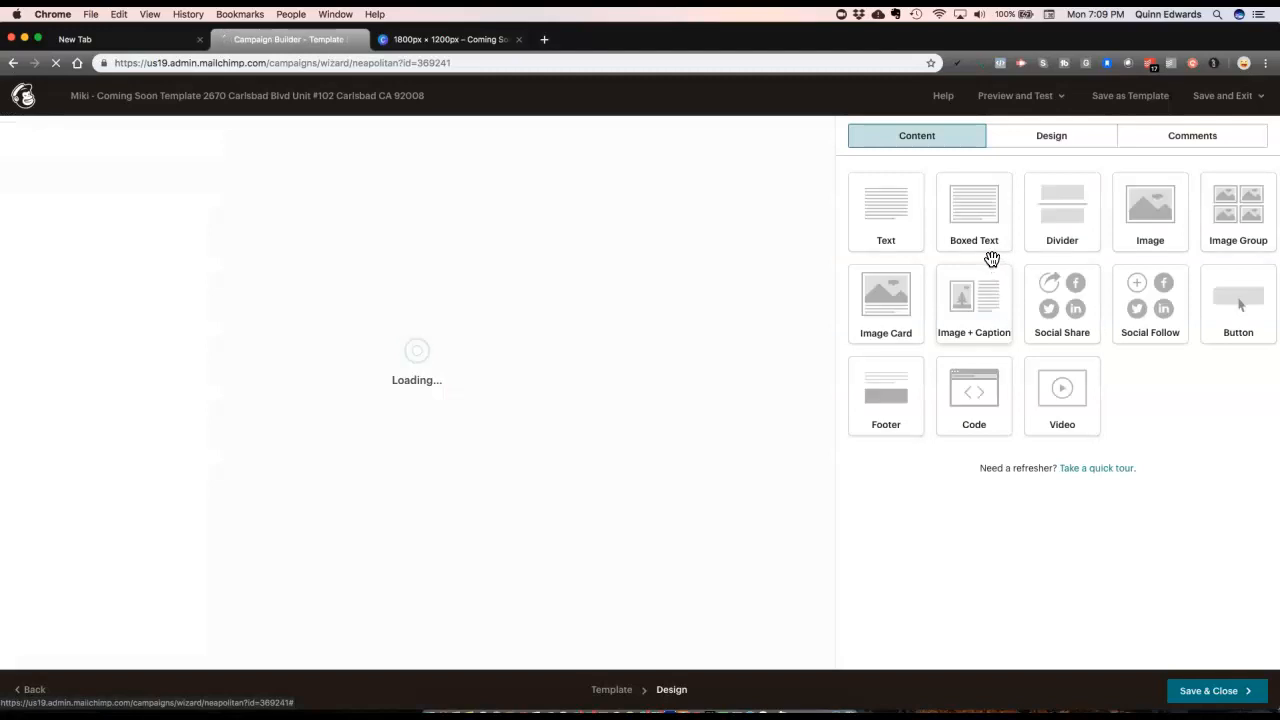
# Step: Scroll through the loaded email template and open the header photo's Image settings
pyautogui.click(984, 262)
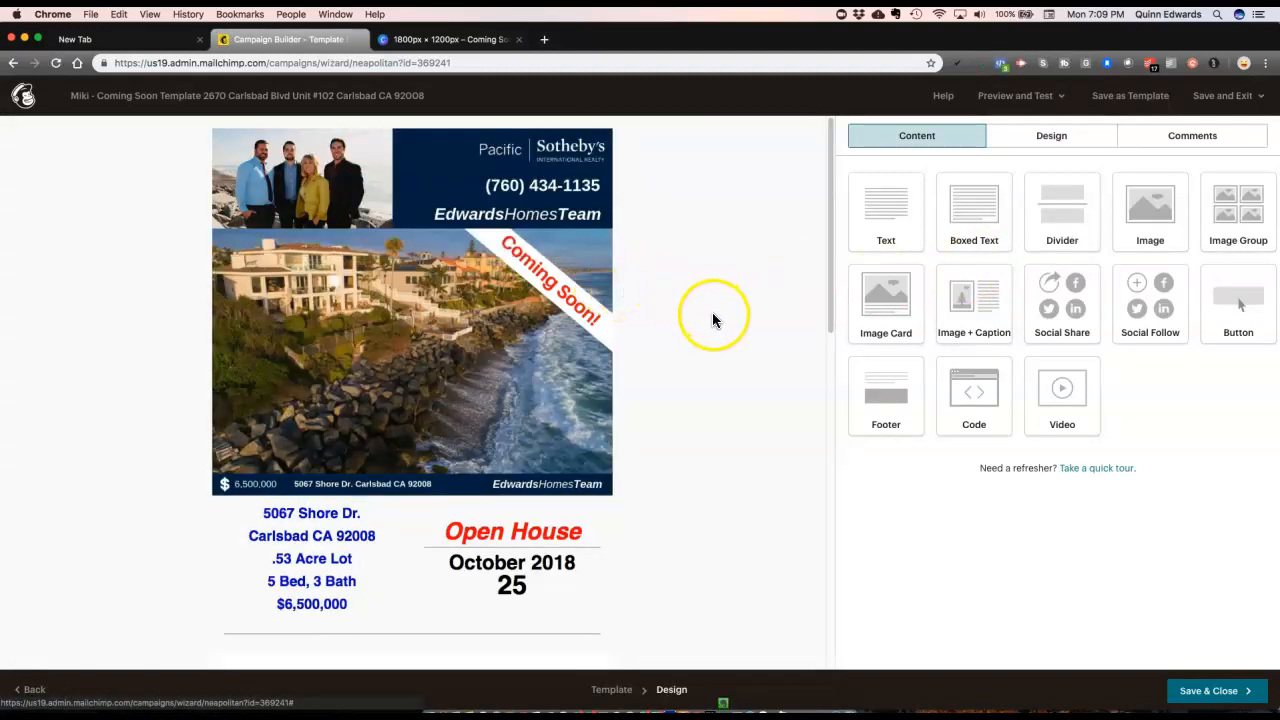
pyautogui.scroll(-10, 712, 320)
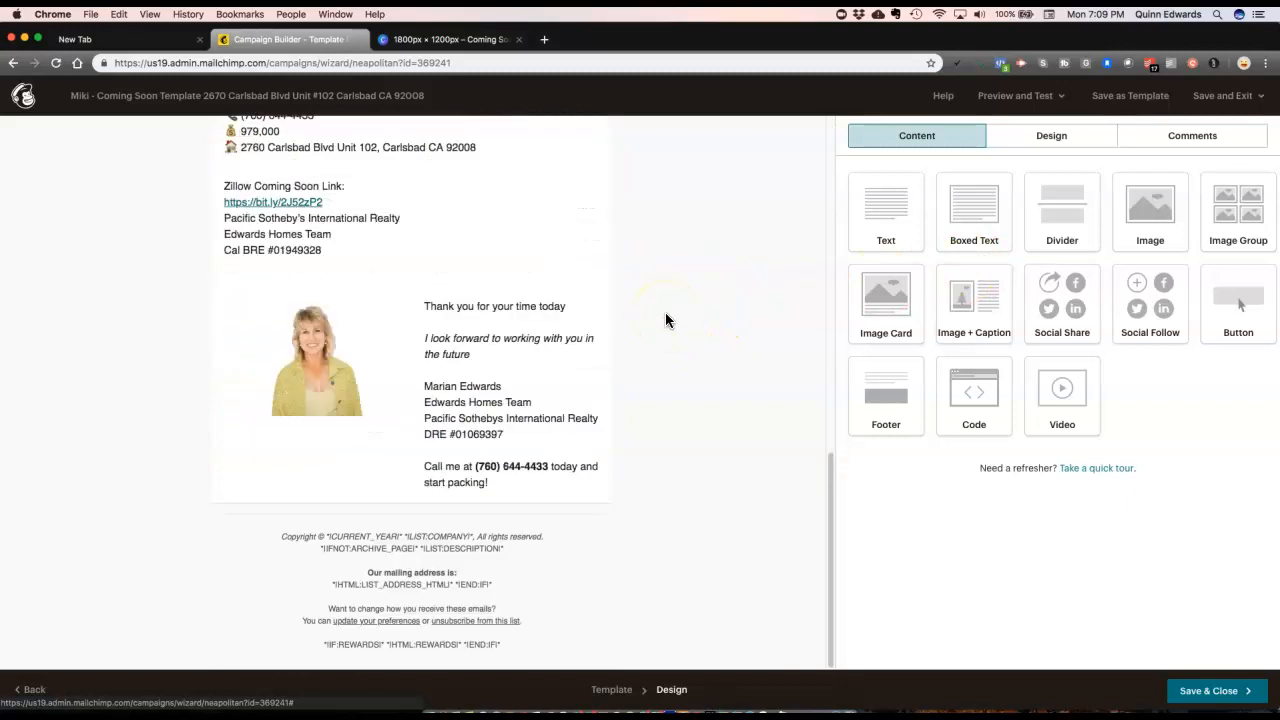
pyautogui.scroll(9, 668, 319)
pyautogui.scroll(-6, 688, 317)
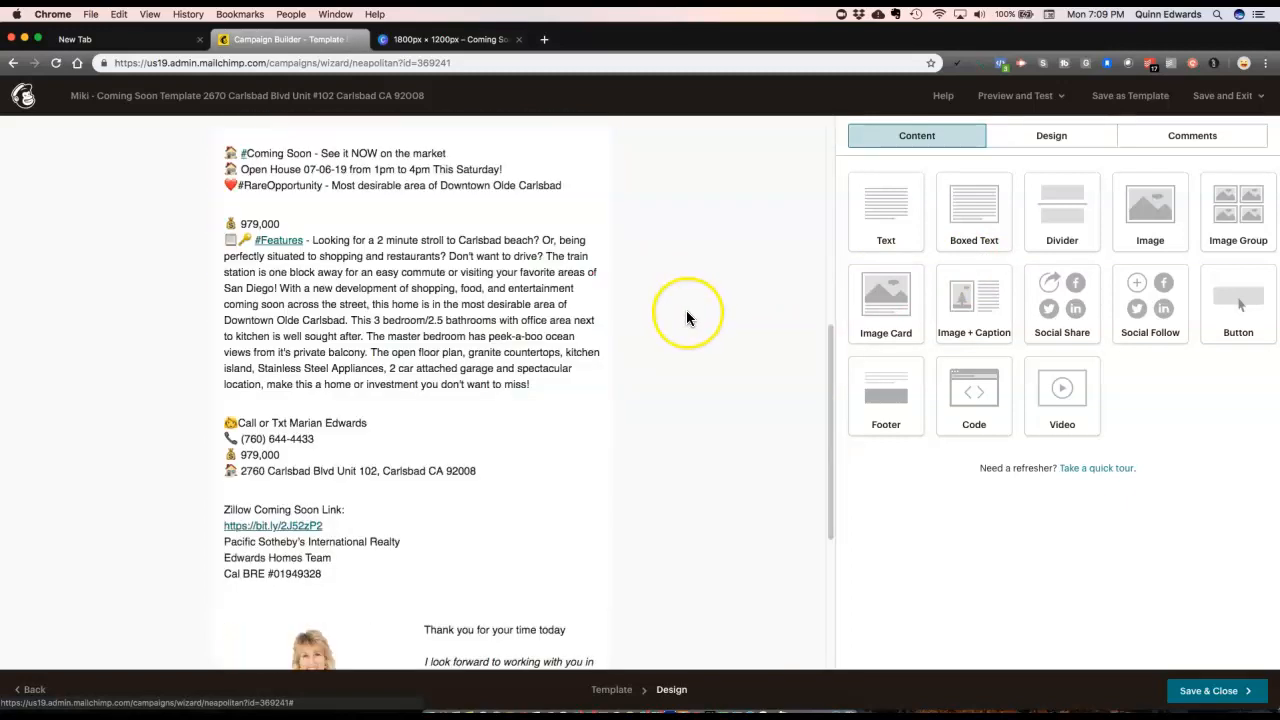
pyautogui.scroll(6, 686, 318)
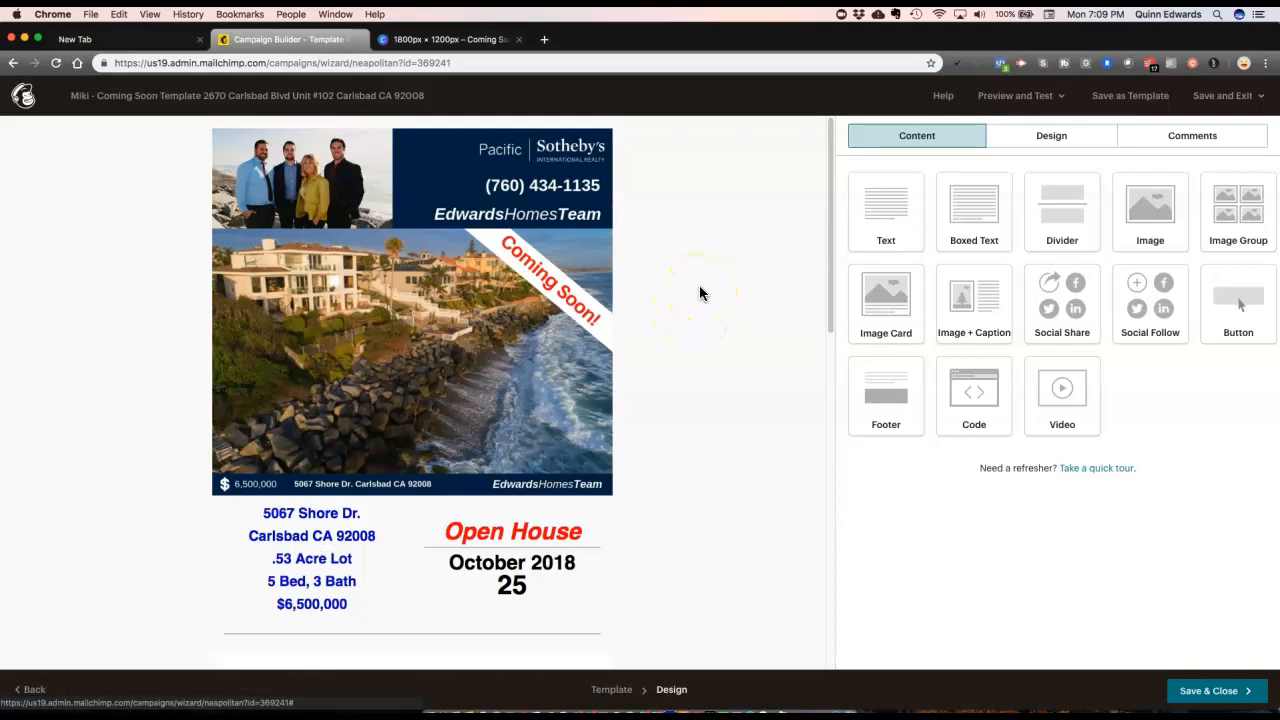
pyautogui.moveTo(514, 260)
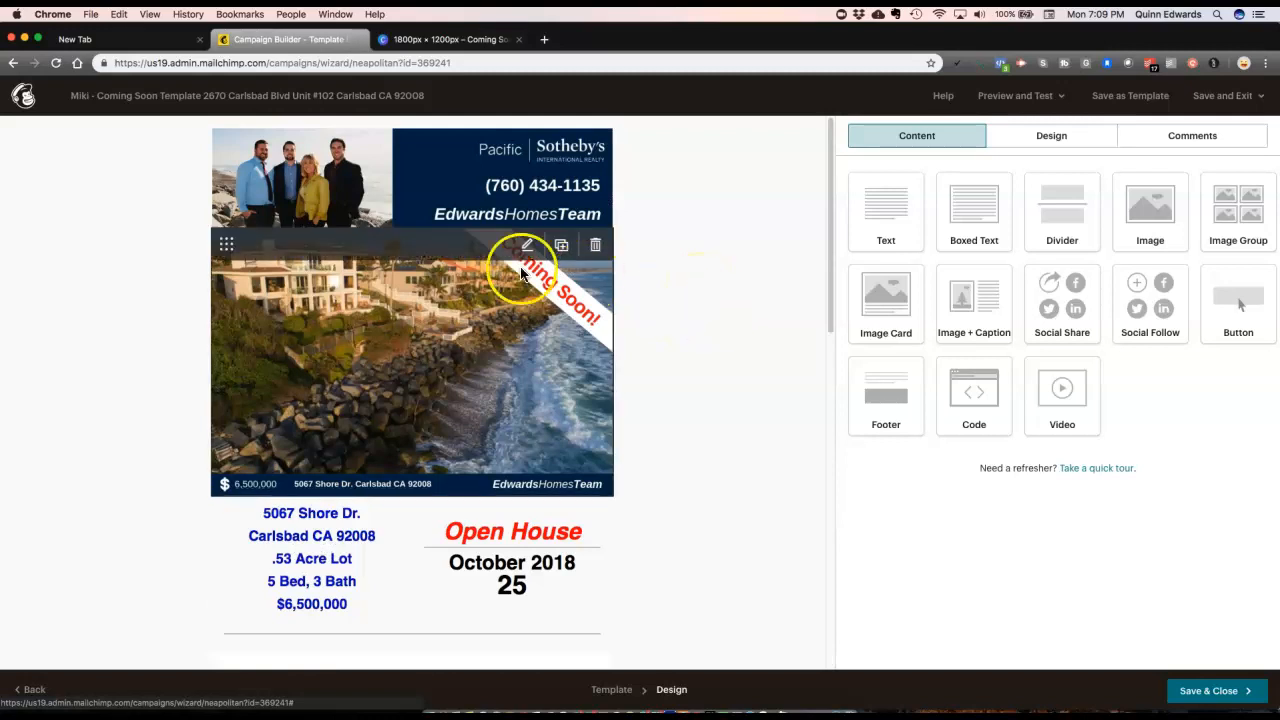
pyautogui.click(434, 337)
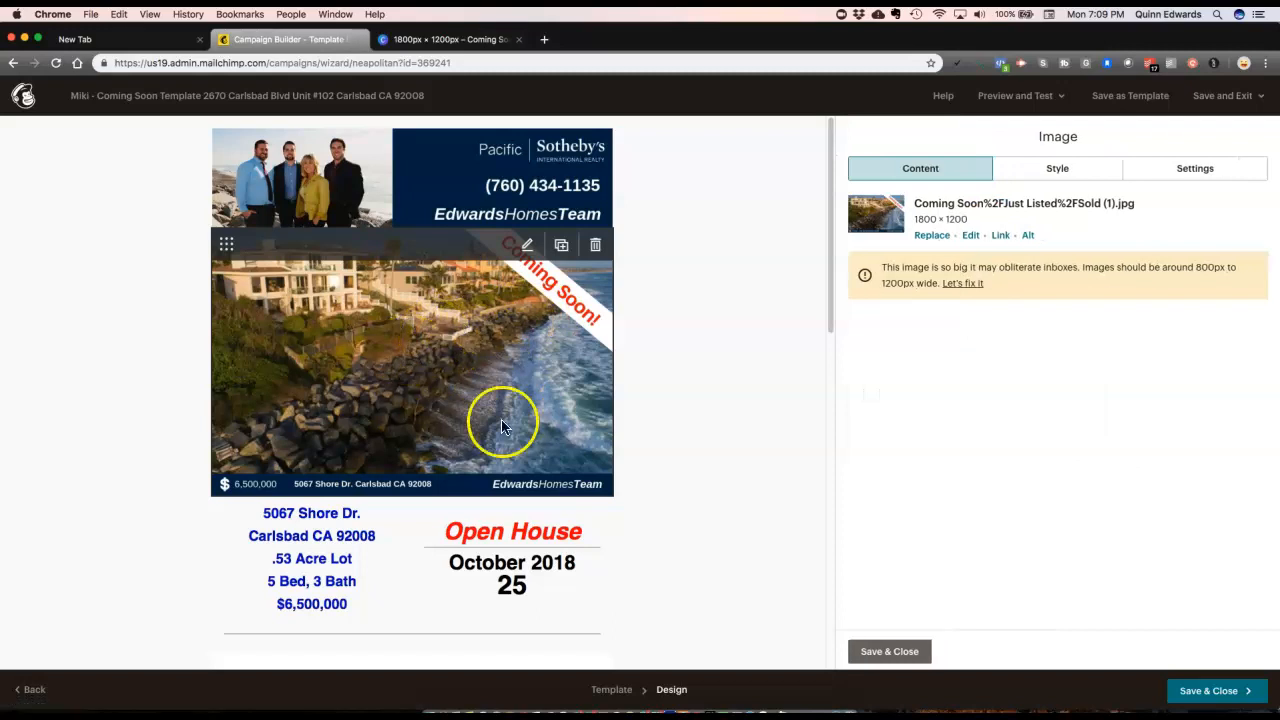
# Step: Upload Coming Soon (1).jpg, insert it as the header photo, and save the image block
pyautogui.click(930, 236)
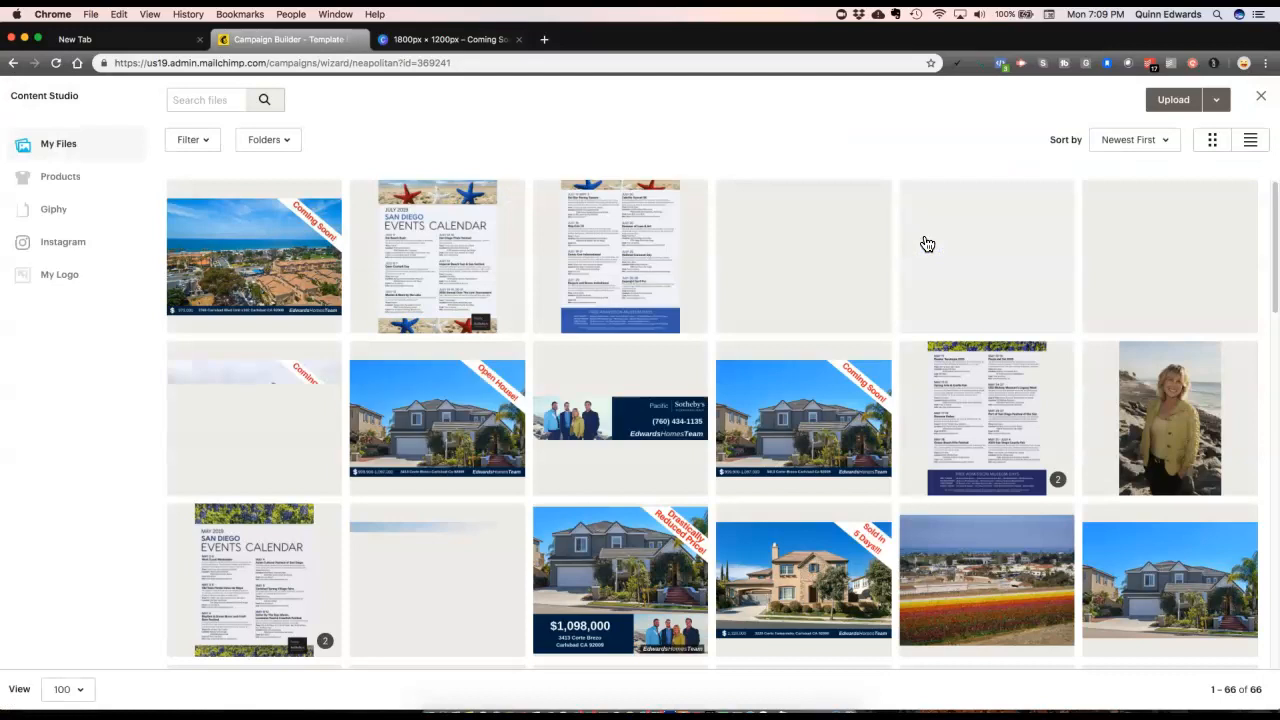
pyautogui.click(1163, 100)
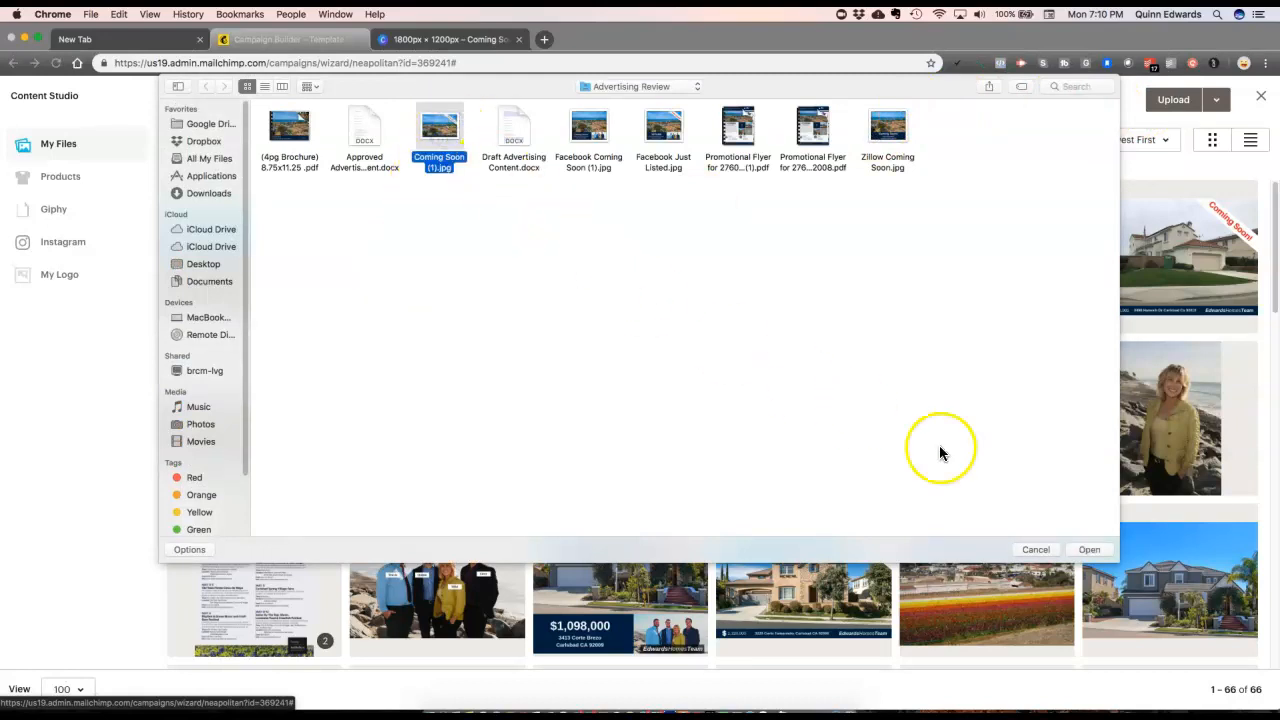
pyautogui.click(1094, 552)
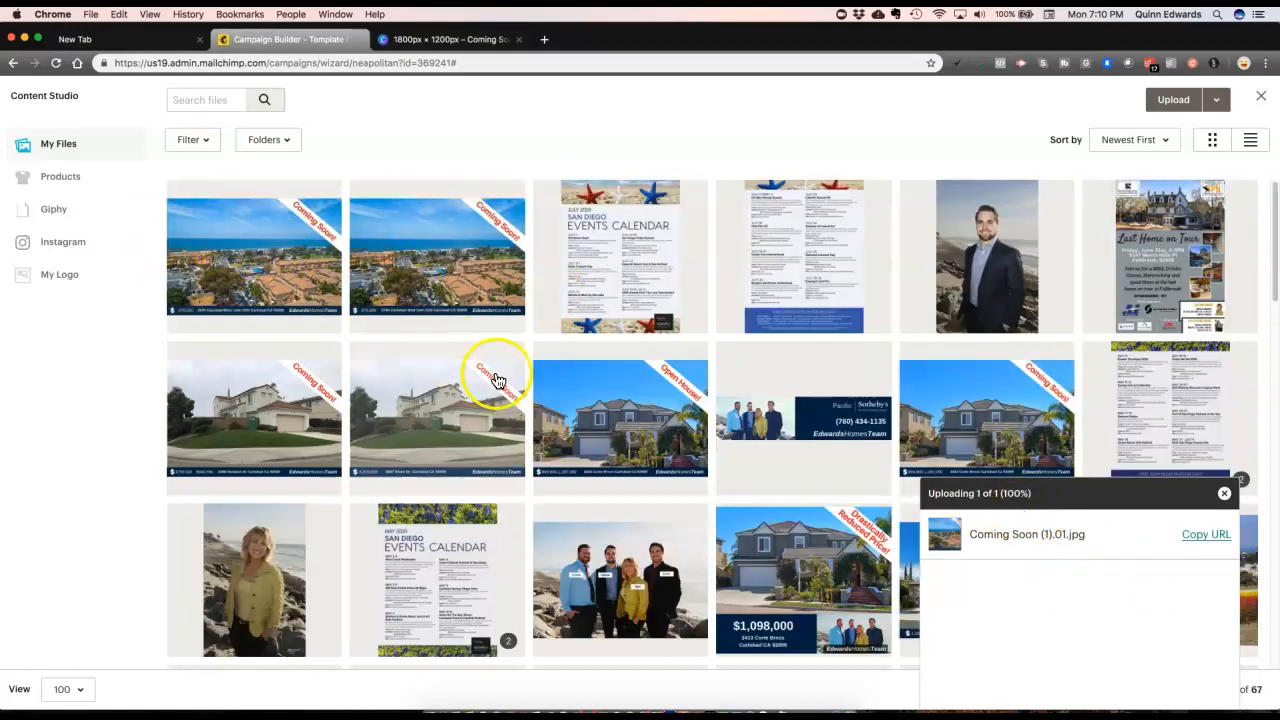
pyautogui.click(278, 248)
pyautogui.click(1204, 100)
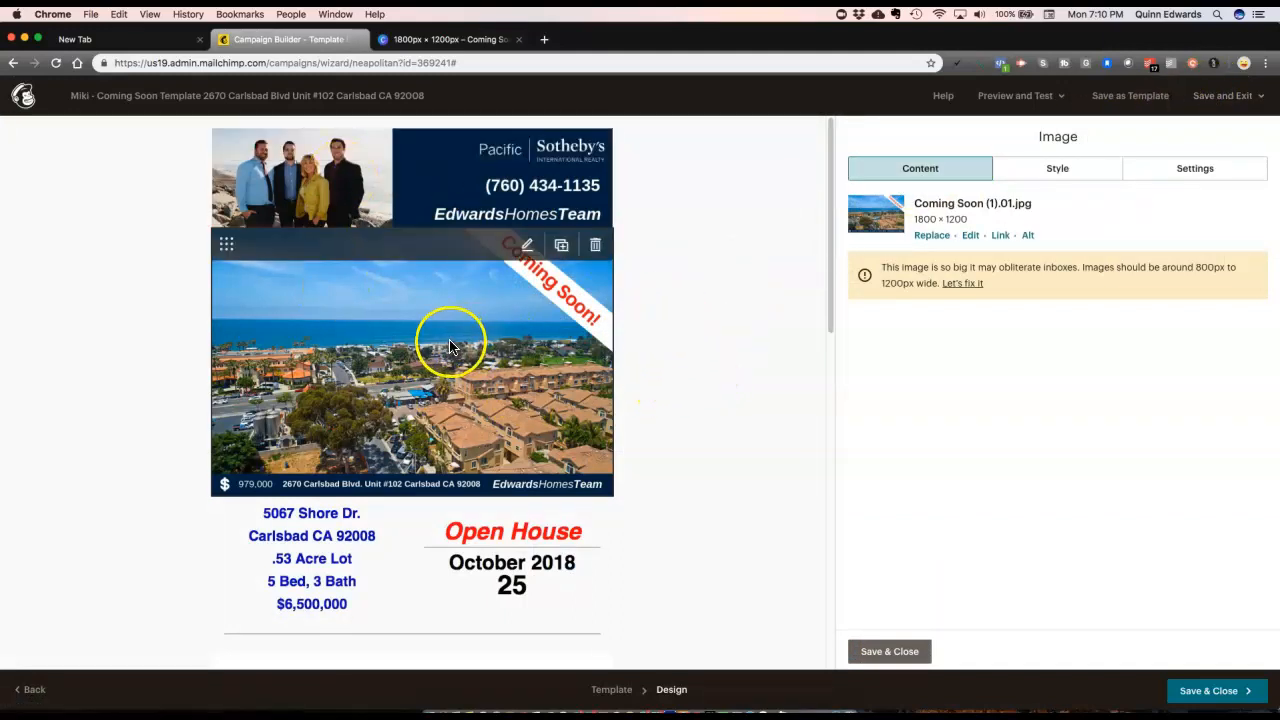
pyautogui.scroll(-1, 452, 342)
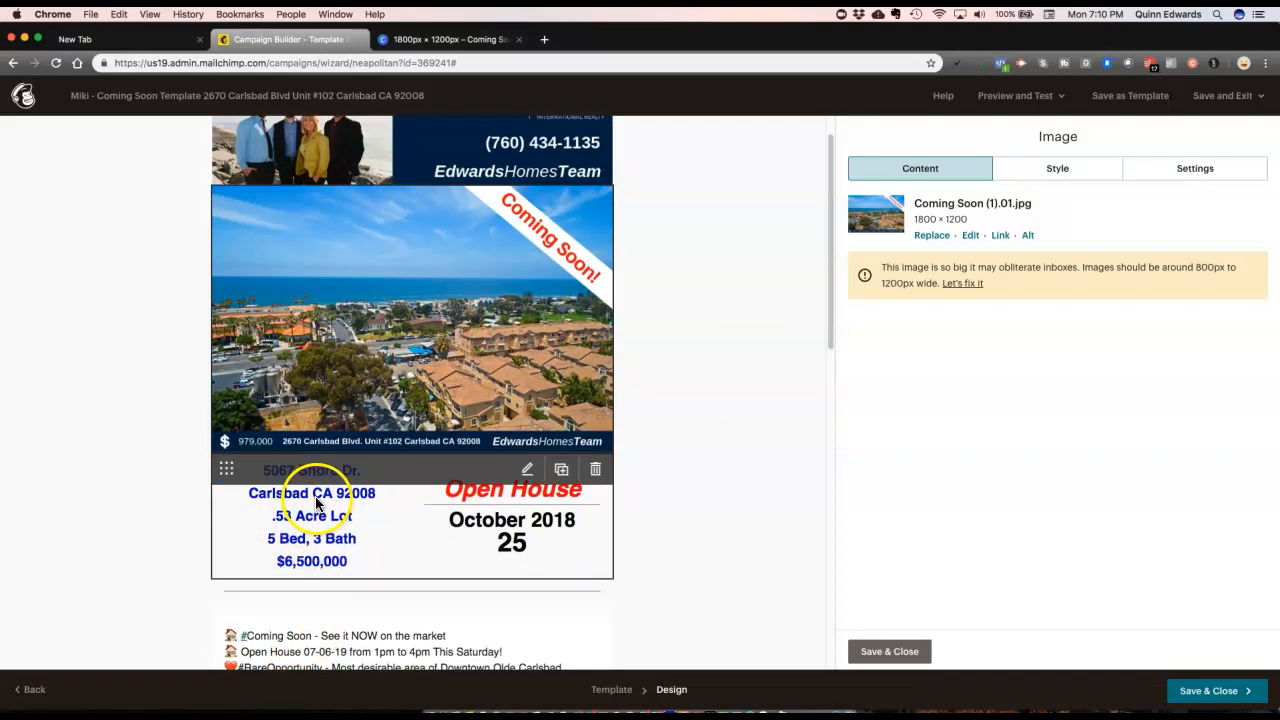
pyautogui.click(900, 655)
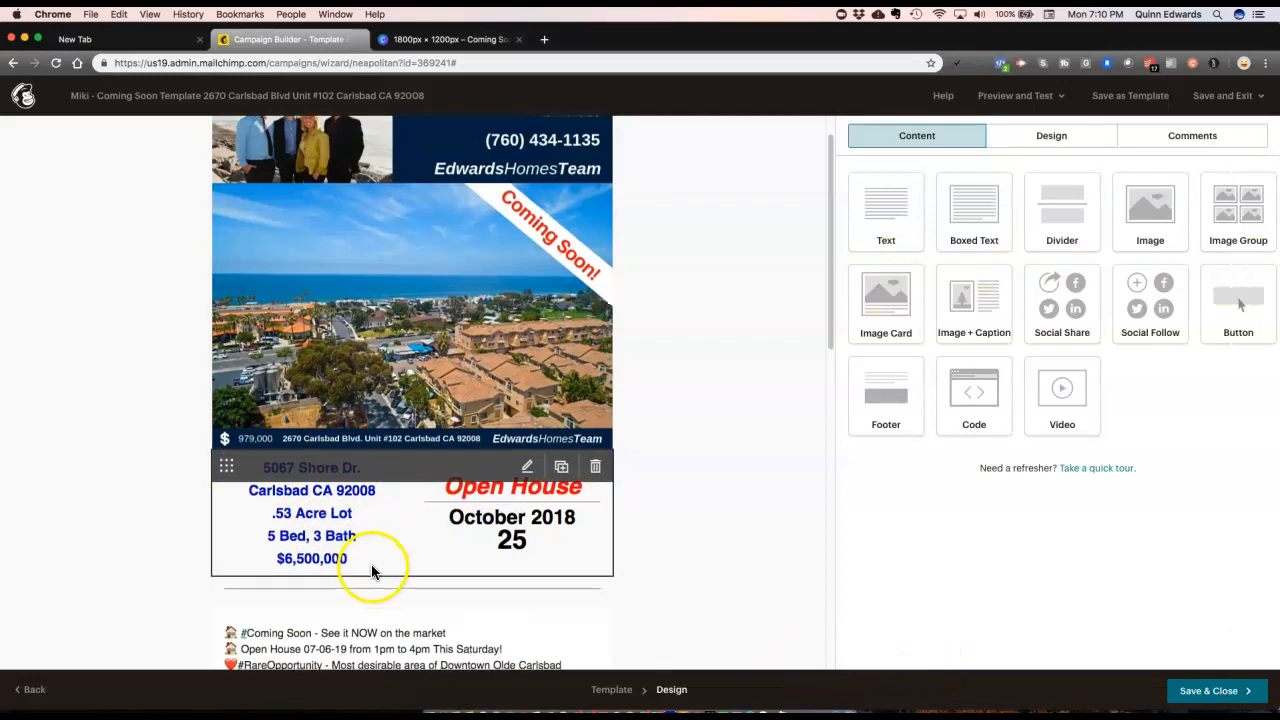
pyautogui.scroll(-3, 371, 564)
pyautogui.click(316, 360)
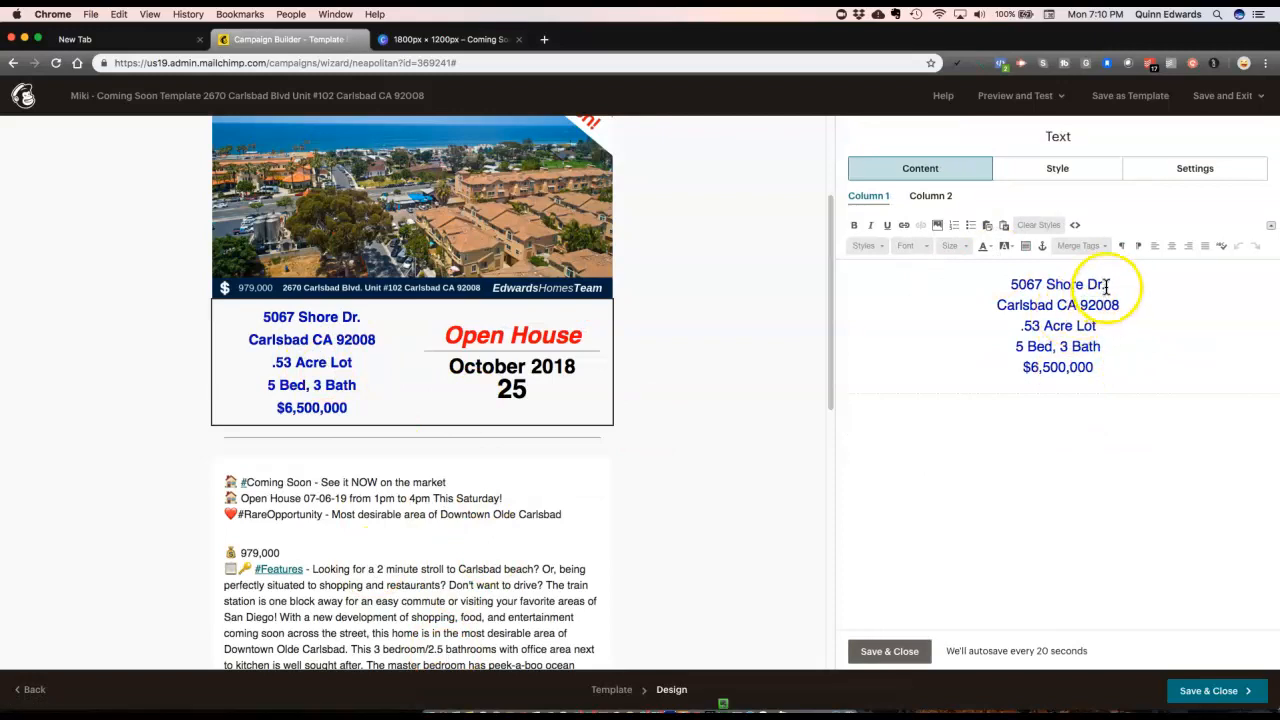
pyautogui.moveTo(1107, 287); pyautogui.dragTo(968, 287)
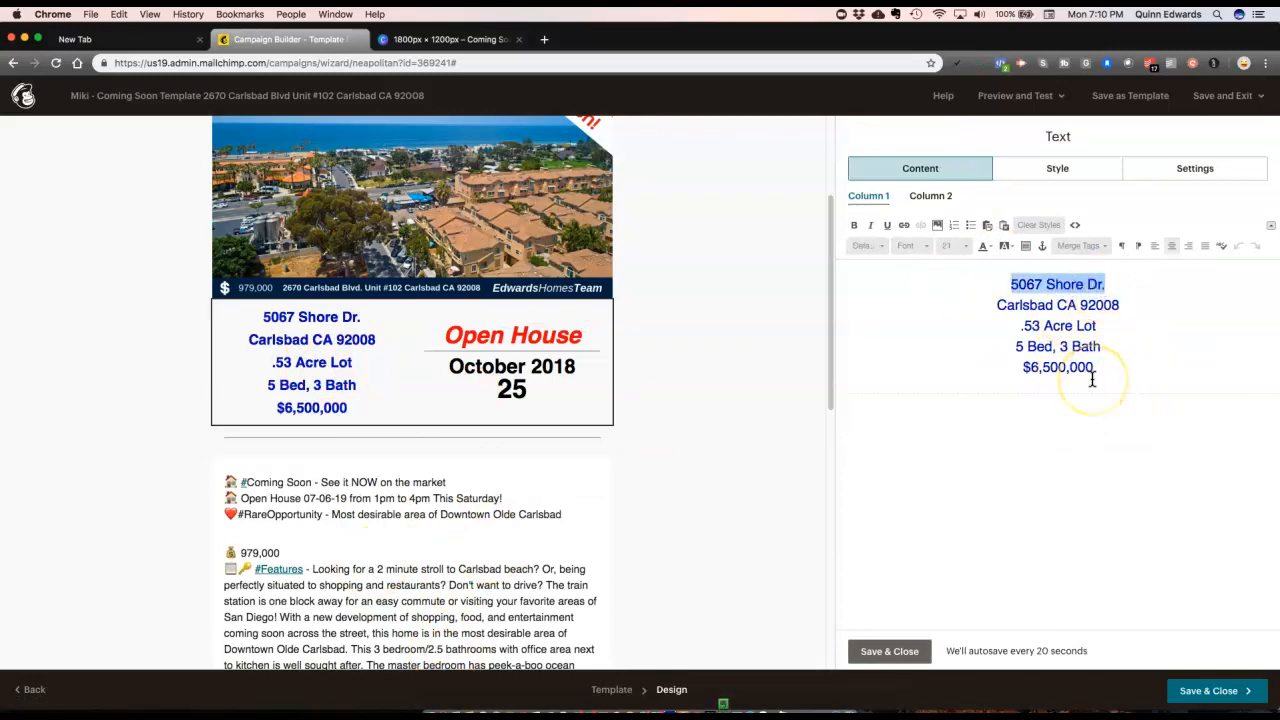
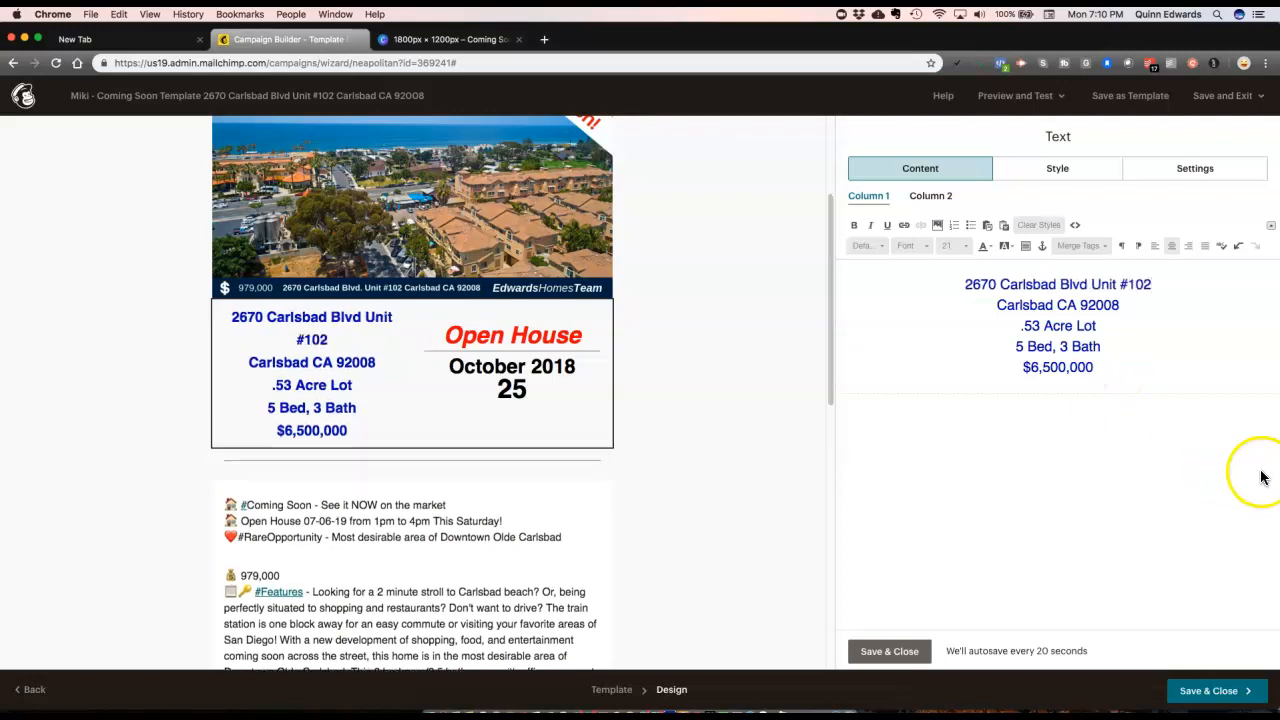
pyautogui.click(1097, 285)
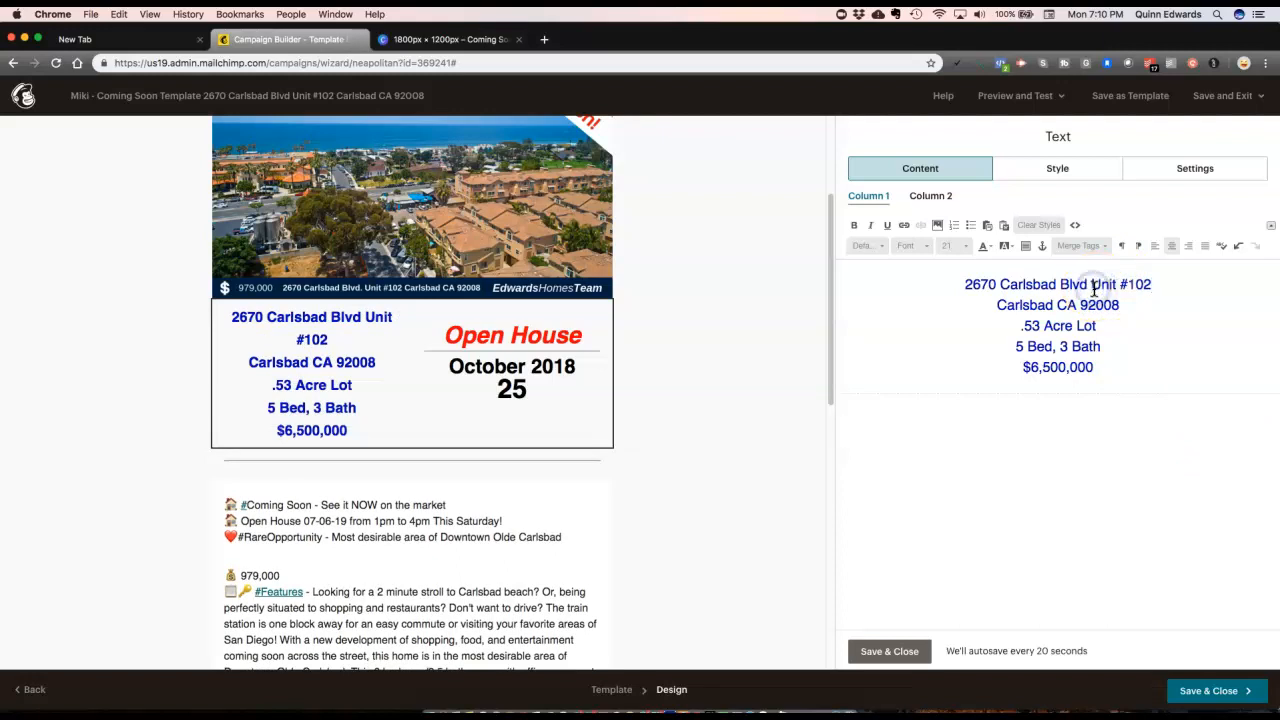
pyautogui.press('Return')
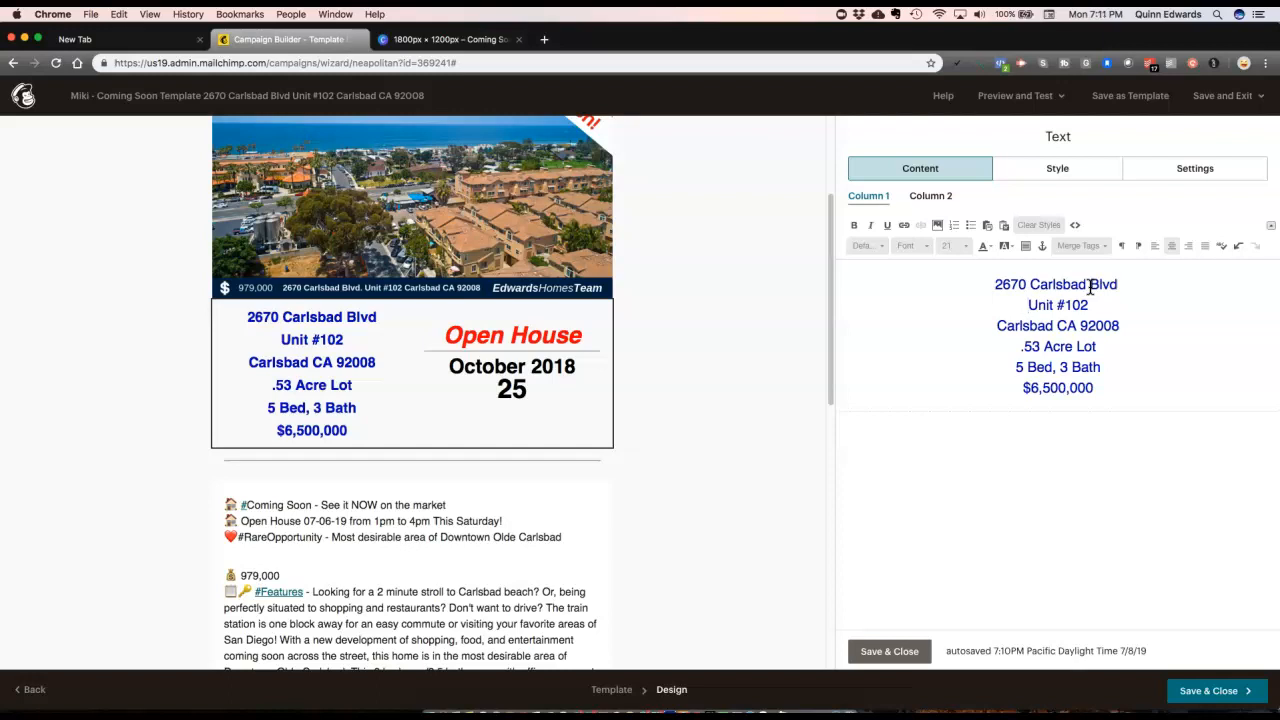
# Step: Delete the .53 Acre Lot line and update the bed and bath counts to 3 and 2.5
pyautogui.doubleClick(1090, 347)
pyautogui.moveTo(1090, 347); pyautogui.dragTo(1024, 347)
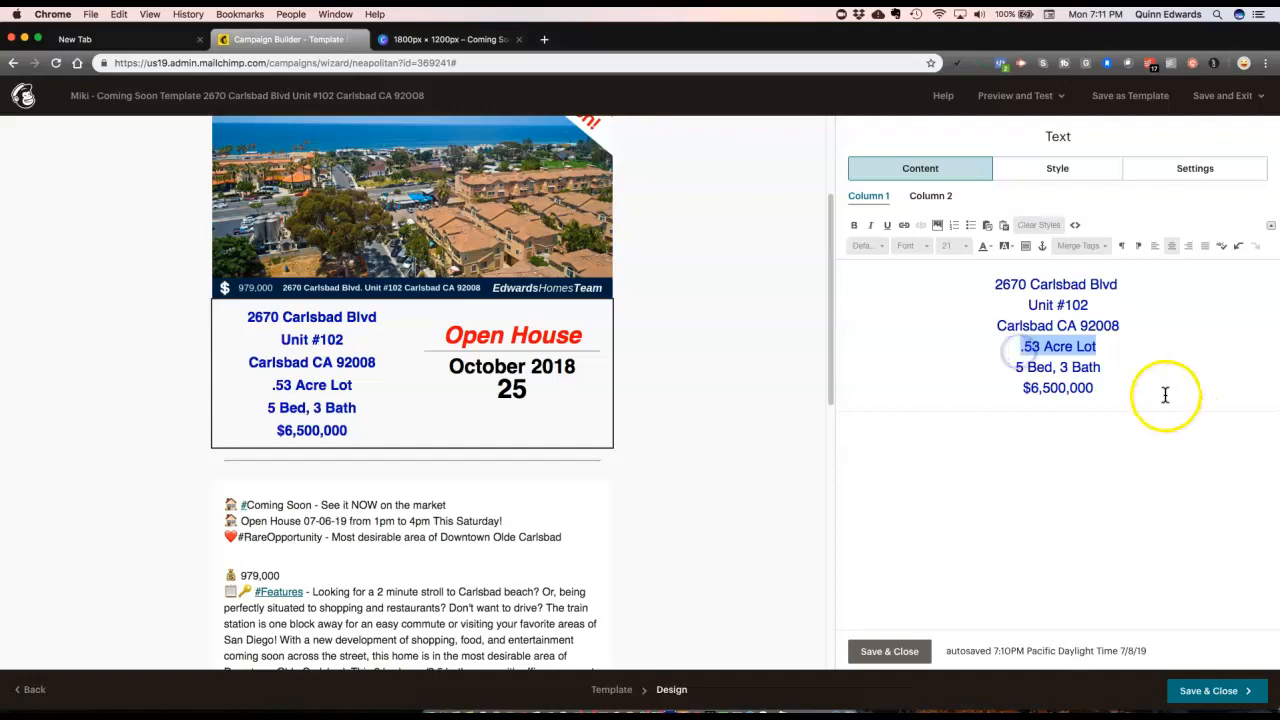
pyautogui.press('BackSpace')
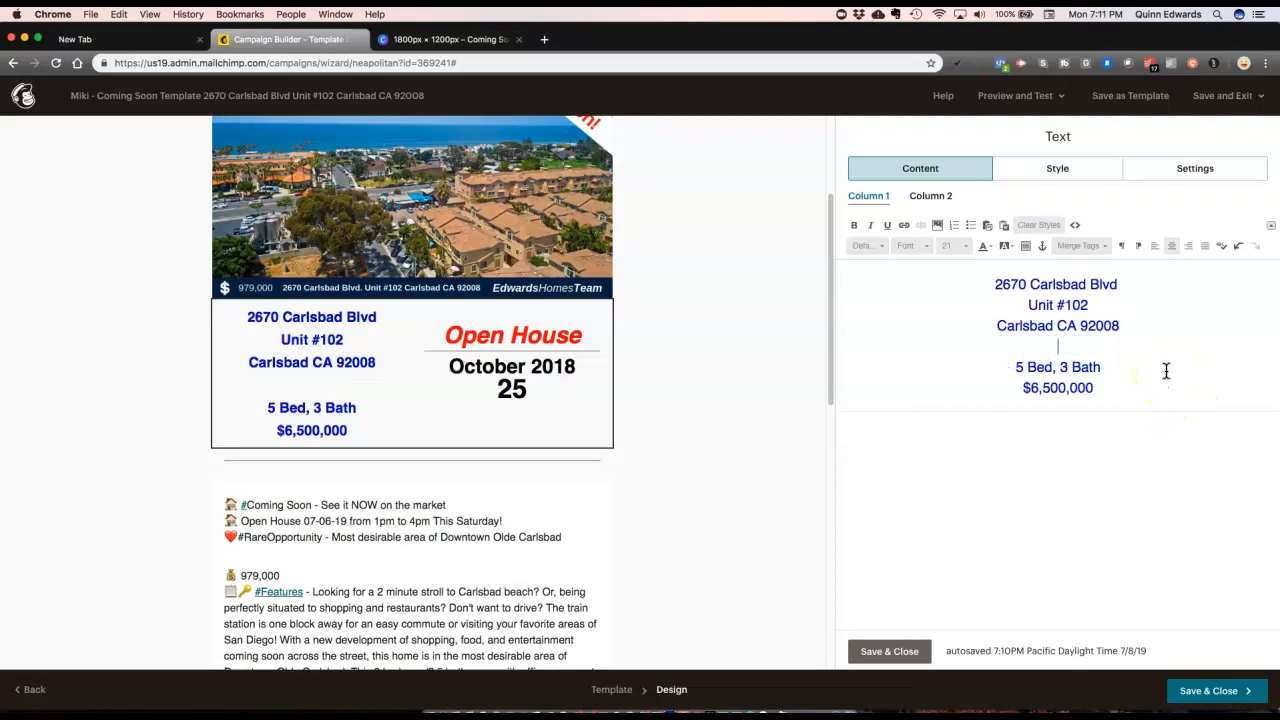
pyautogui.press('BackSpace')
pyautogui.click(1163, 368)
pyautogui.click(1098, 346)
pyautogui.click(1018, 346)
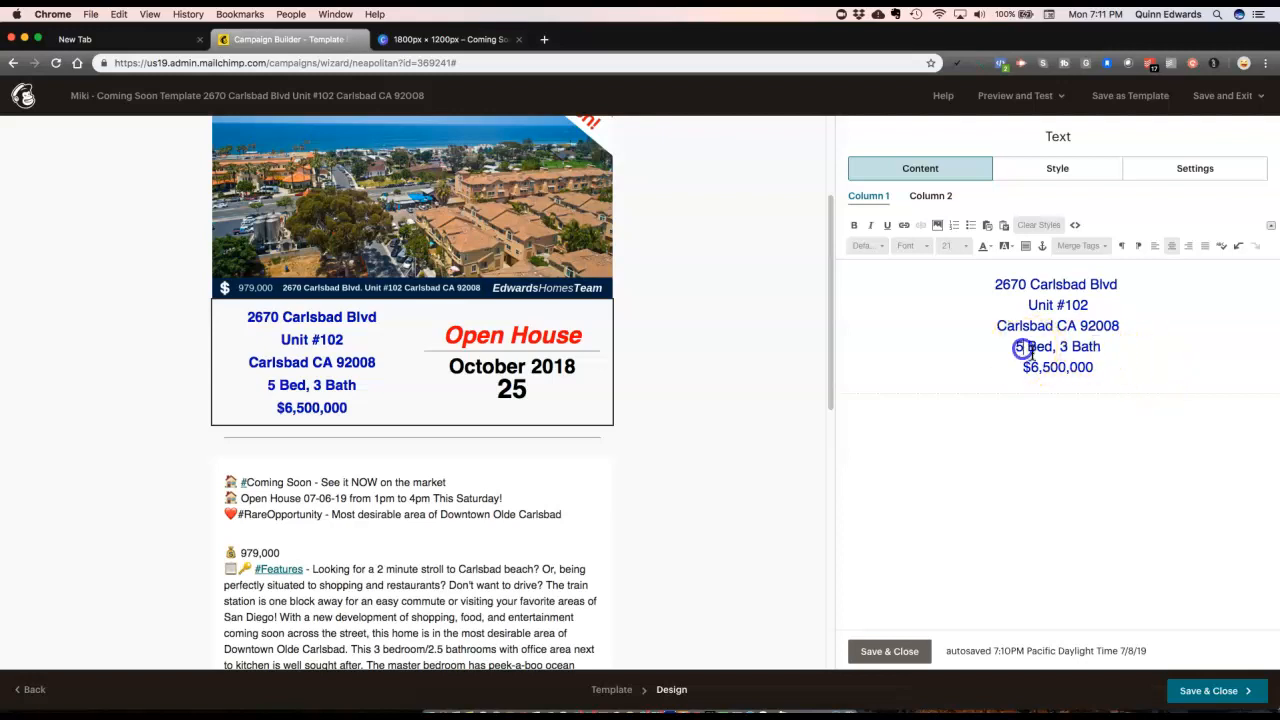
pyautogui.press('BackSpace')
pyautogui.click(1073, 346)
pyautogui.press('BackSpace')
pyautogui.write('2.5')
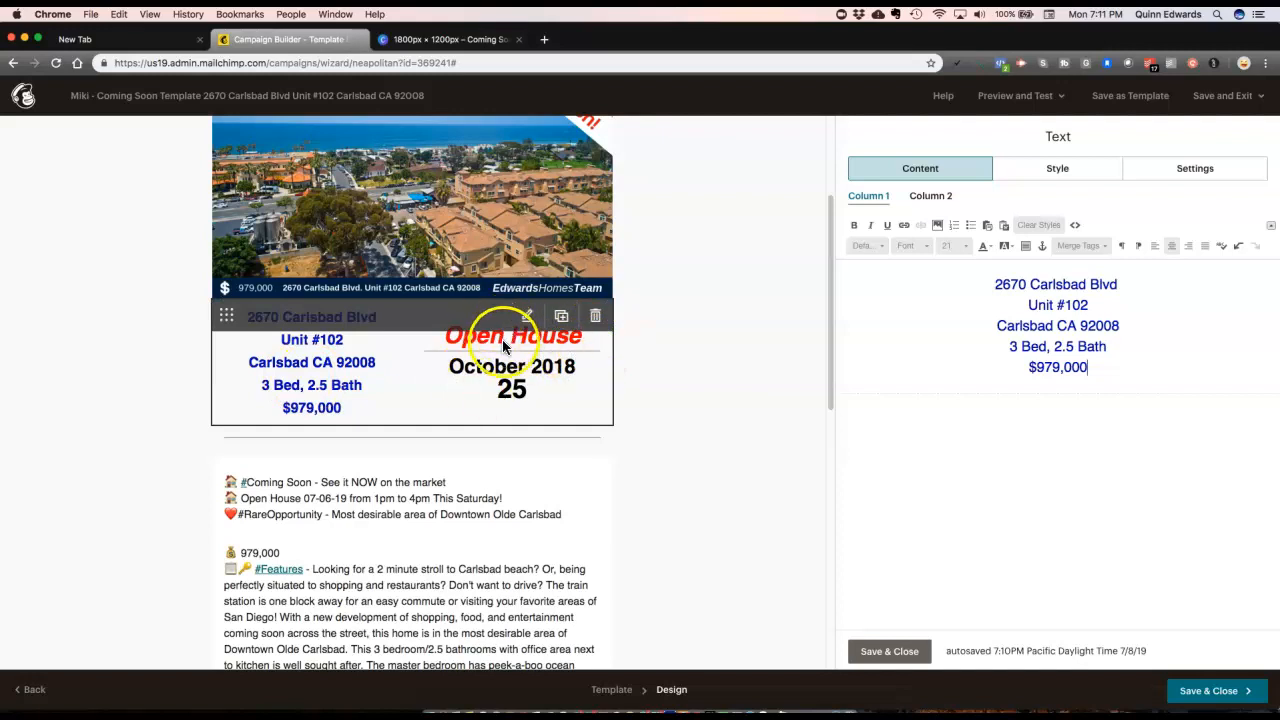
# Step: In the Open House column, change the date from October 25, 2018 to July 19, 2019
pyautogui.click(930, 196)
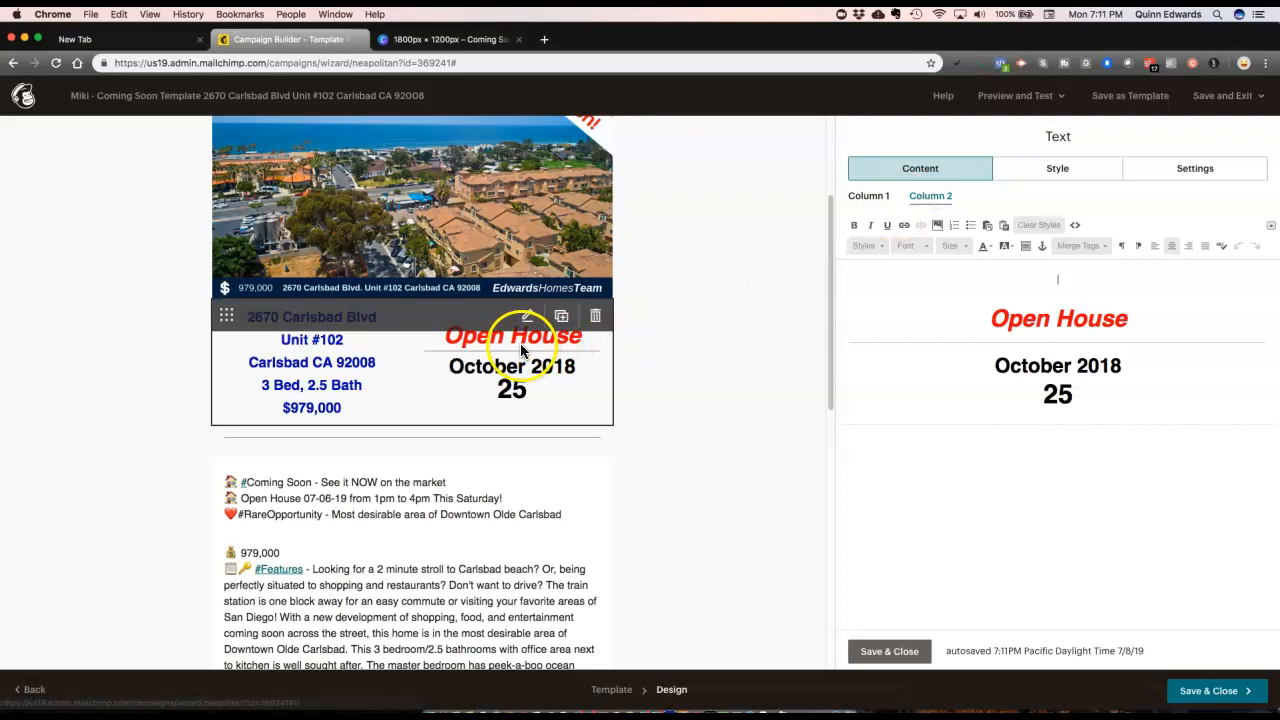
pyautogui.click(1108, 362)
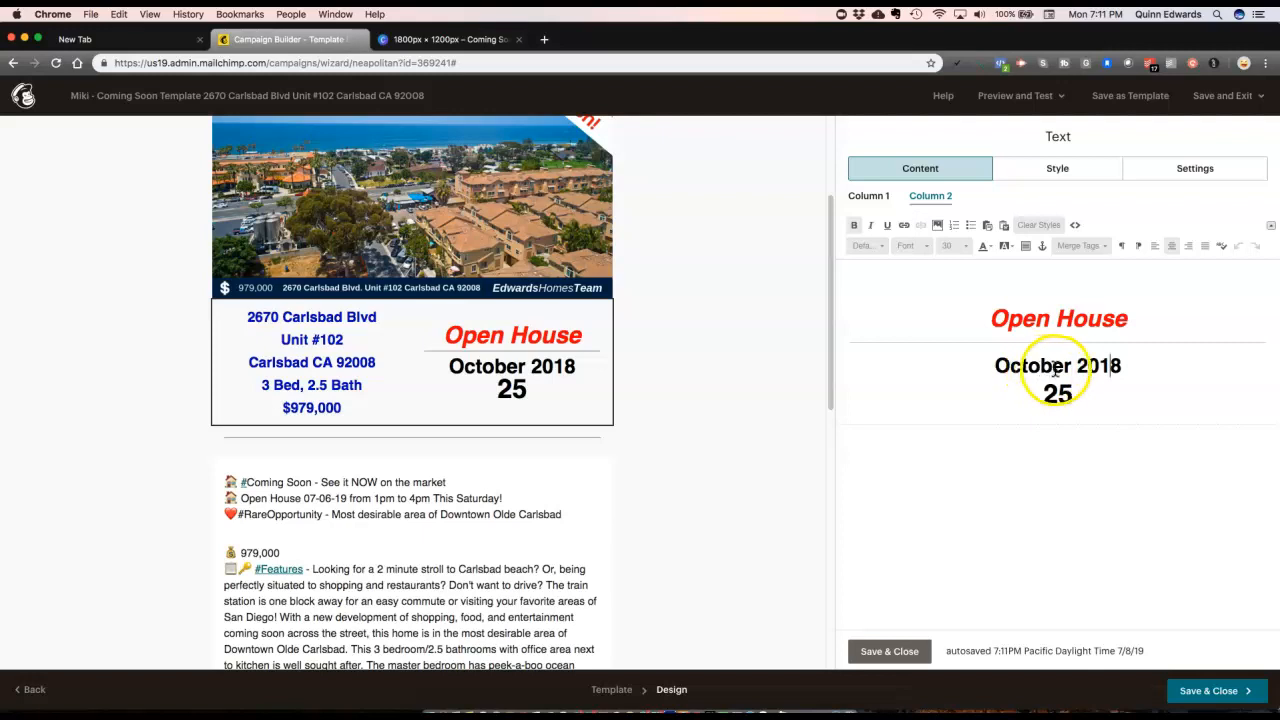
pyautogui.press('BackSpace')
pyautogui.press('BackSpace')
pyautogui.press('BackSpace')
pyautogui.press('BackSpace')
pyautogui.press('BackSpace')
pyautogui.press('BackSpace')
pyautogui.press('BackSpace')
pyautogui.write('July')
pyautogui.press('BackSpace')
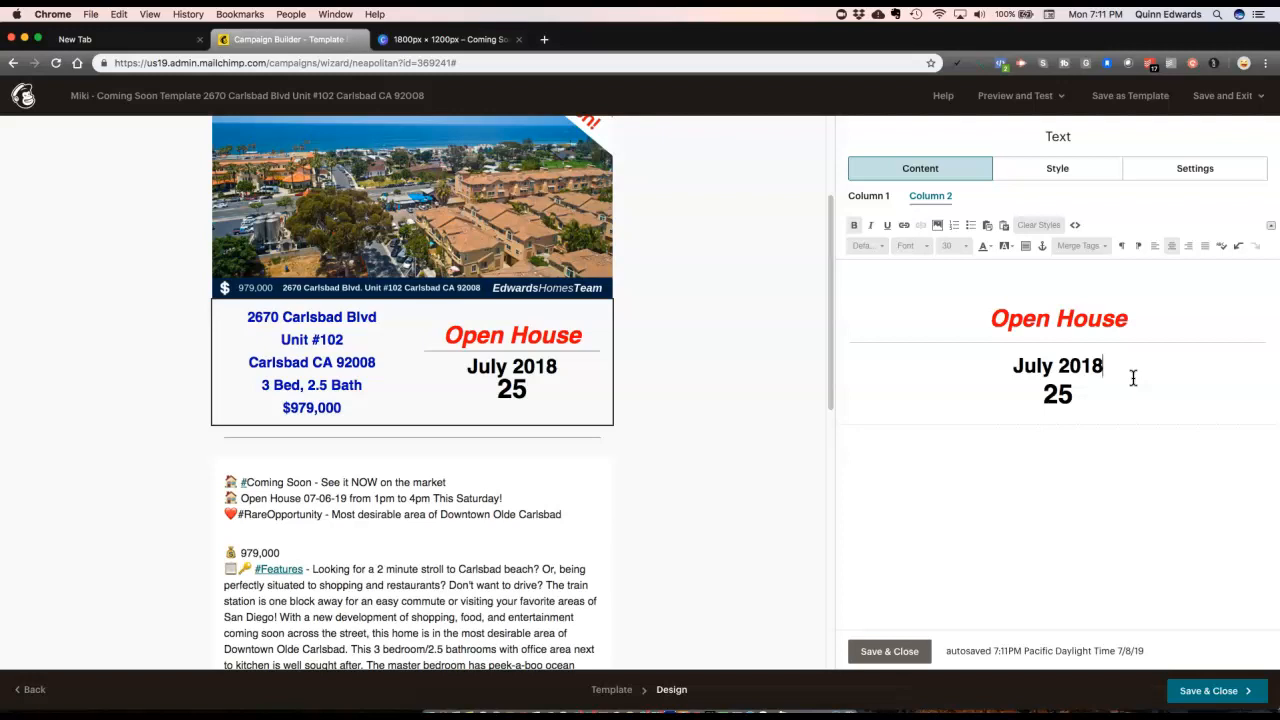
pyautogui.click(1119, 372)
pyautogui.press('BackSpace')
pyautogui.write('9')
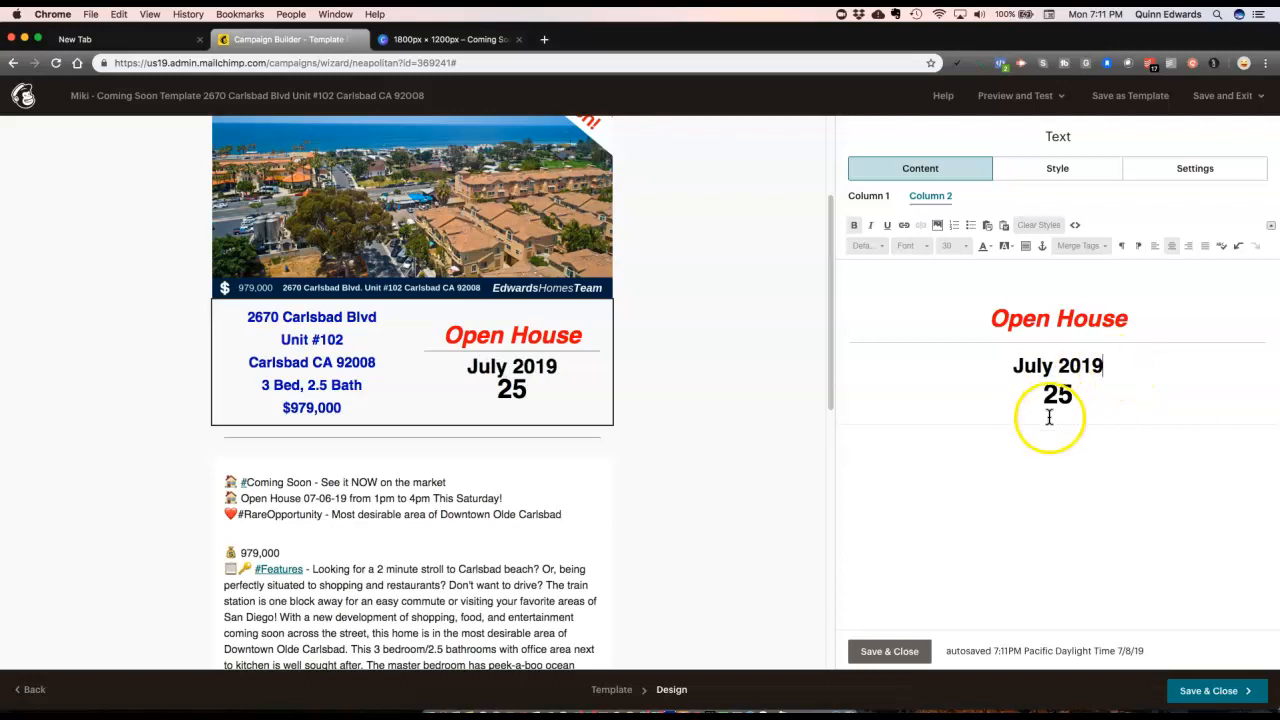
pyautogui.click(1075, 393)
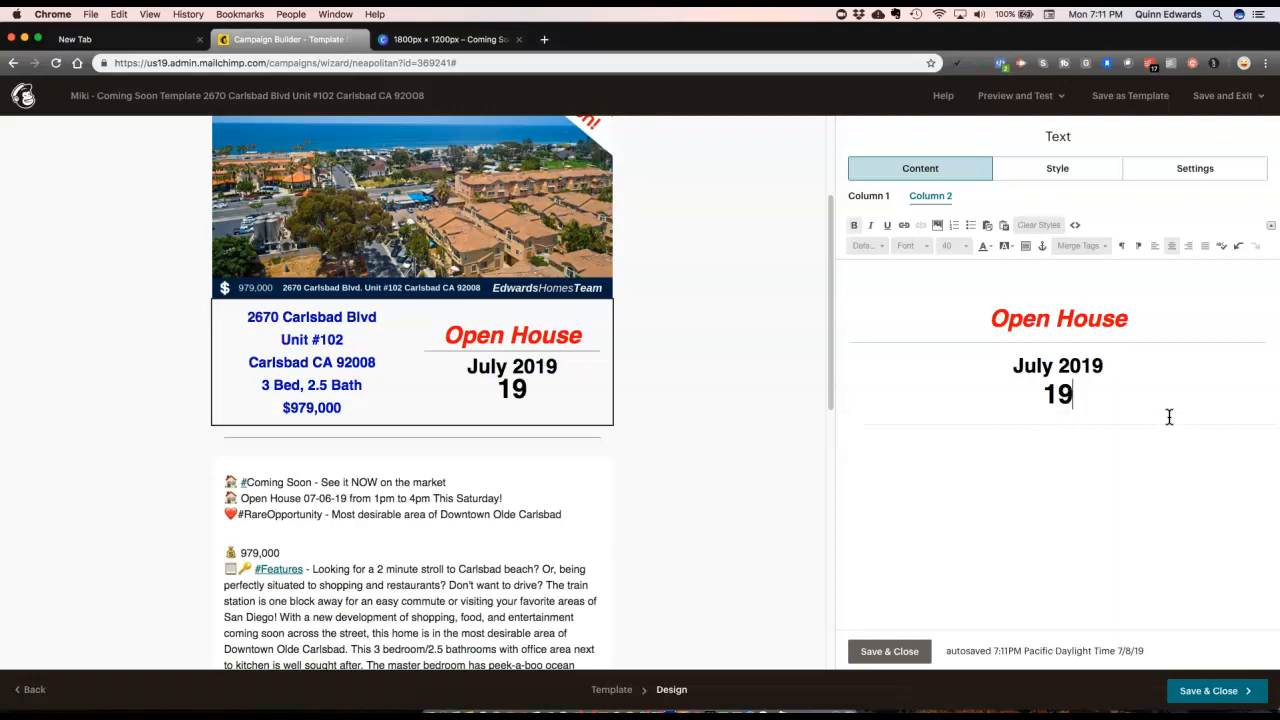
# Step: Save and close the Open House text block, then check the updated email
pyautogui.click(900, 651)
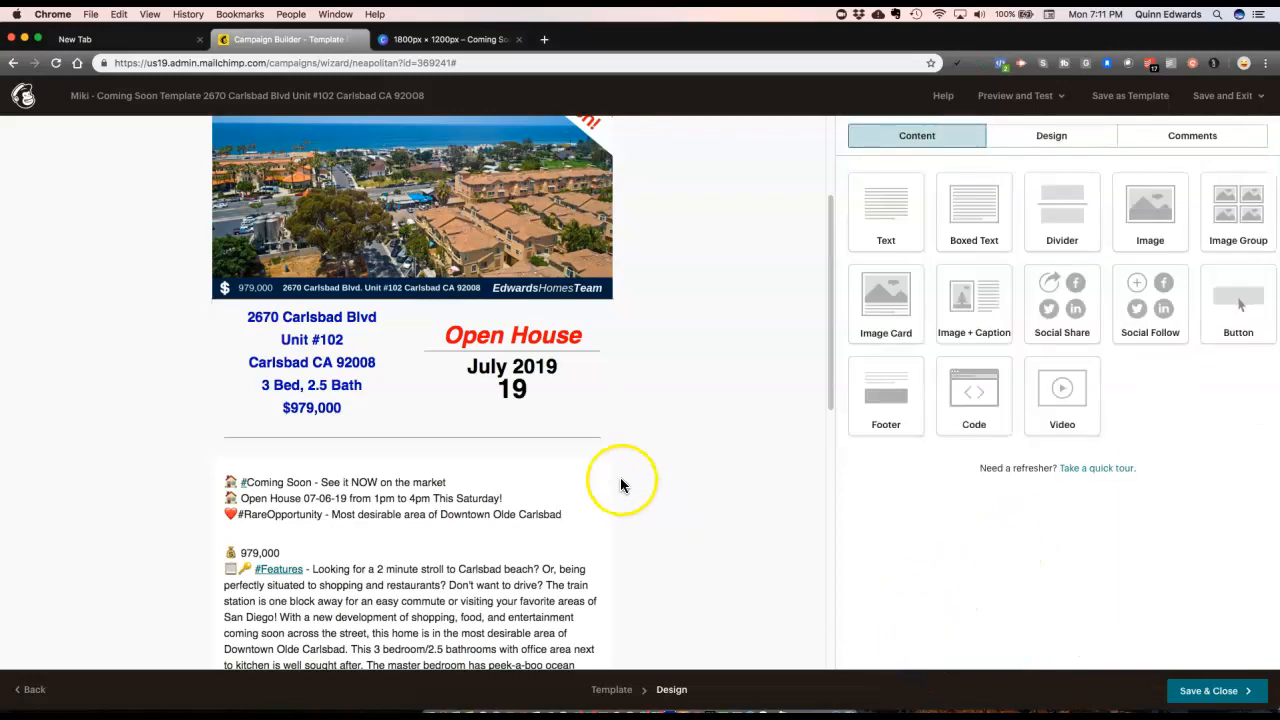
pyautogui.scroll(-3, 615, 472)
pyautogui.scroll(-4, 606, 470)
pyautogui.scroll(2, 548, 431)
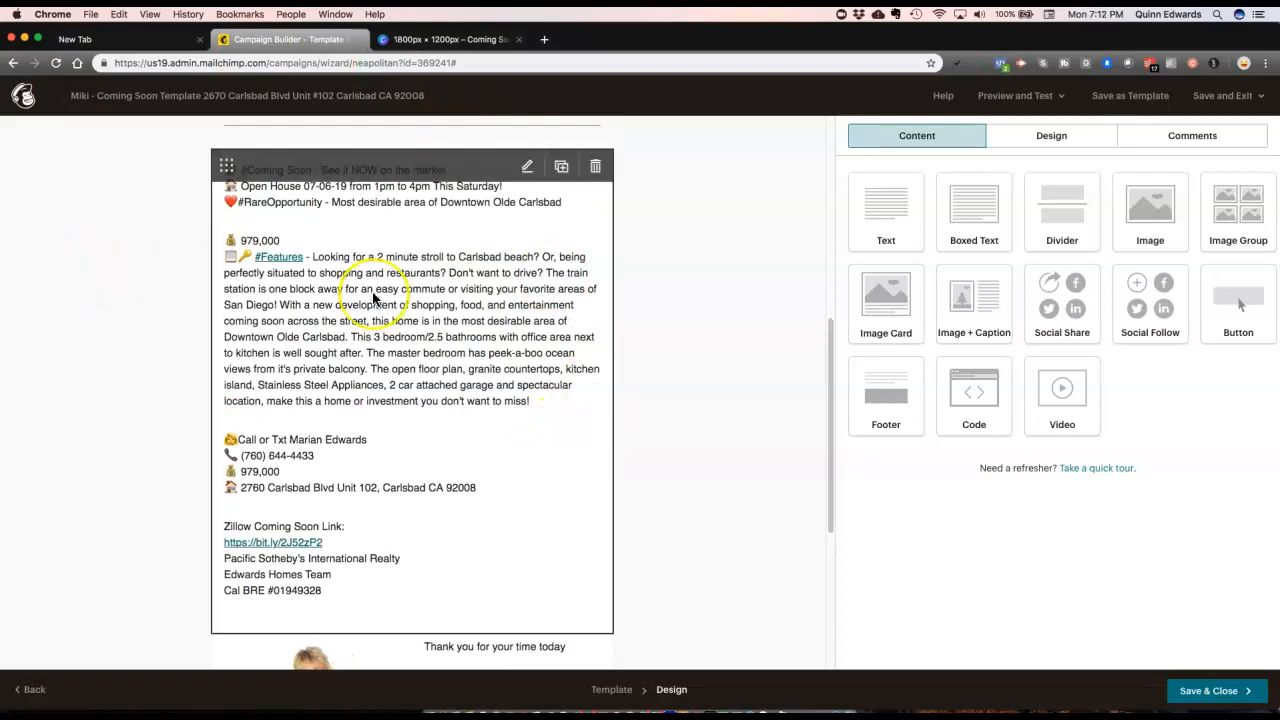
pyautogui.click(697, 202)
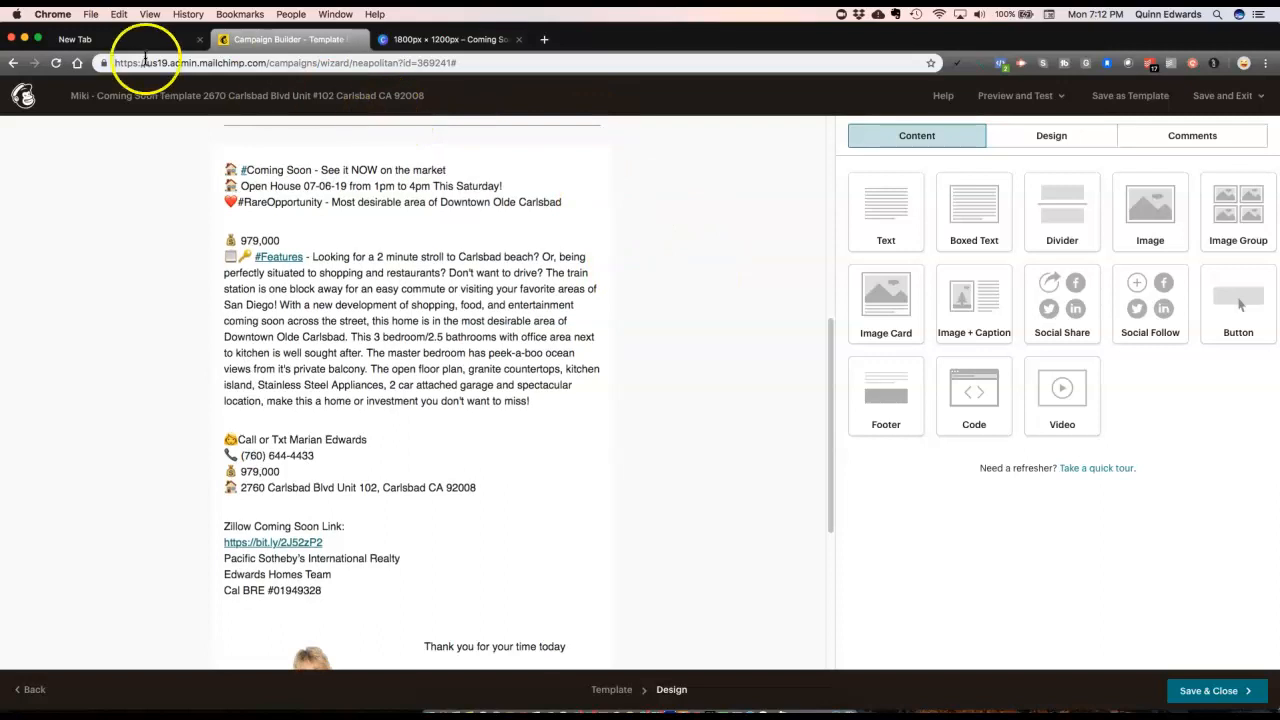
pyautogui.click(544, 39)
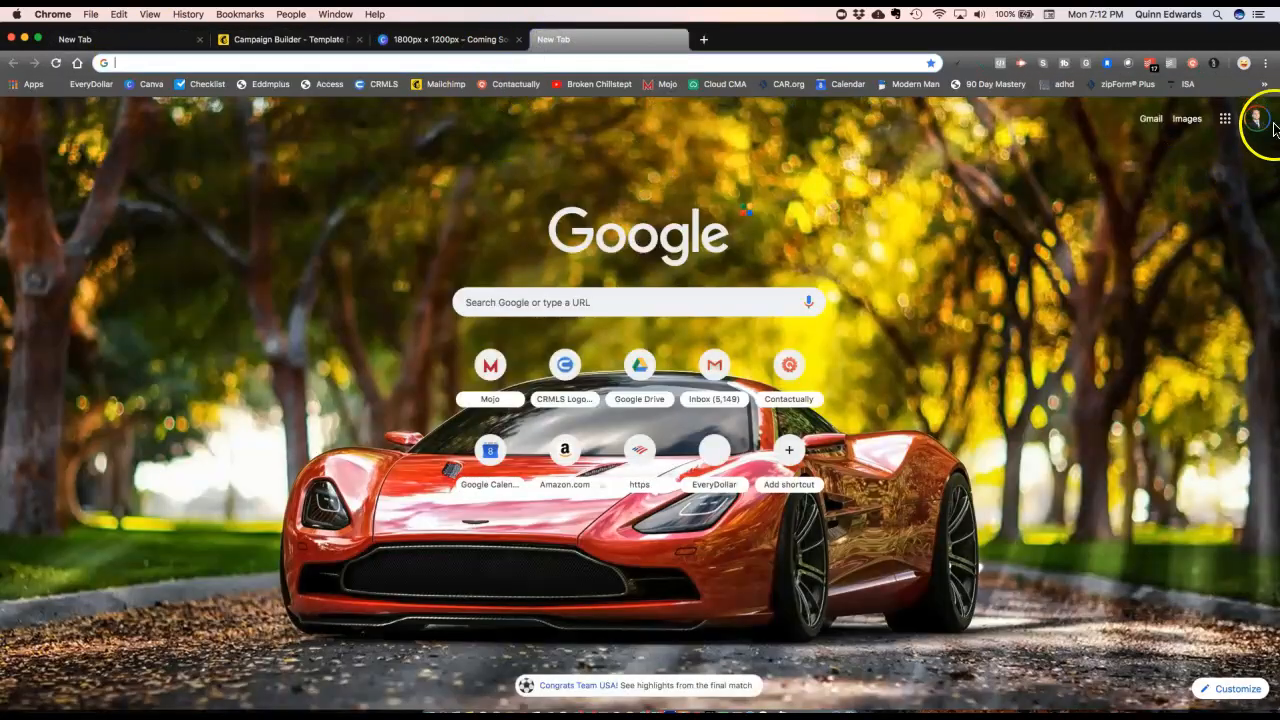
# Step: Open Google Drive and go into ~EHT Squad > ~Clients > ~Active Listings
pyautogui.click(1224, 121)
pyautogui.click(1225, 188)
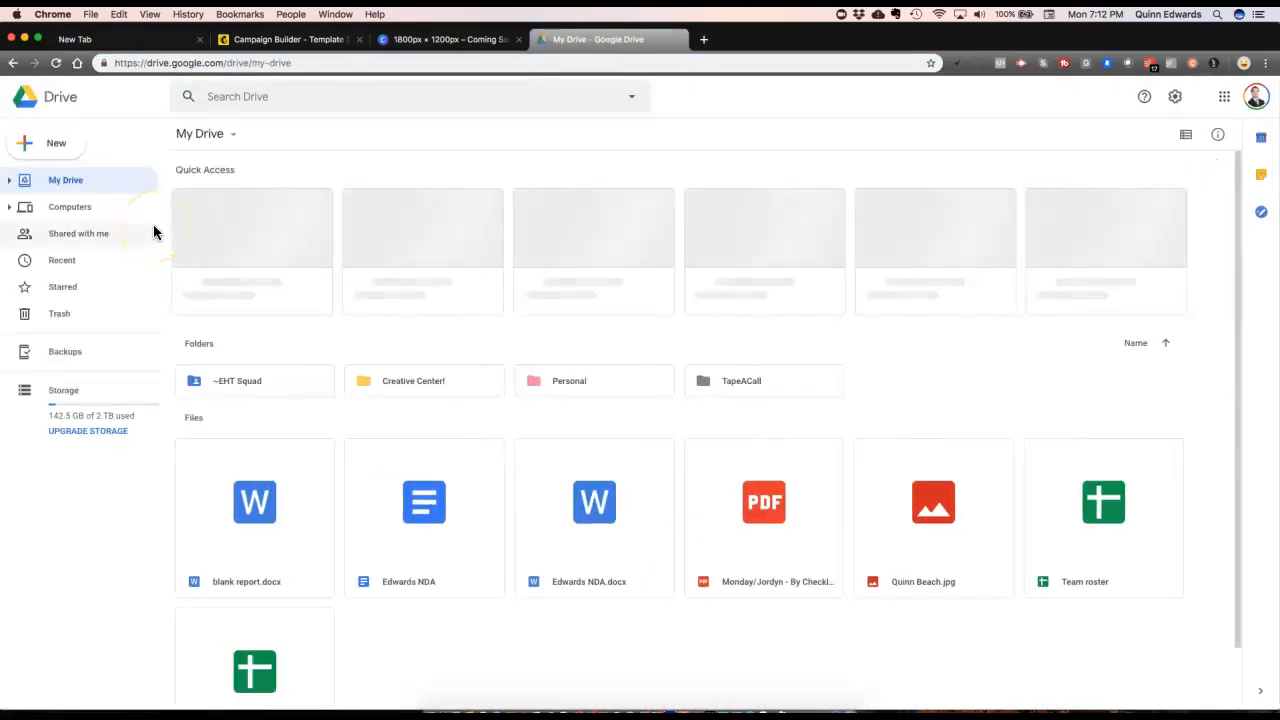
pyautogui.doubleClick(257, 378)
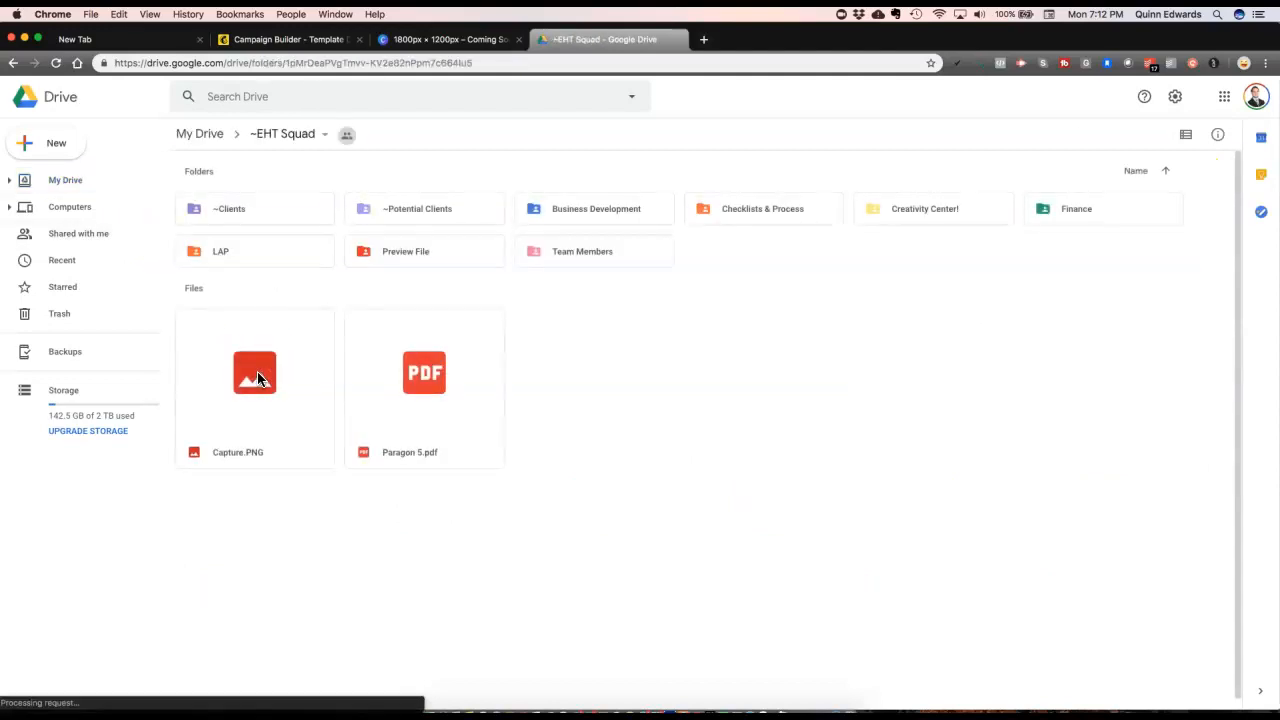
pyautogui.click(295, 212)
pyautogui.doubleClick(295, 212)
pyautogui.click(413, 212)
pyautogui.doubleClick(413, 212)
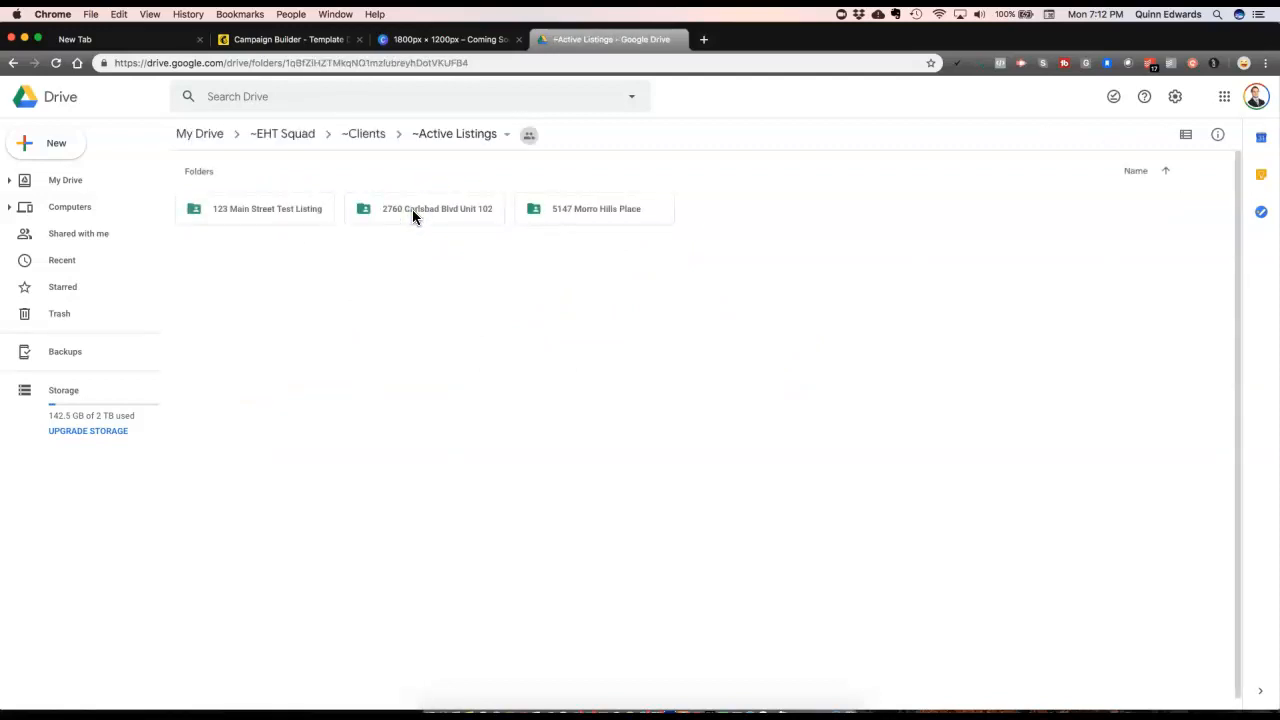
pyautogui.doubleClick(412, 209)
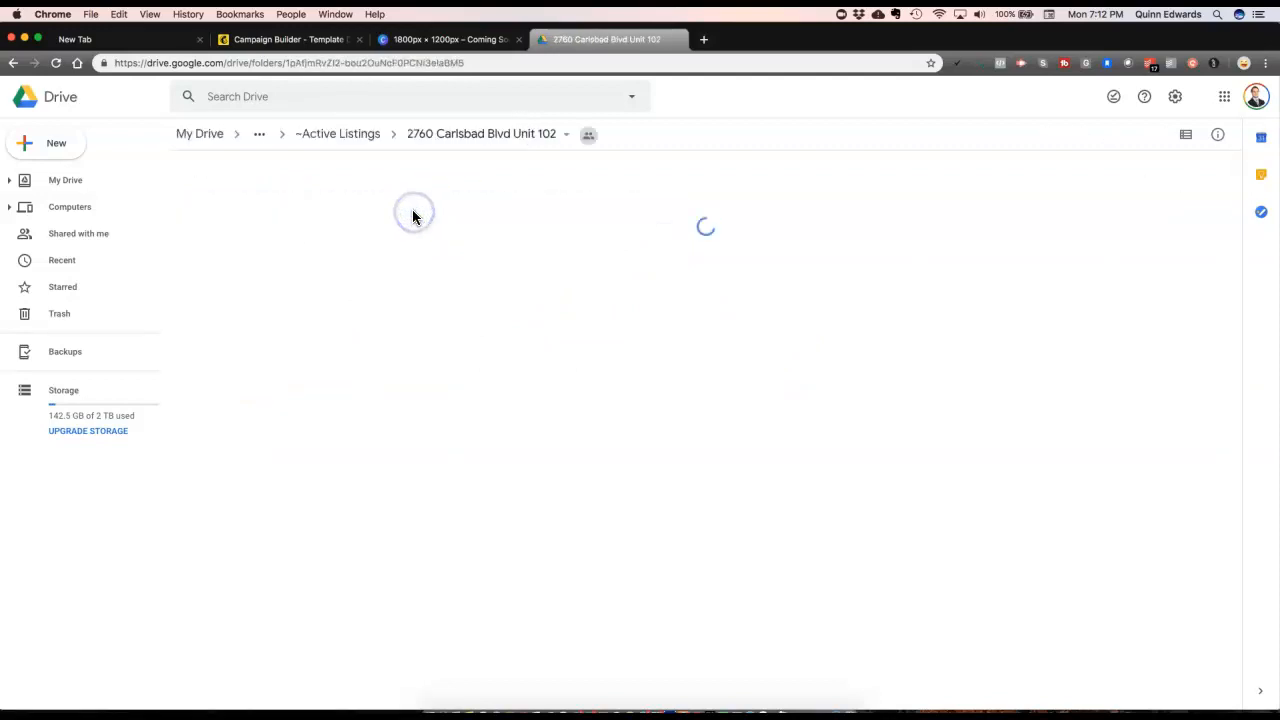
pyautogui.doubleClick(289, 214)
pyautogui.doubleClick(1094, 209)
pyautogui.doubleClick(249, 208)
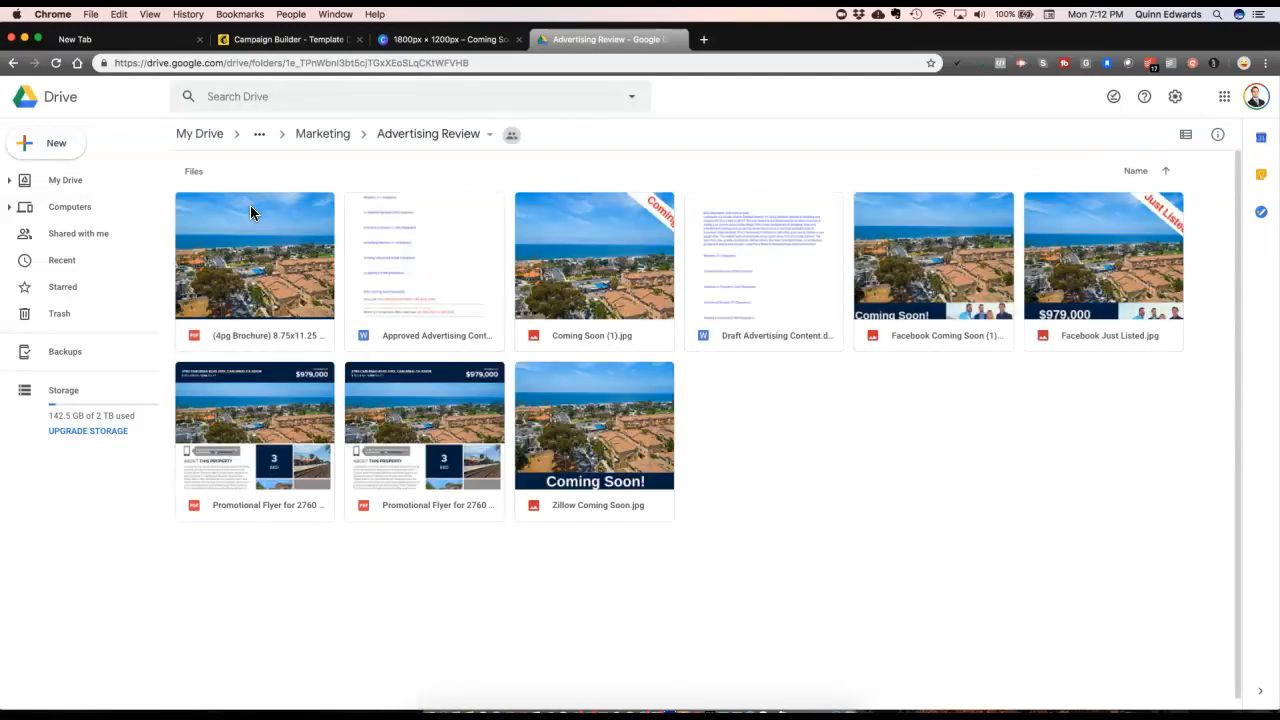
pyautogui.doubleClick(789, 277)
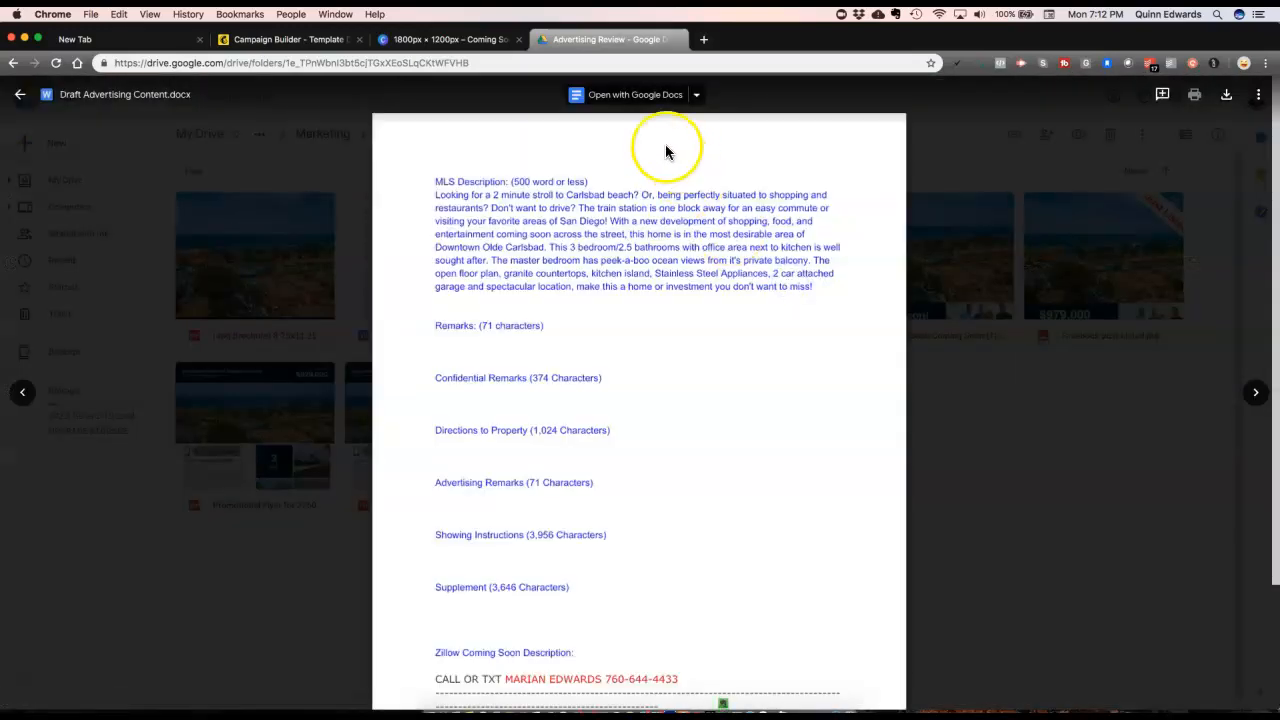
# Step: Open the draft in Google Docs and look over its Coming Soon sections
pyautogui.click(570, 97)
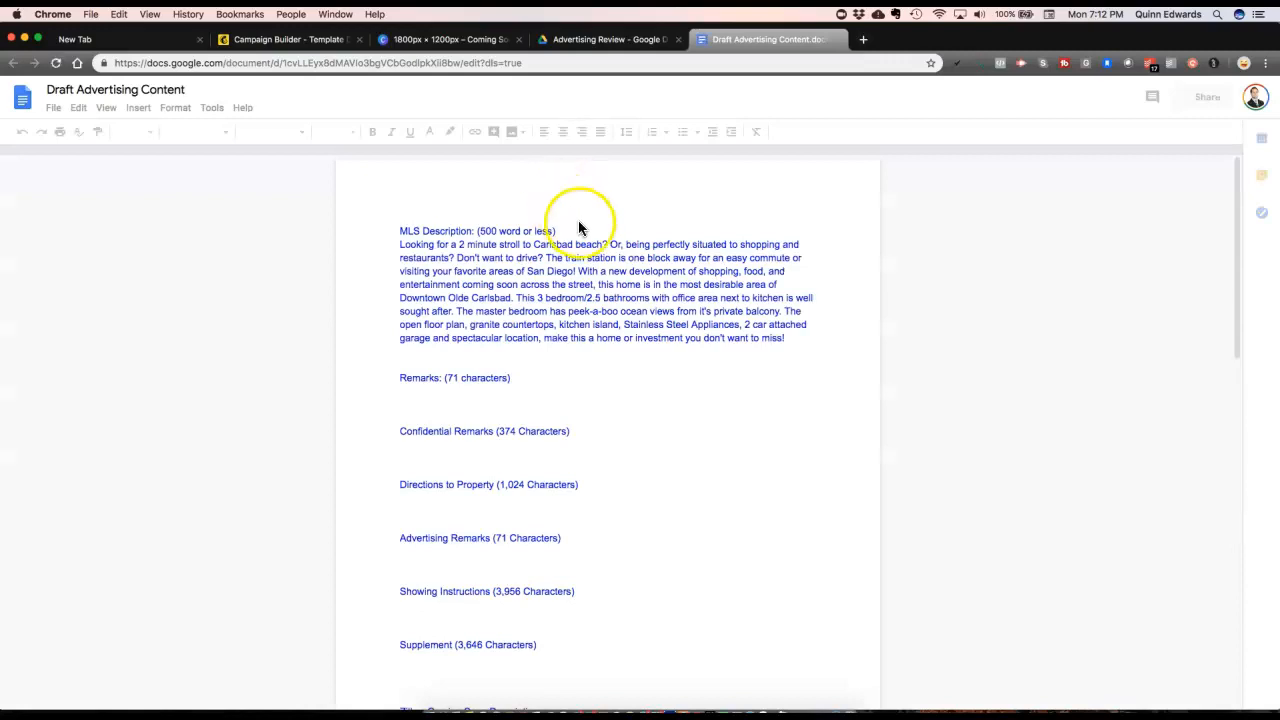
pyautogui.scroll(-15, 690, 400)
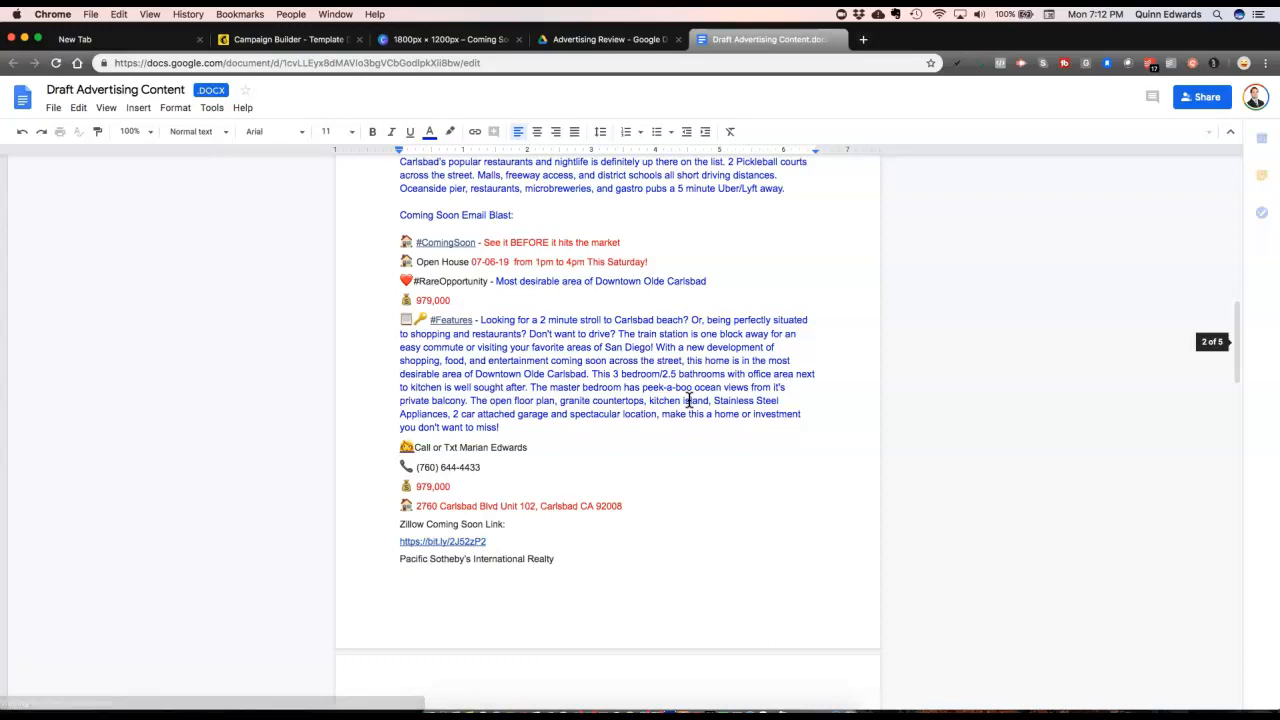
pyautogui.scroll(-8, 689, 400)
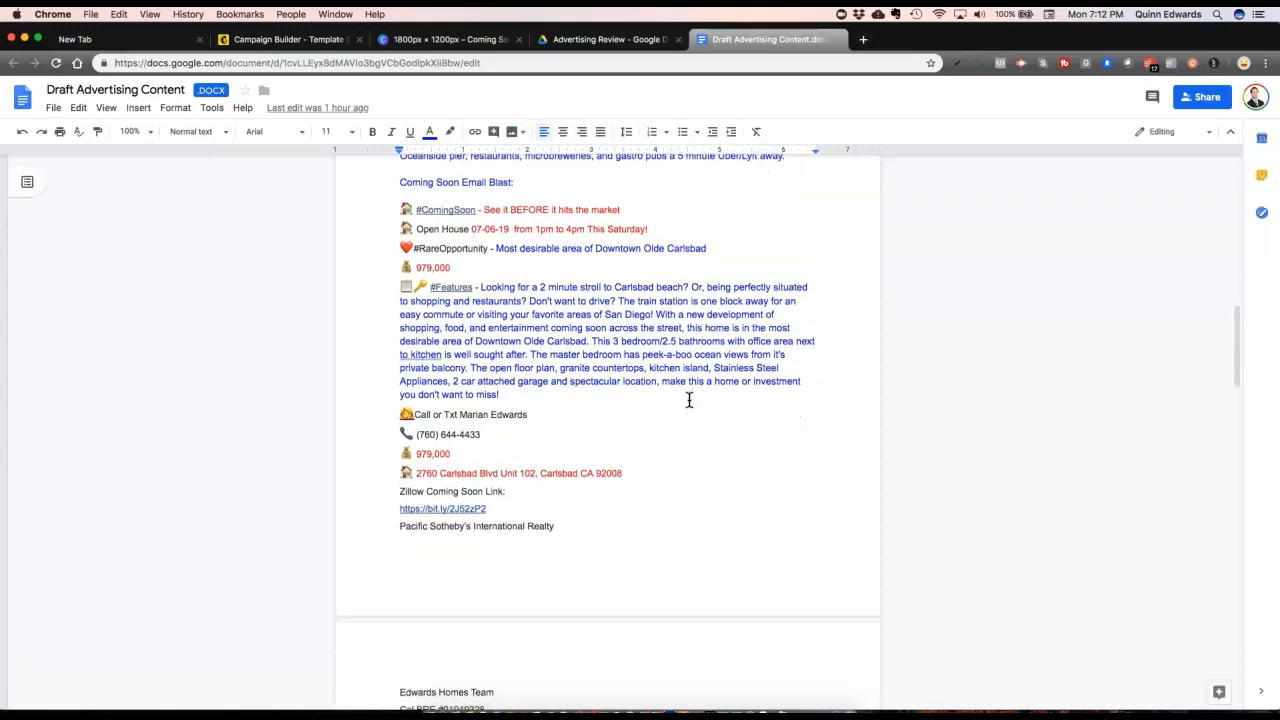
pyautogui.scroll(-2, 689, 400)
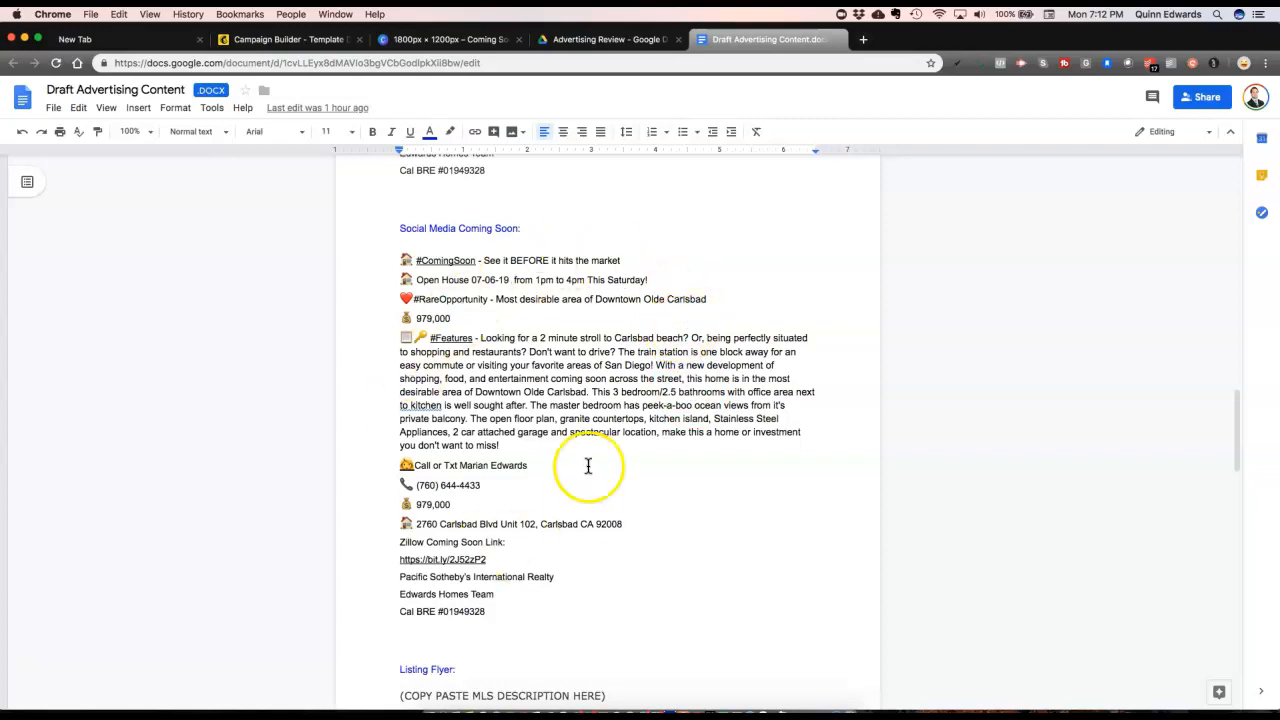
pyautogui.moveTo(517, 609); pyautogui.dragTo(395, 261)
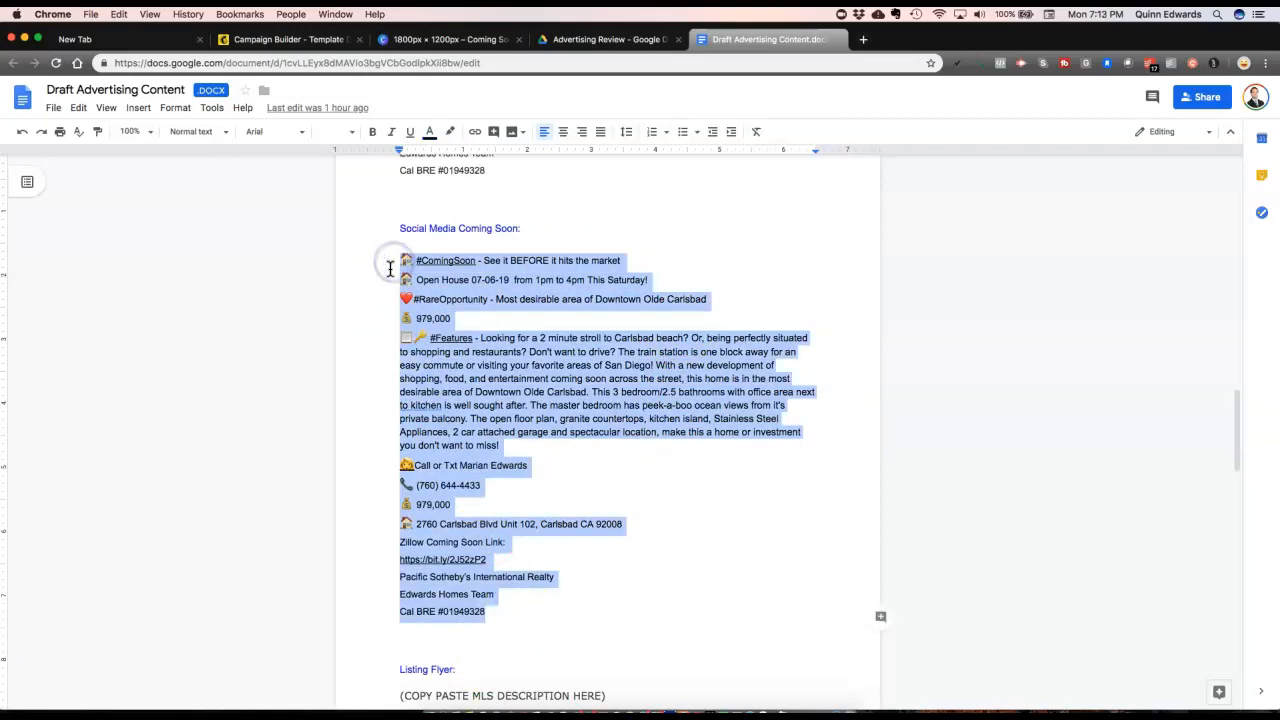
pyautogui.scroll(6, 569, 365)
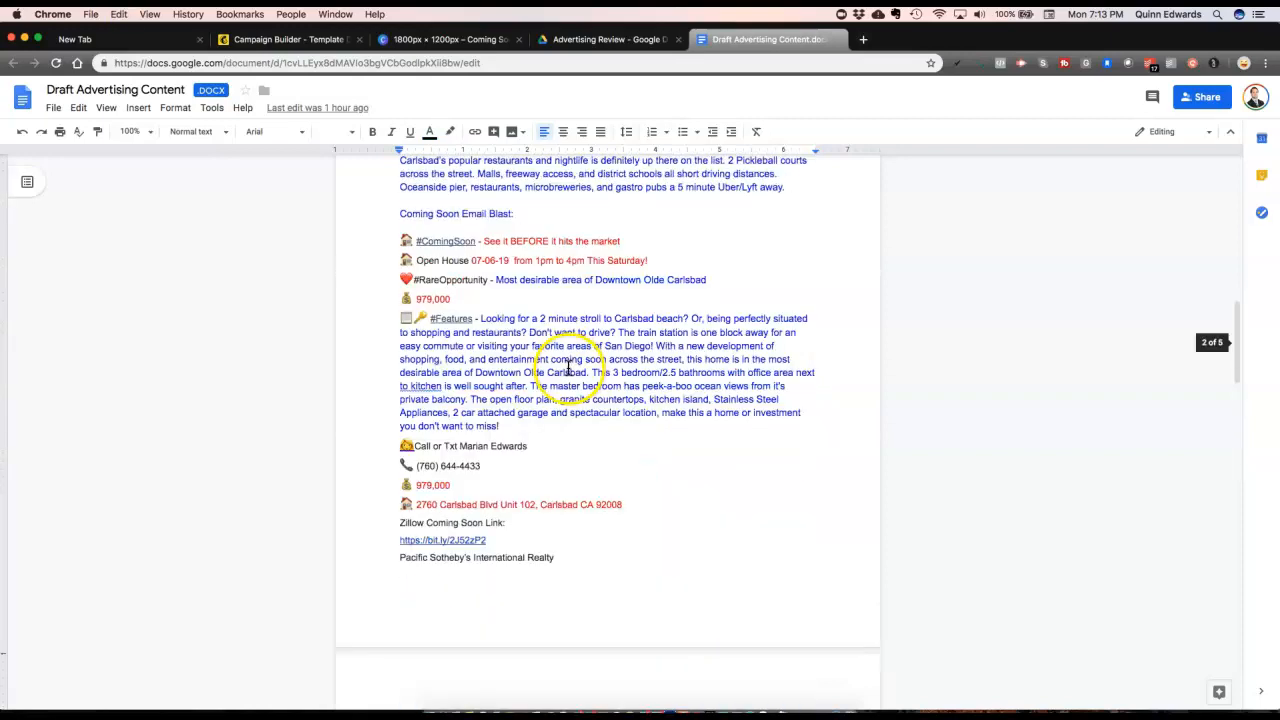
pyautogui.scroll(2, 569, 365)
pyautogui.scroll(-1, 431, 389)
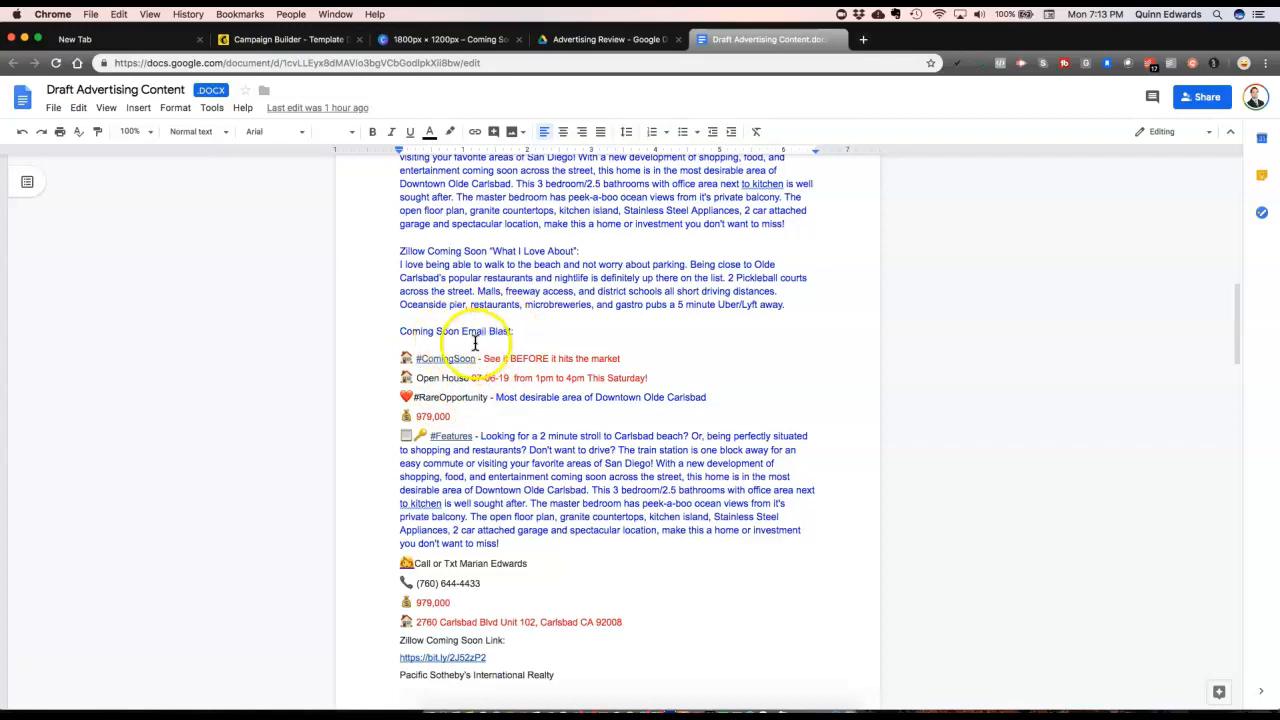
pyautogui.scroll(-2, 490, 350)
pyautogui.scroll(-5, 494, 352)
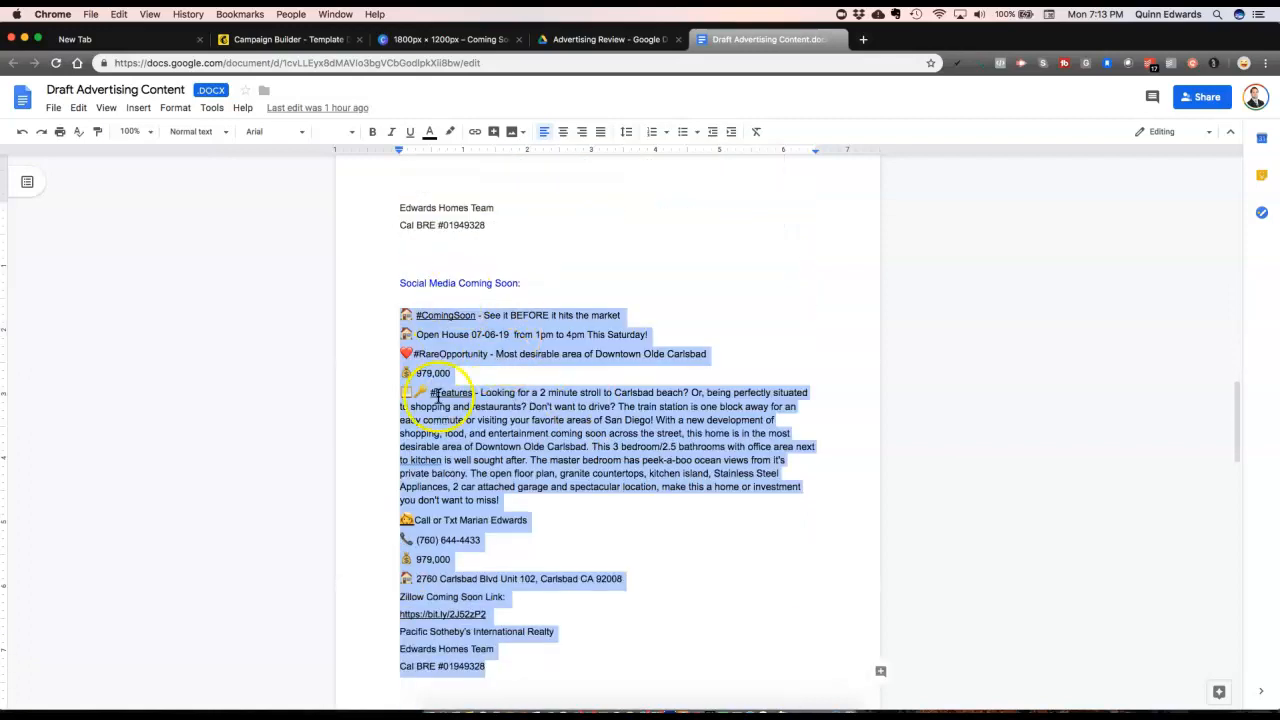
pyautogui.scroll(5, 460, 435)
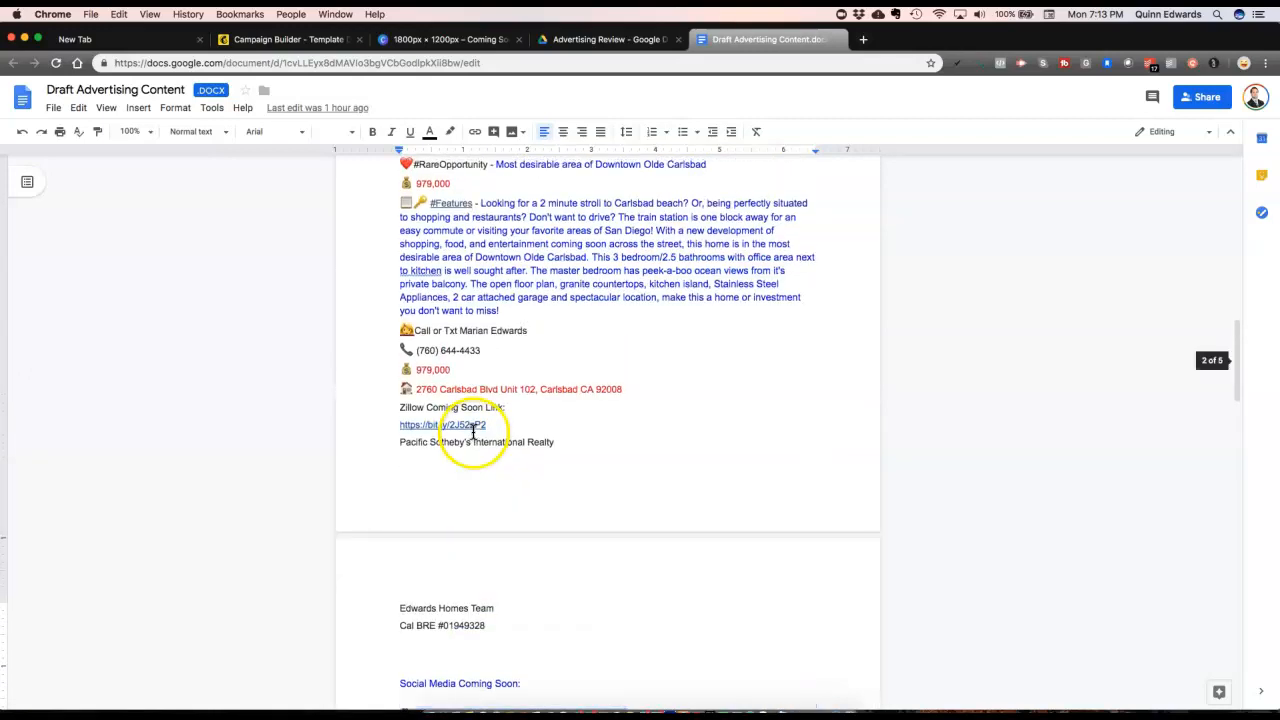
pyautogui.scroll(2, 465, 430)
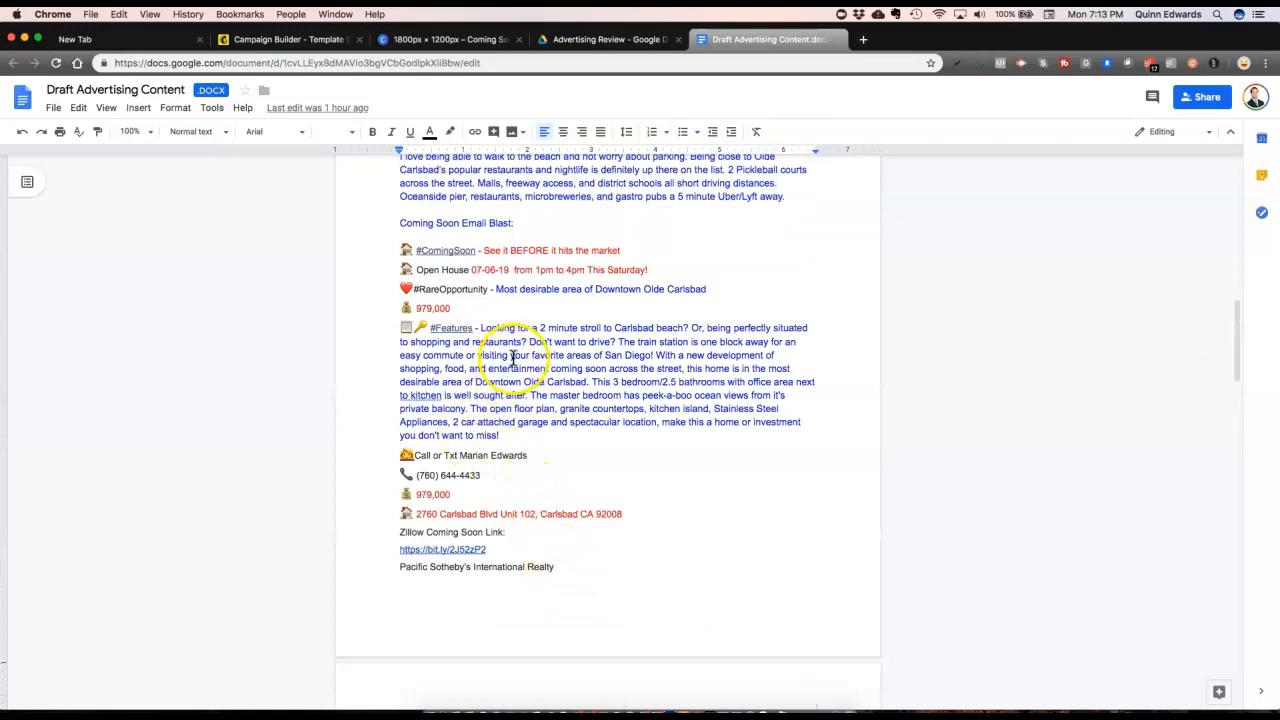
# Step: Replace the Email Blast text, #ComingSoon to Sotheby's, with a plain black unformatted copy
pyautogui.moveTo(565, 580); pyautogui.dragTo(392, 252)
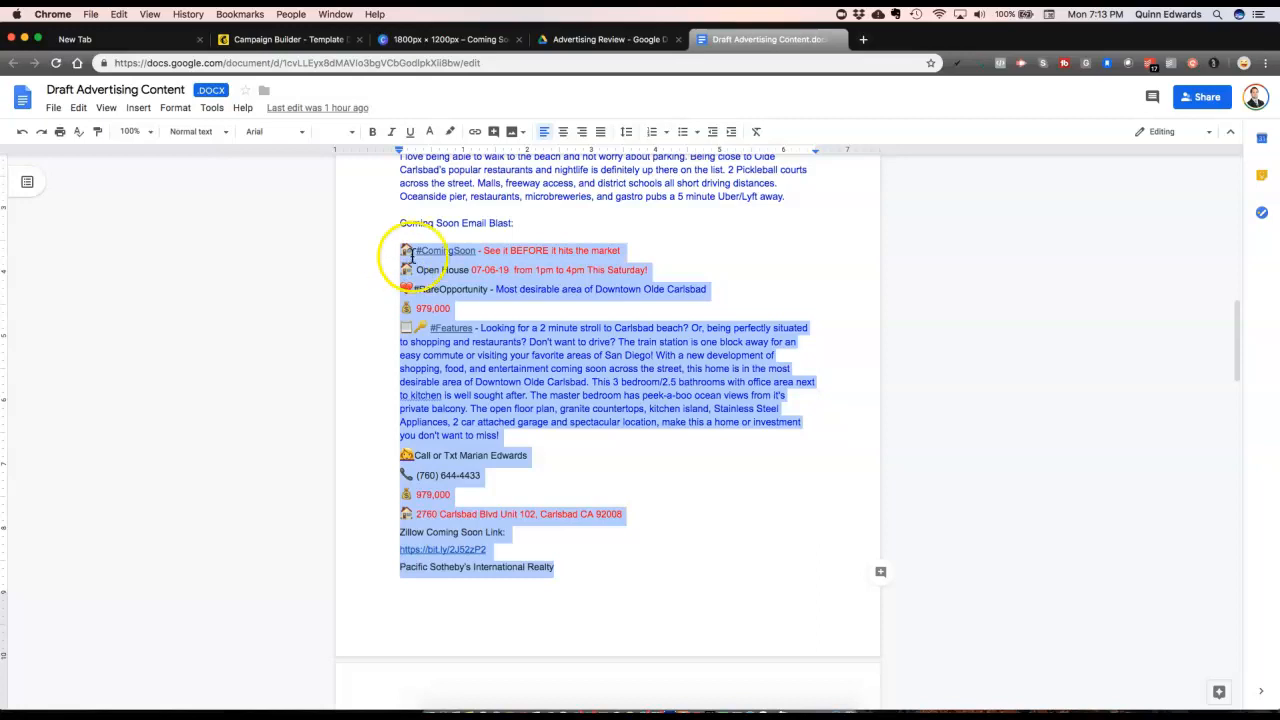
pyautogui.scroll(3, 491, 286)
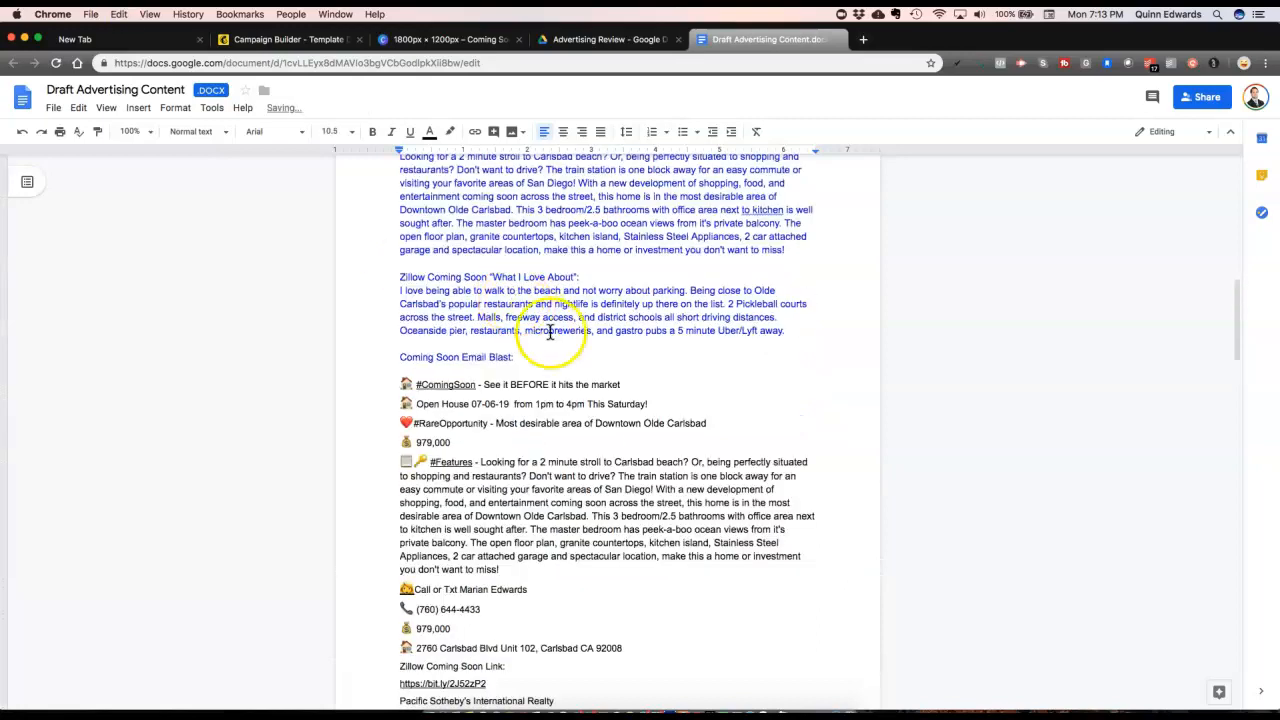
pyautogui.scroll(-3, 480, 395)
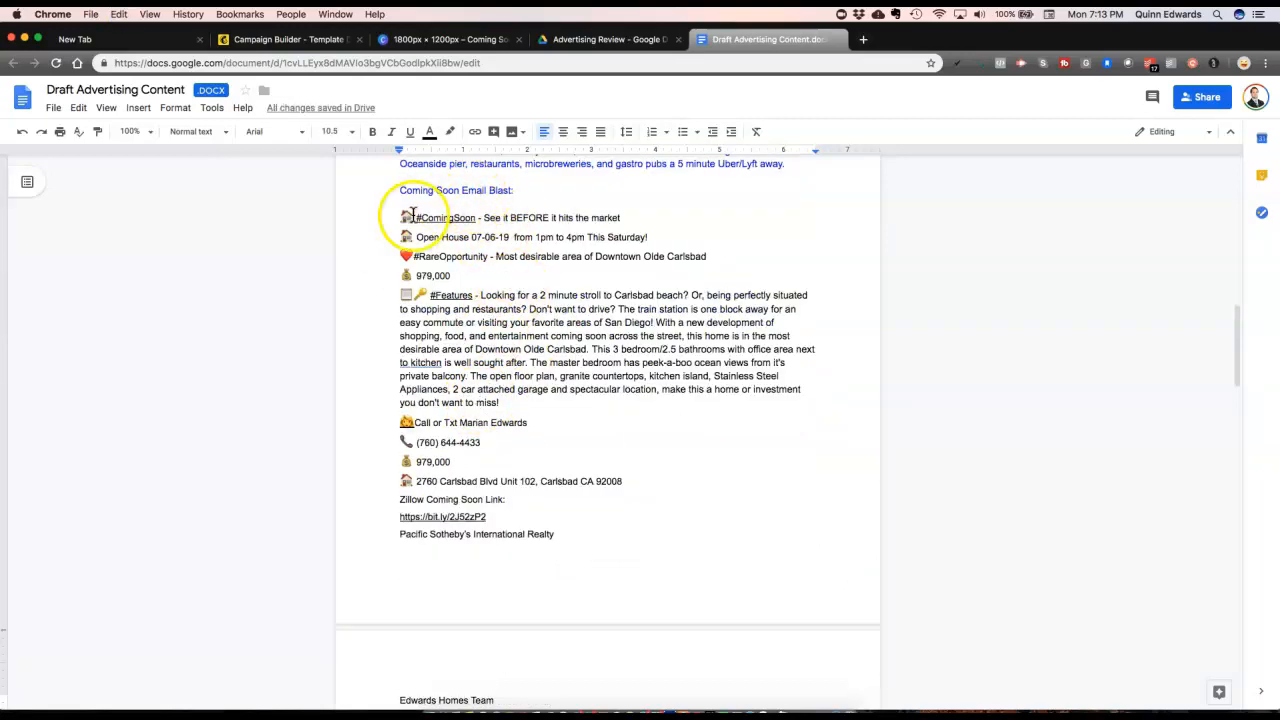
pyautogui.scroll(-4, 491, 372)
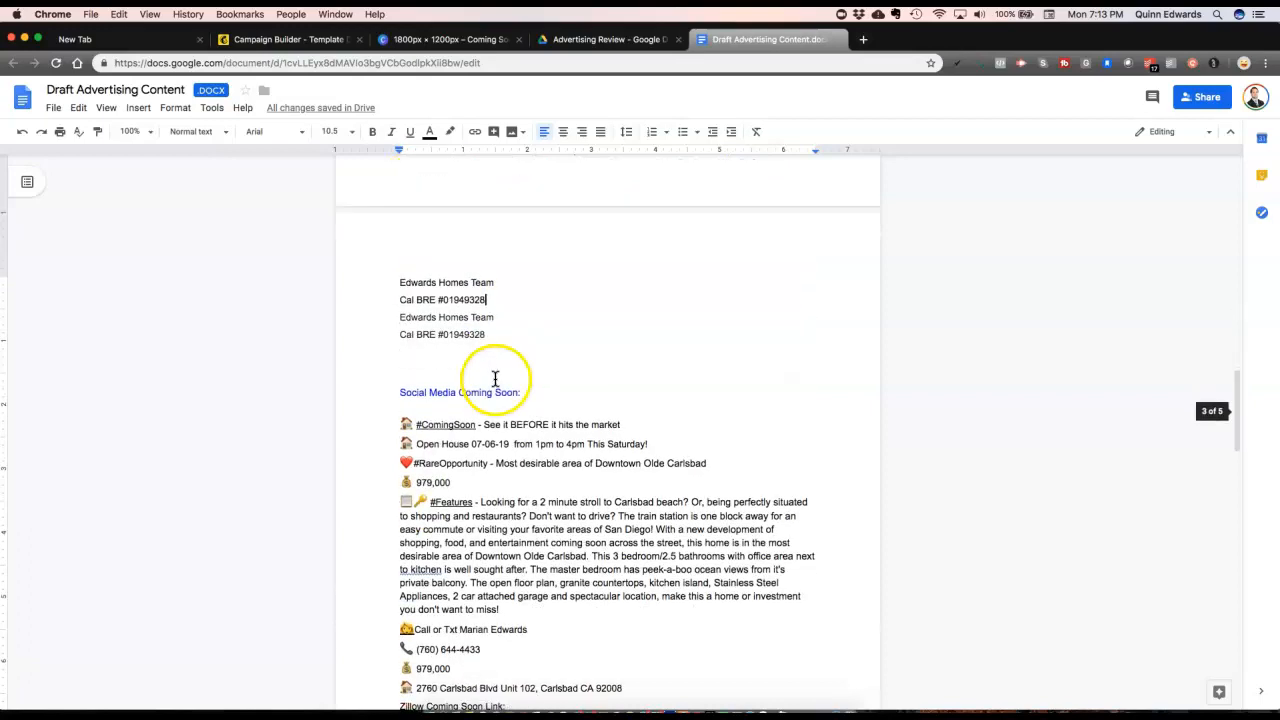
pyautogui.scroll(2, 495, 378)
pyautogui.scroll(4, 628, 180)
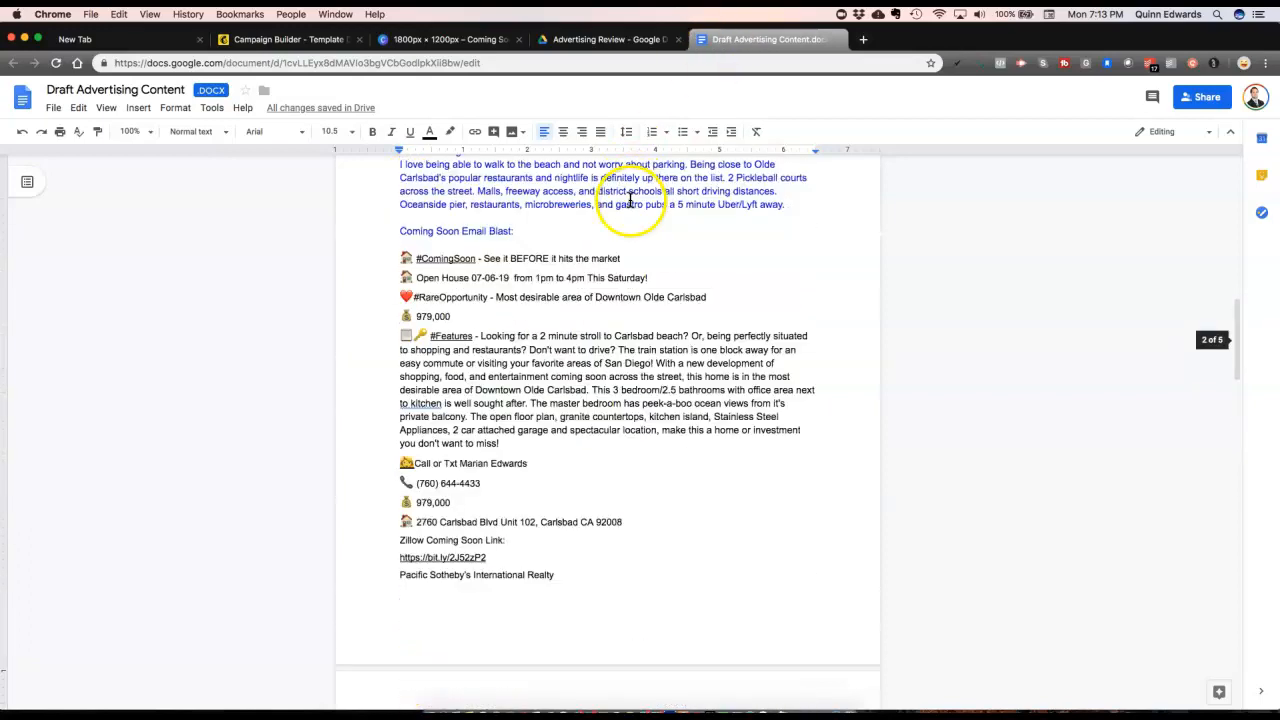
# Step: Glance at the Advertising Review document, then return to the Mailchimp campaign builder
pyautogui.click(622, 40)
pyautogui.click(729, 40)
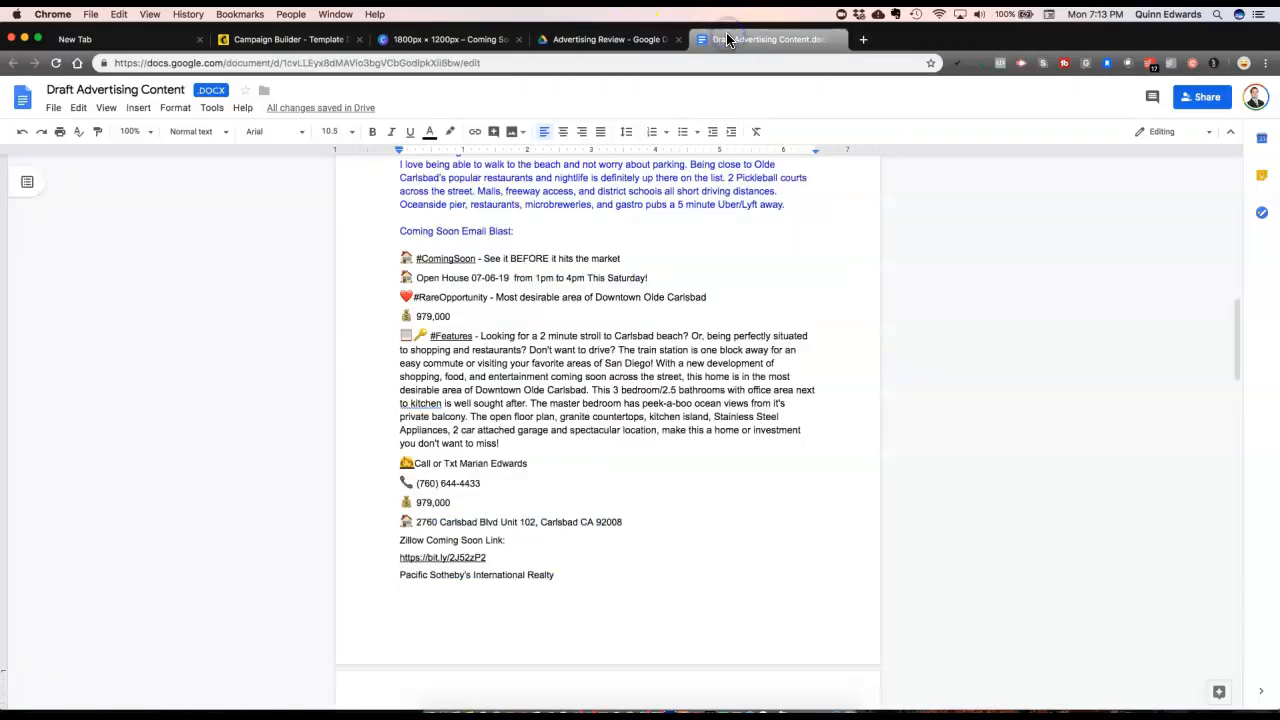
pyautogui.click(262, 39)
pyautogui.scroll(1, 425, 428)
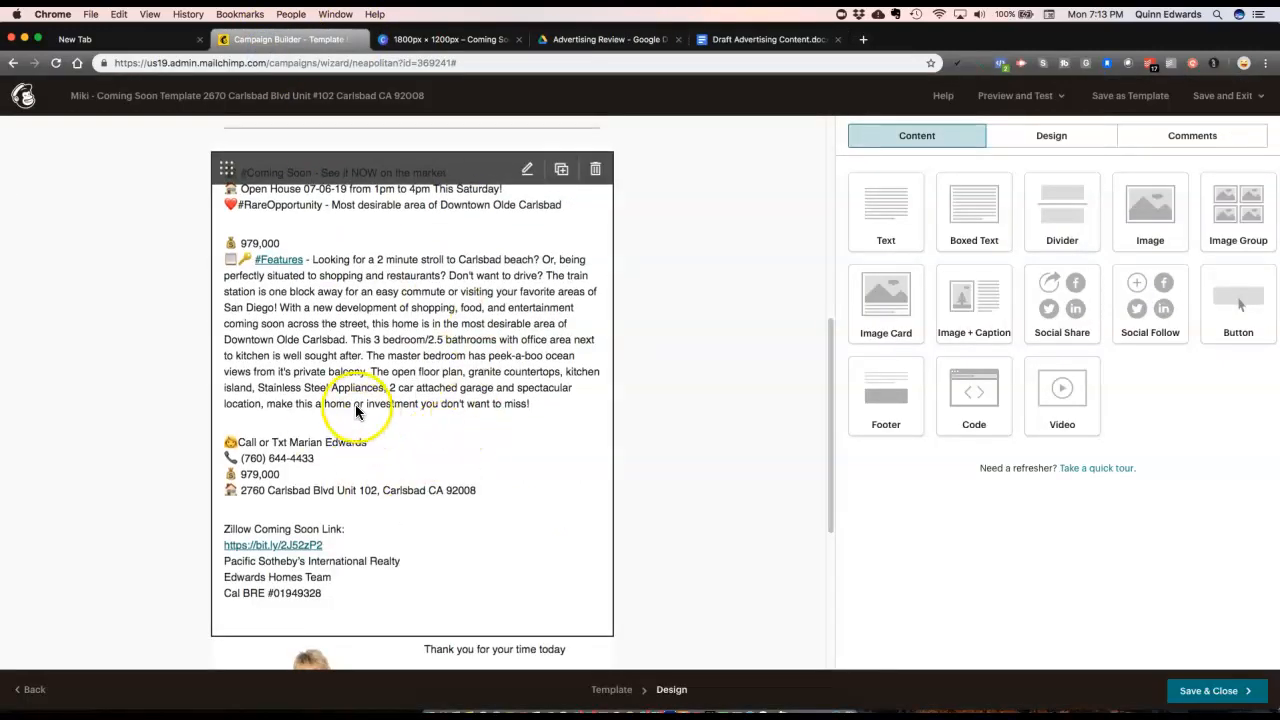
# Step: Open the email's main text block and bold its content from #ComingSoon down
pyautogui.click(390, 360)
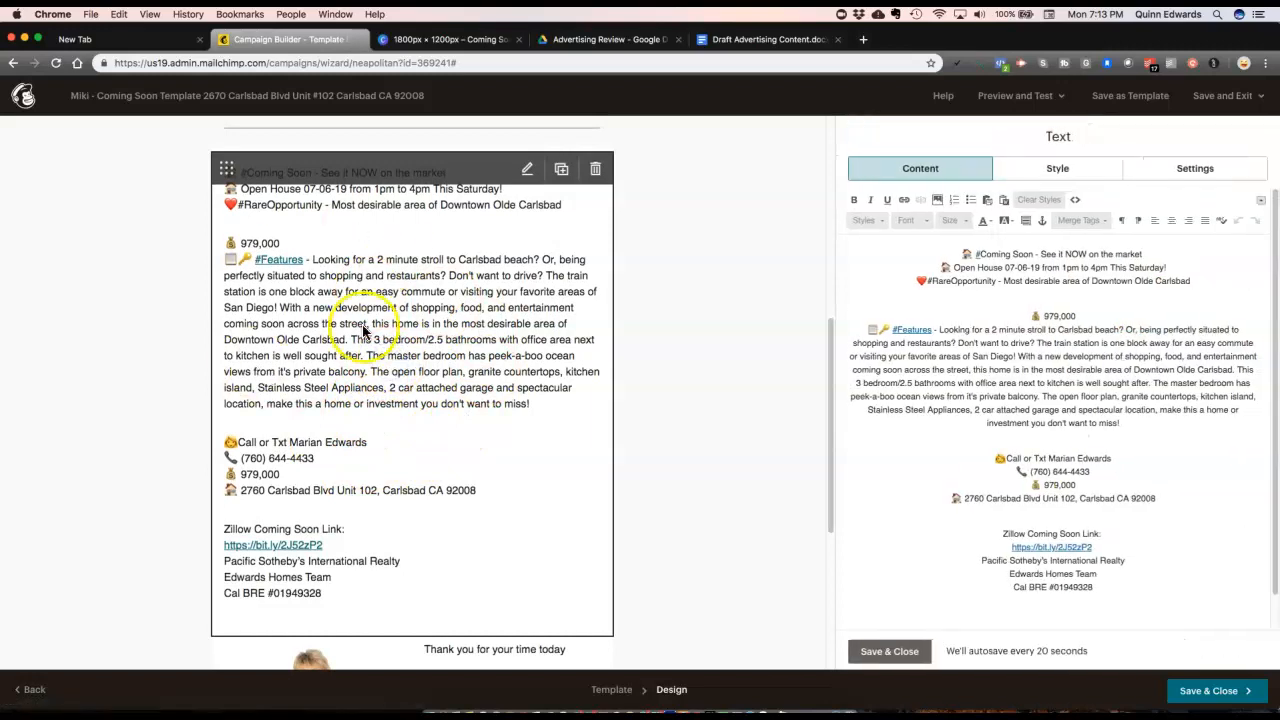
pyautogui.moveTo(945, 252); pyautogui.dragTo(1169, 669)
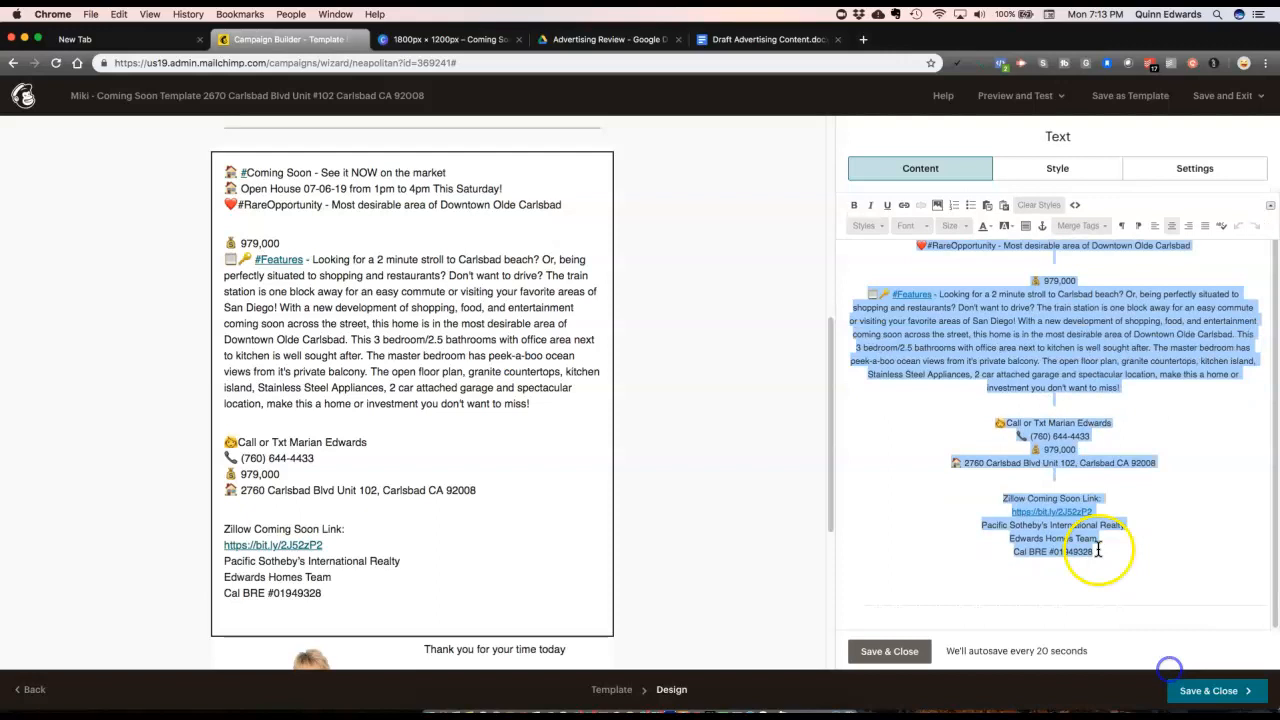
pyautogui.hotkey('ctrl', 'b')
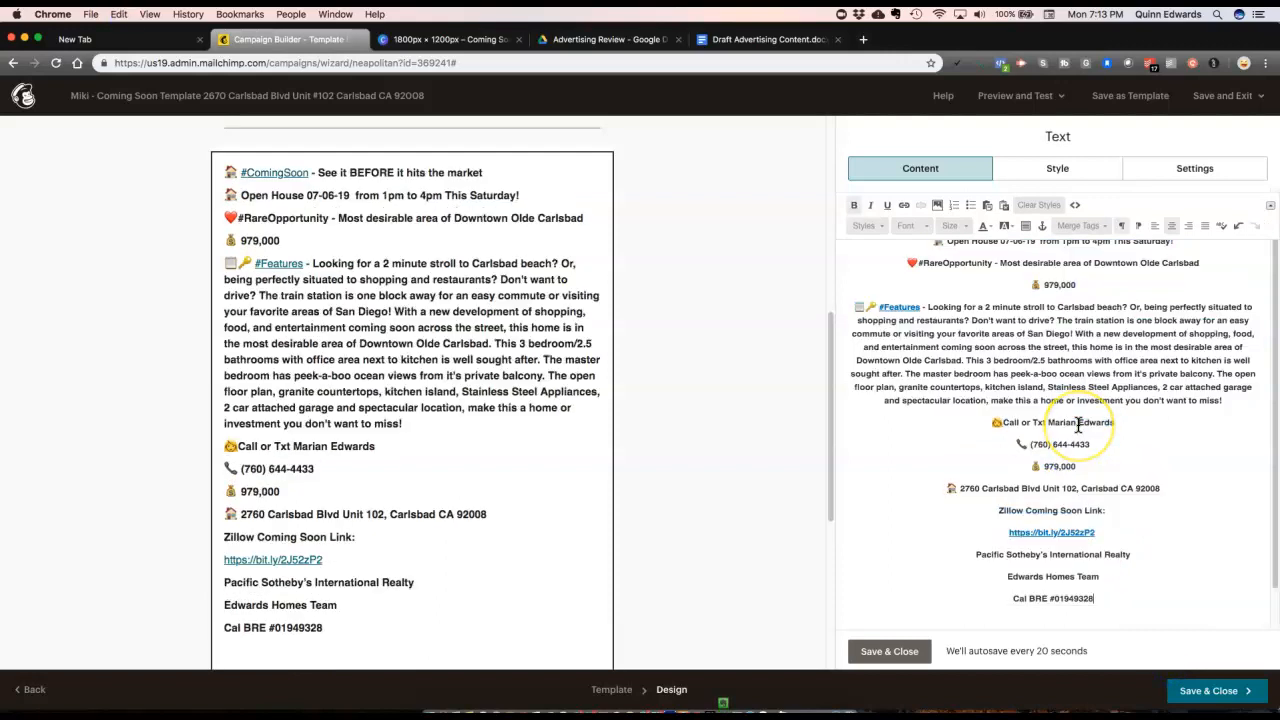
pyautogui.scroll(2, 1078, 425)
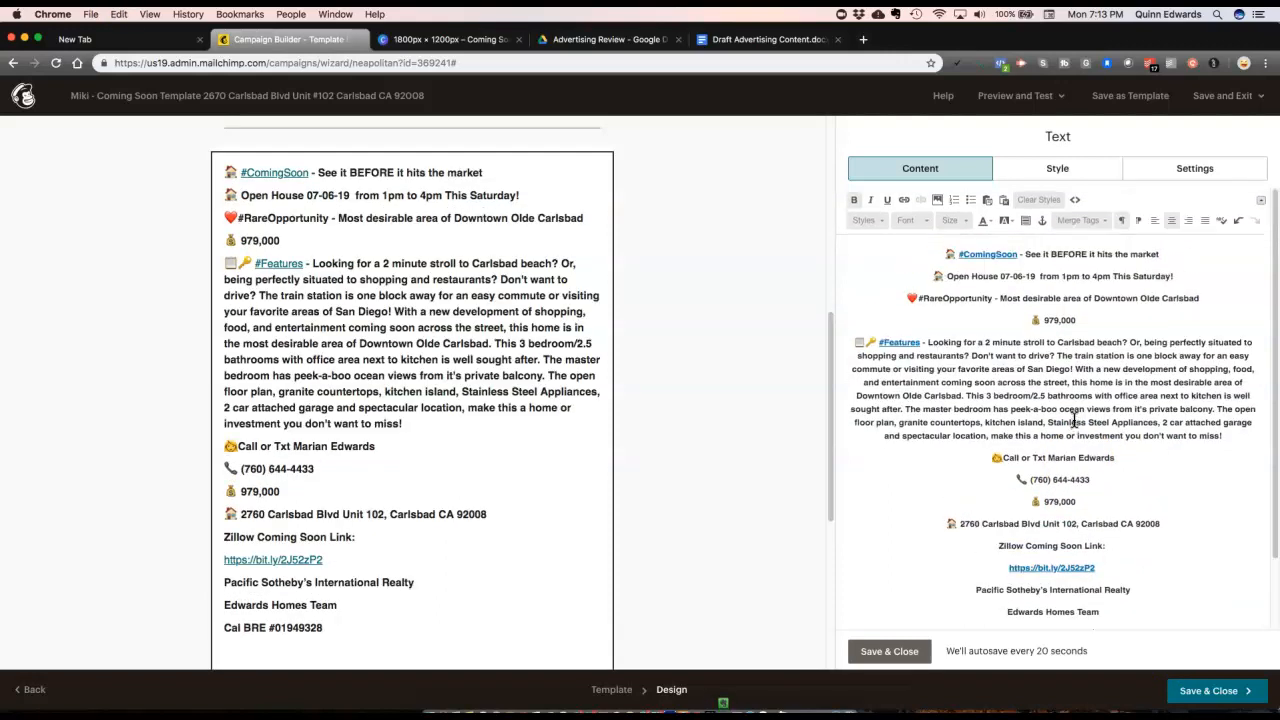
pyautogui.scroll(-2, 371, 443)
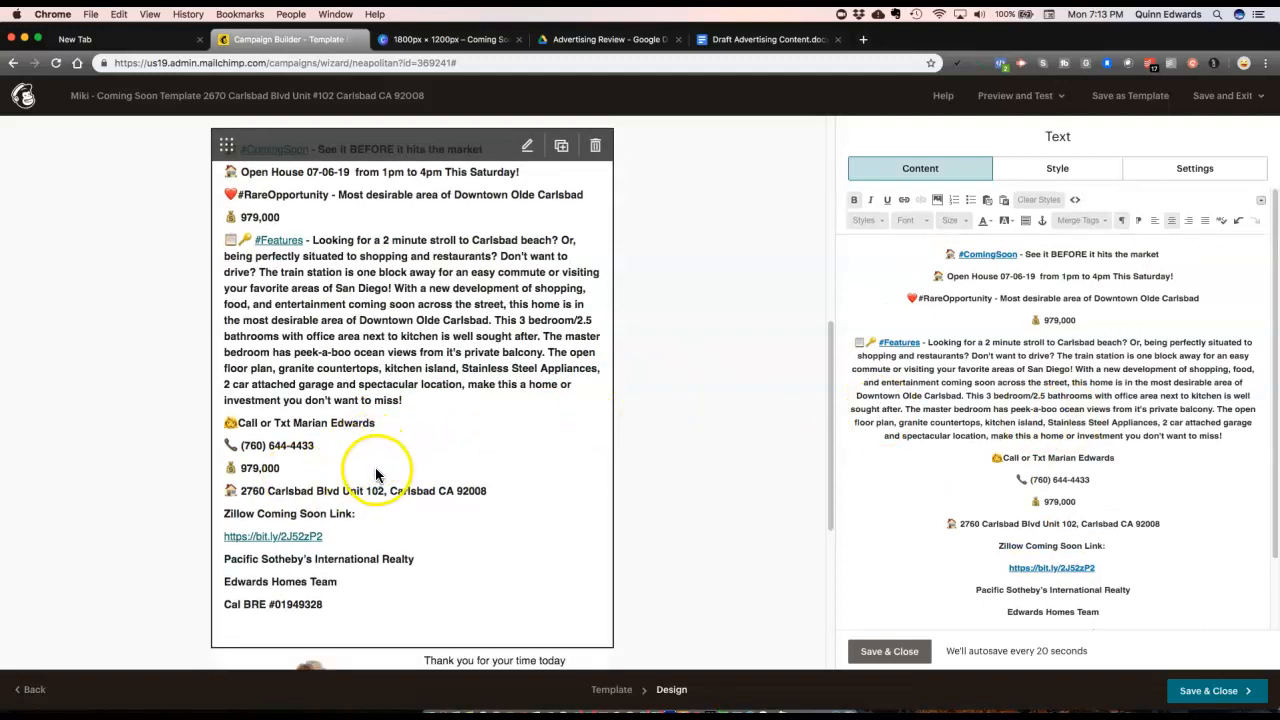
# Step: Add blank lines after the 979,000 price and above the call-or-text line
pyautogui.click(998, 502)
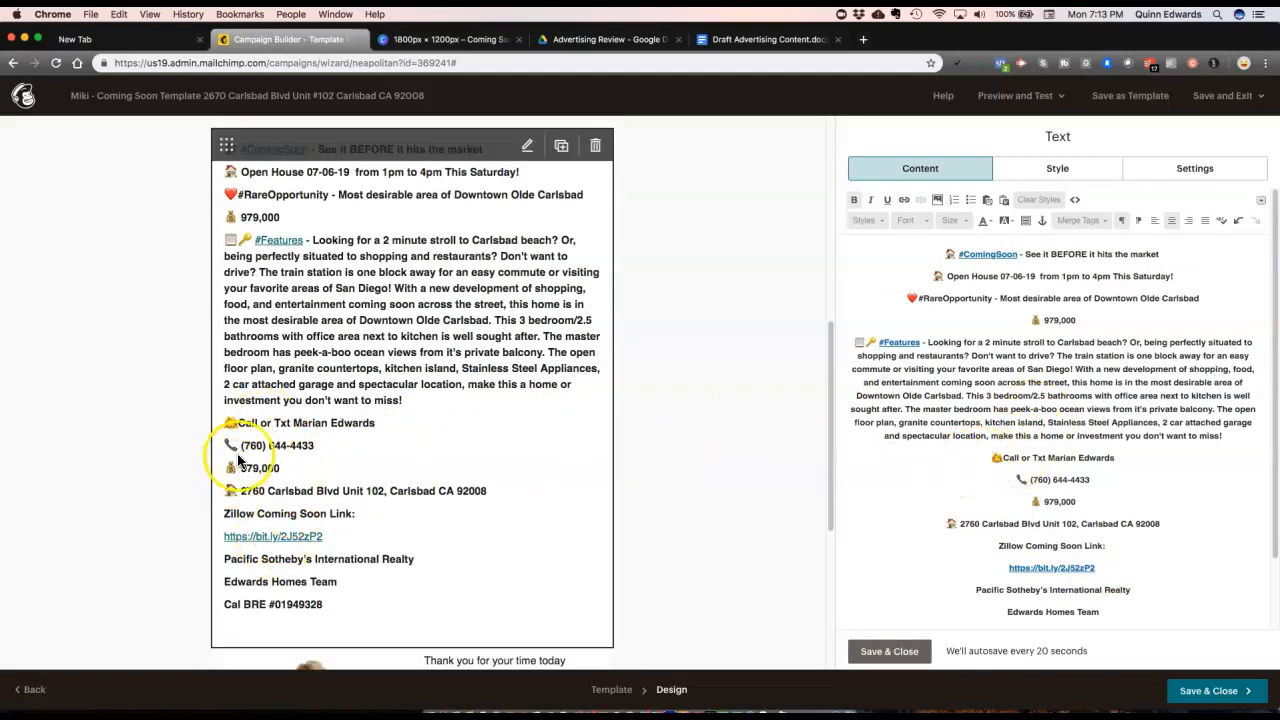
pyautogui.scroll(10, 271, 443)
pyautogui.scroll(-4, 318, 450)
pyautogui.scroll(-3, 318, 450)
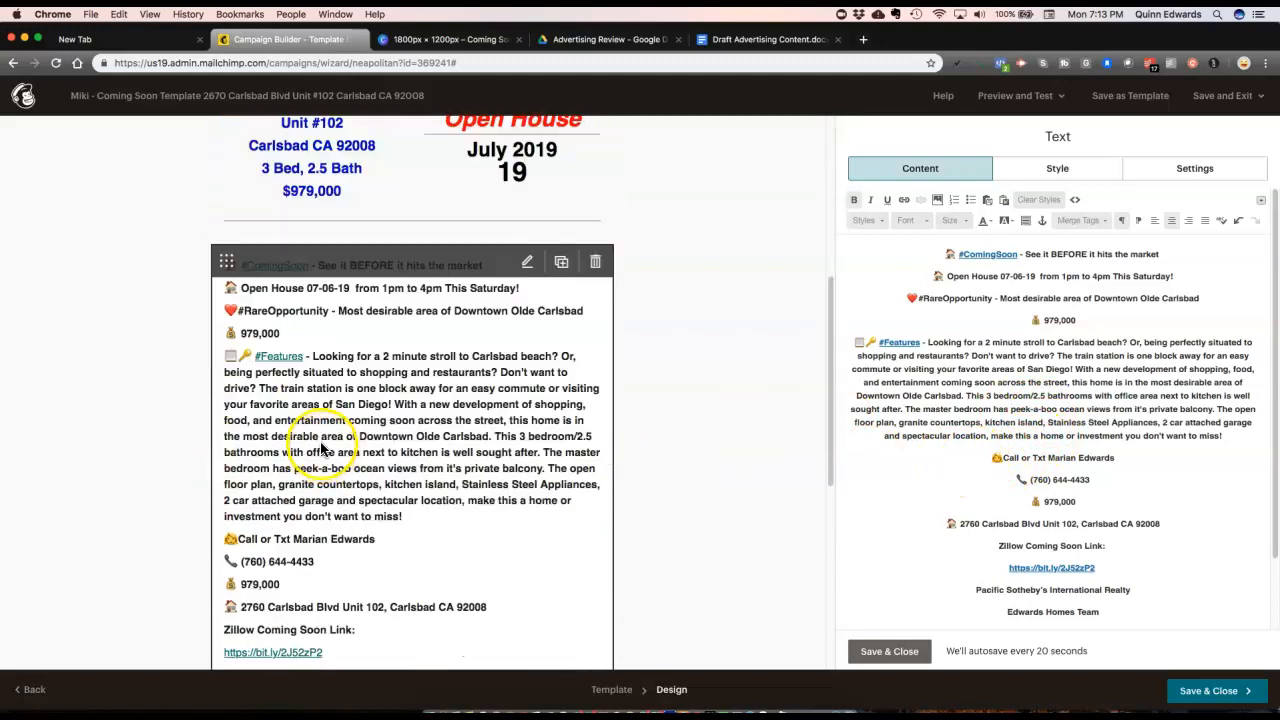
pyautogui.scroll(-3, 310, 410)
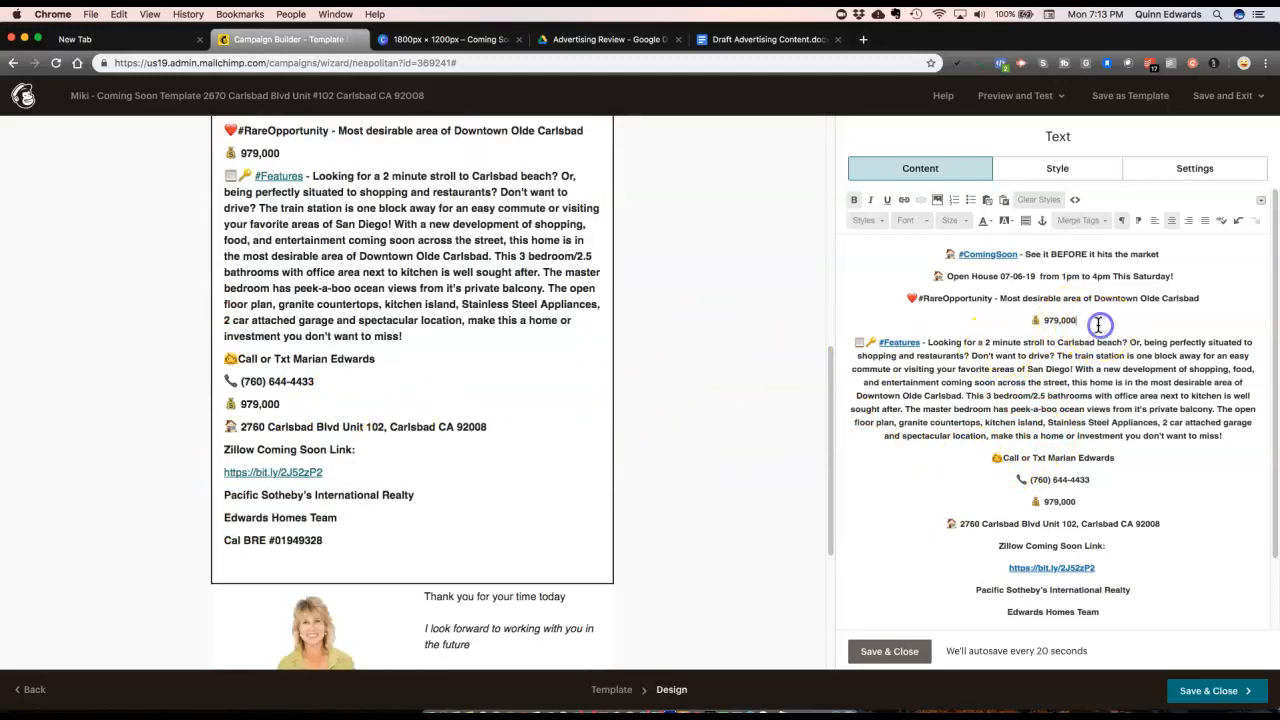
pyautogui.press('Return')
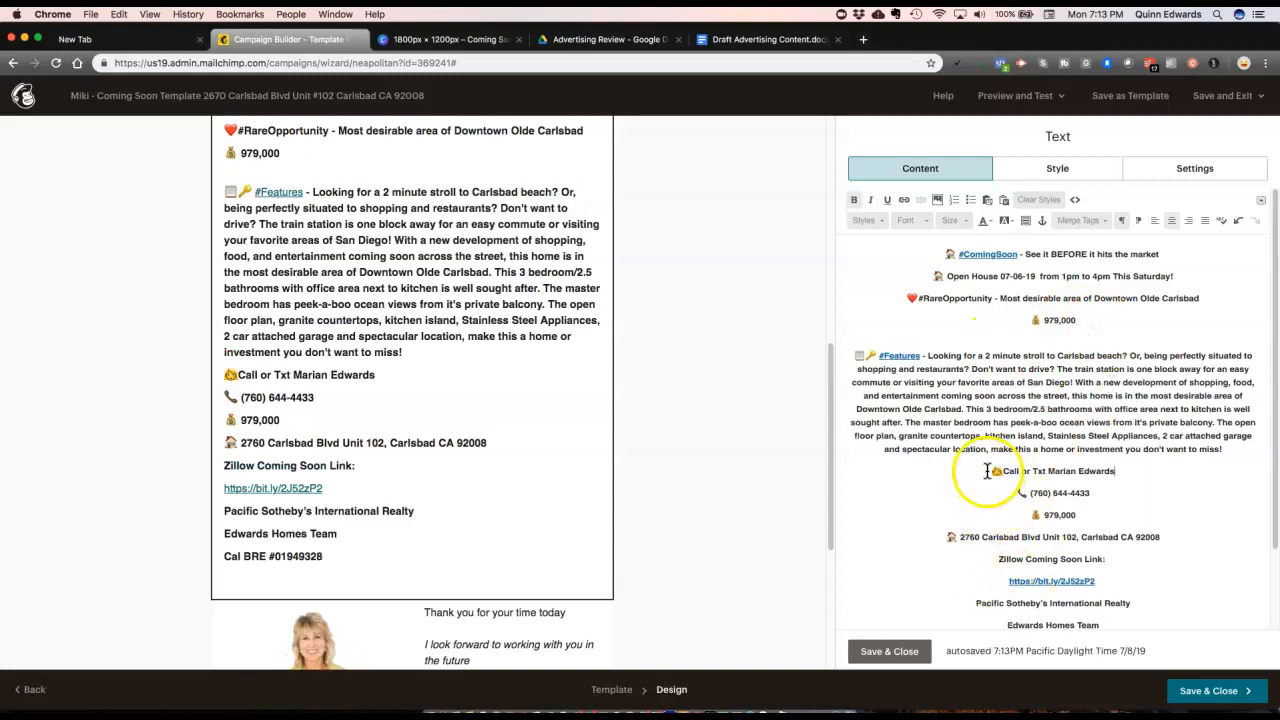
pyautogui.press('Return')
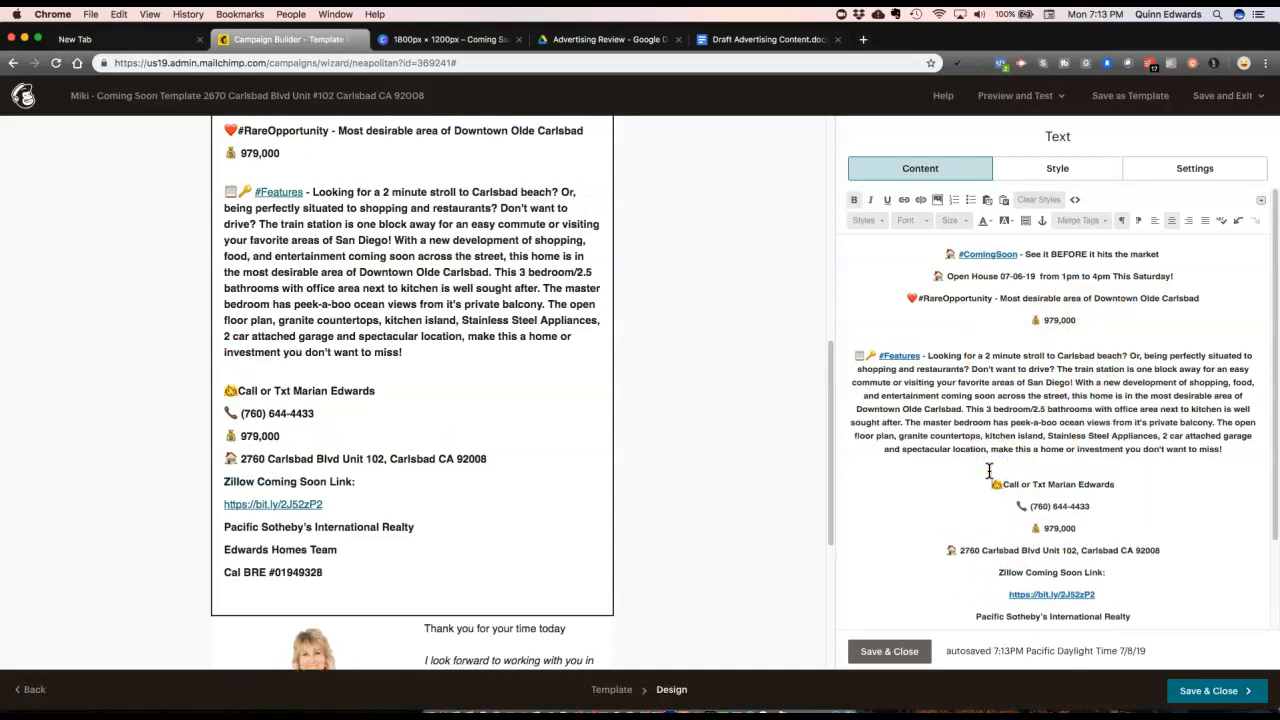
# Step: Add blank lines above the Zillow Coming Soon Link and Pacific Sotheby's lines, then save the block
pyautogui.scroll(-2, 1000, 525)
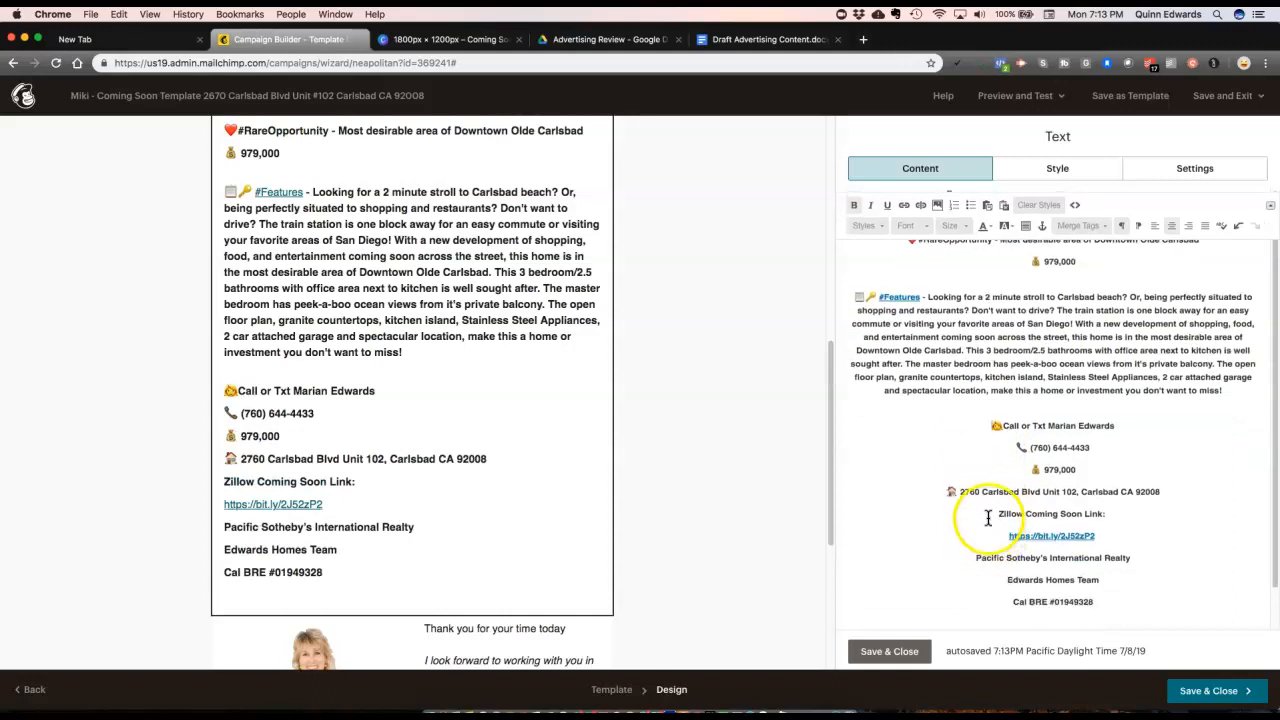
pyautogui.click(996, 514)
pyautogui.press('Return')
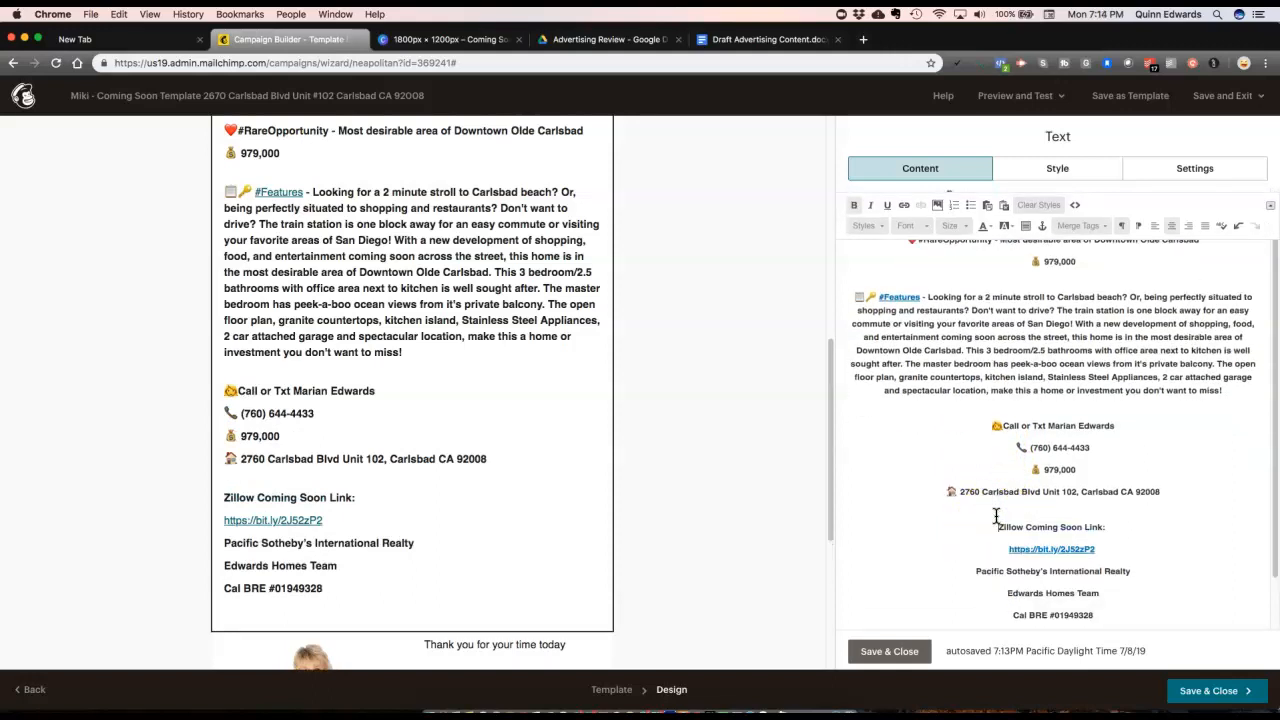
pyautogui.scroll(-2, 996, 516)
pyautogui.click(975, 510)
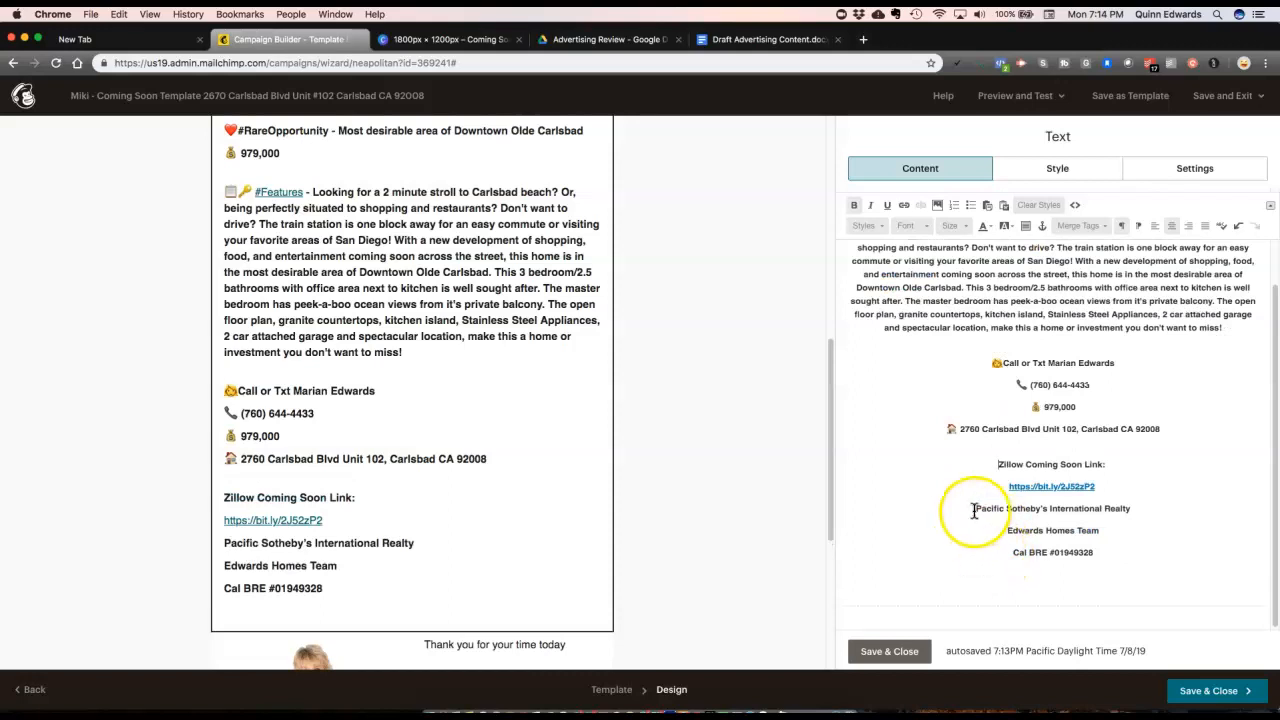
pyautogui.press('Return')
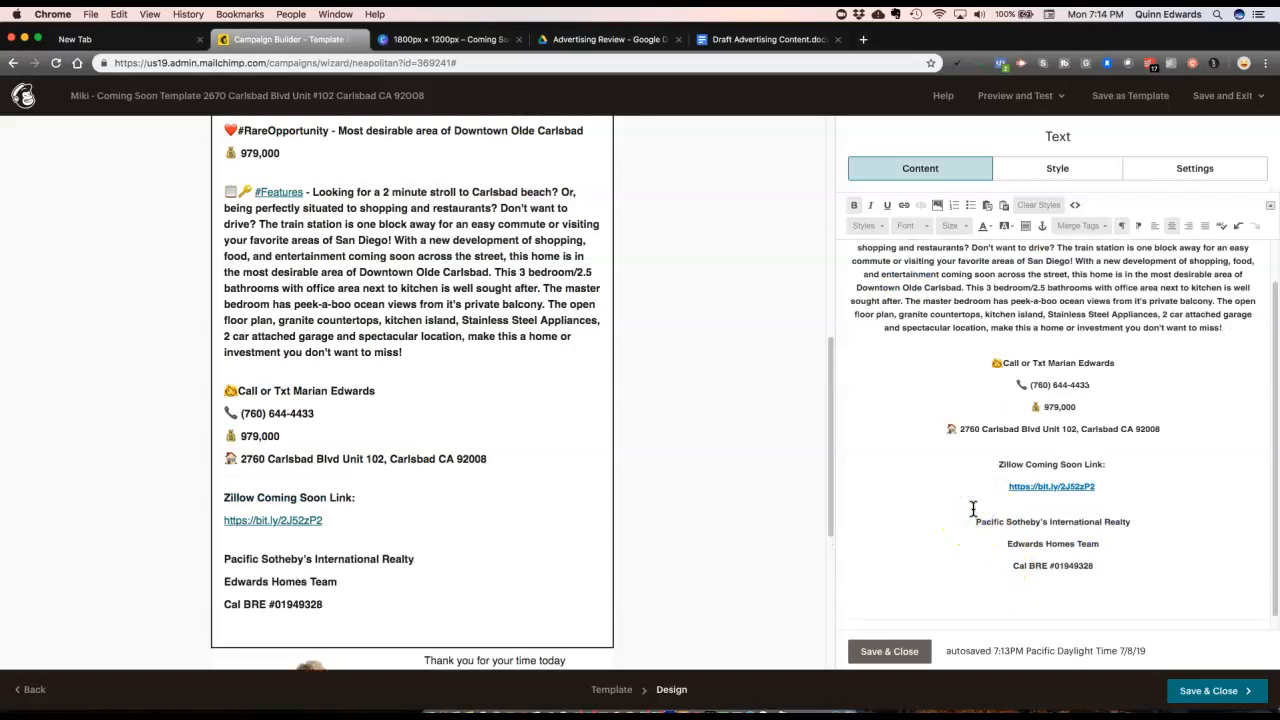
pyautogui.scroll(3, 460, 449)
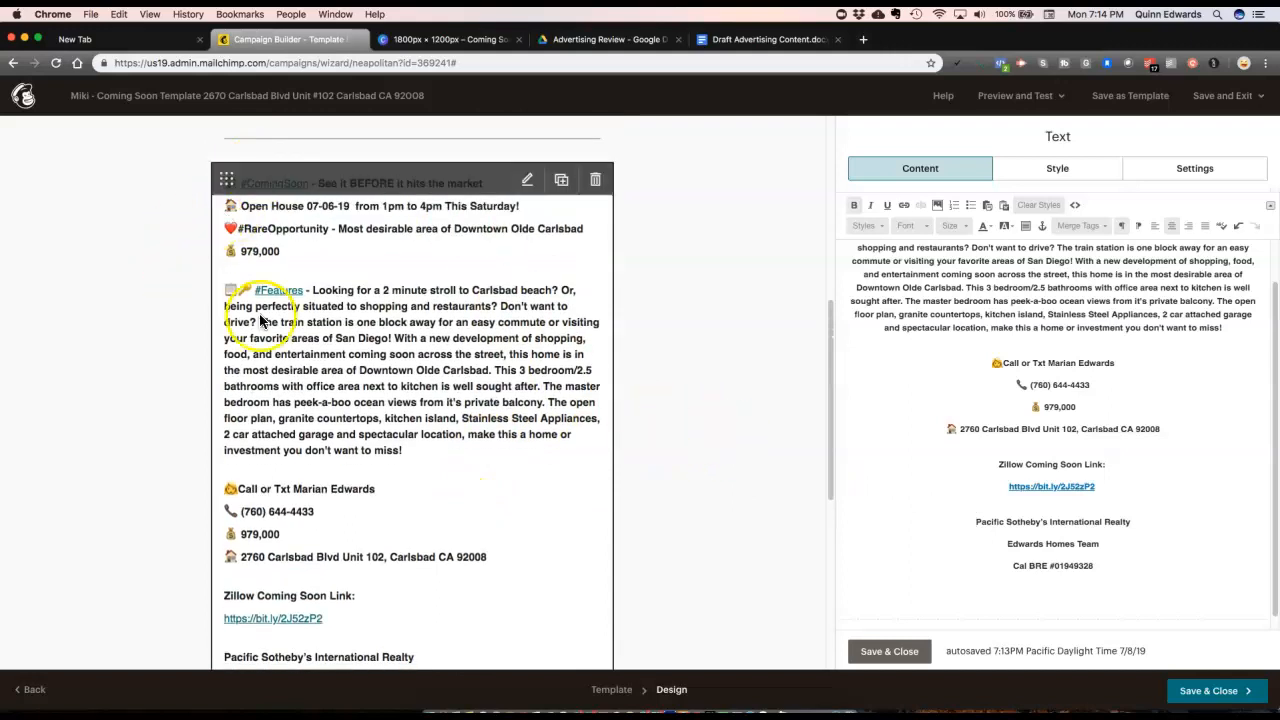
pyautogui.scroll(-4, 119, 302)
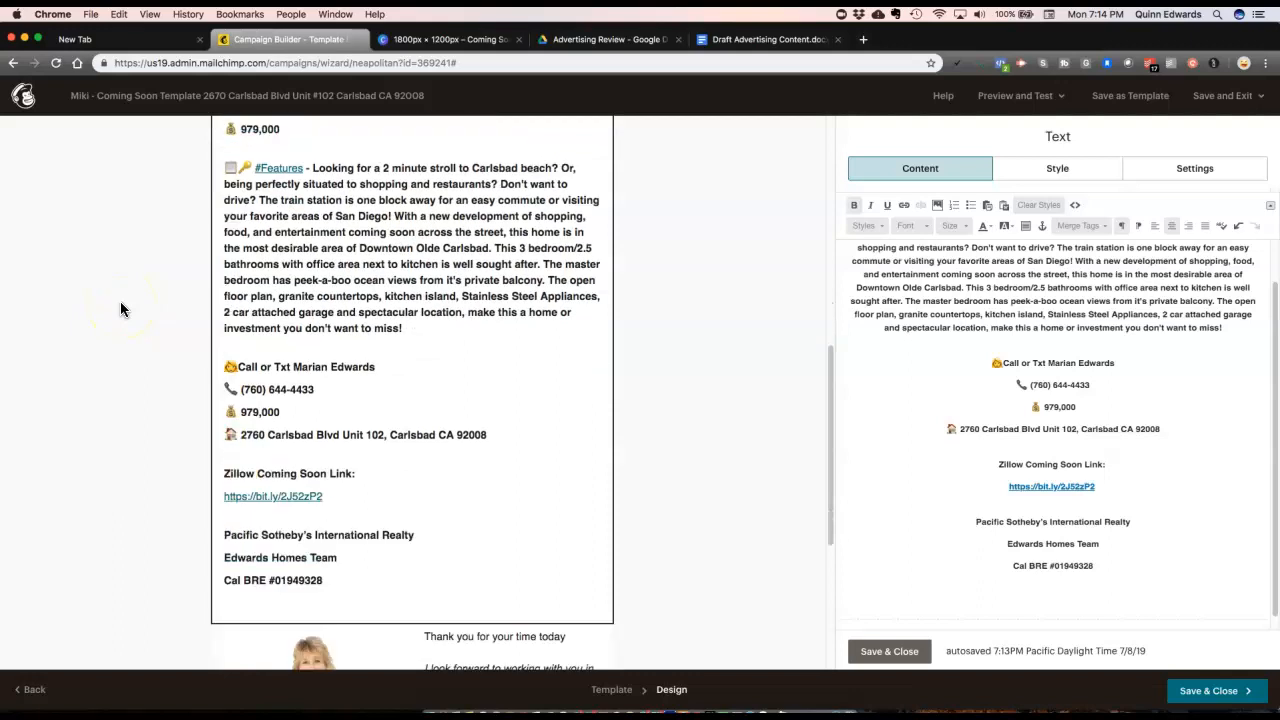
pyautogui.scroll(10, 120, 301)
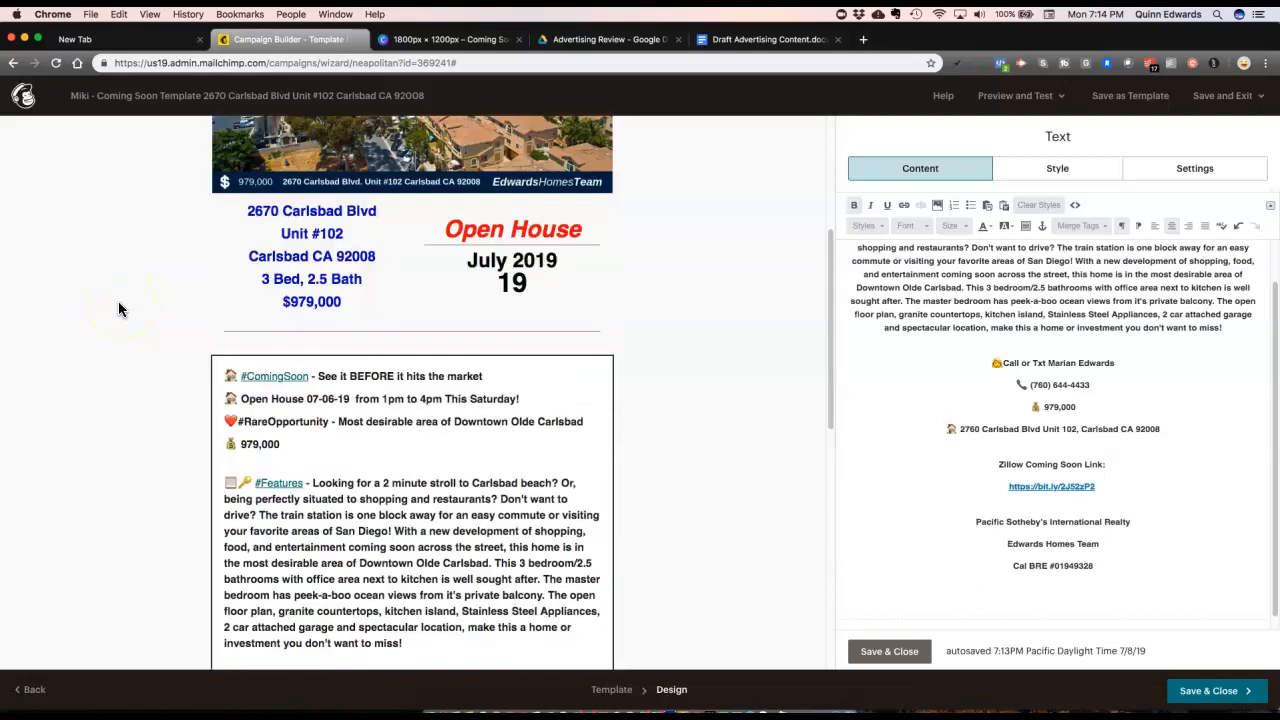
pyautogui.scroll(10, 120, 303)
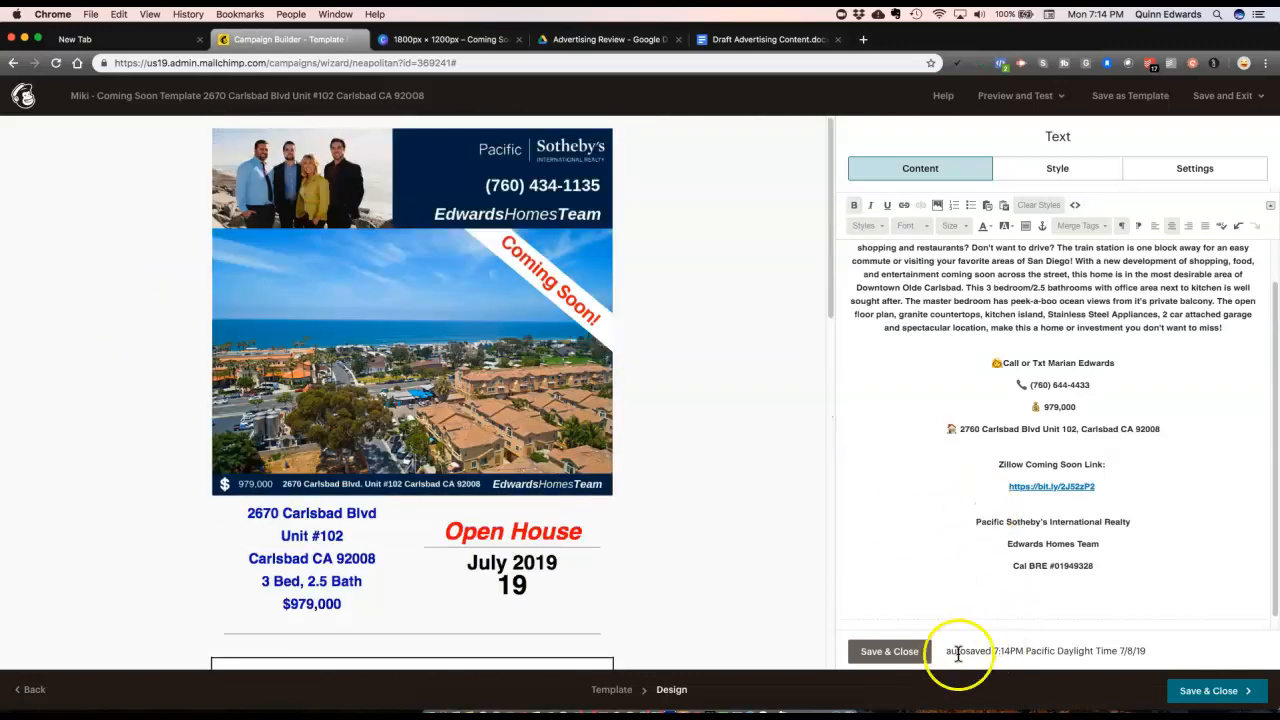
pyautogui.click(889, 651)
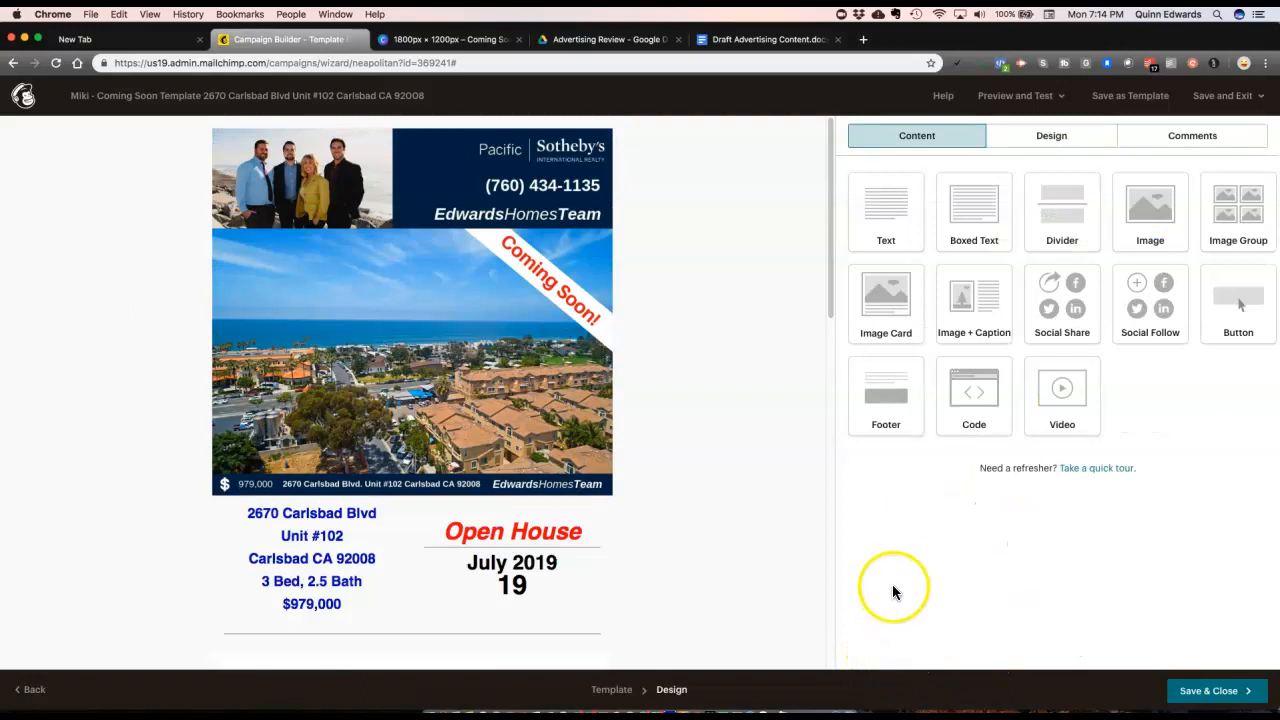
# Step: Save the email design, review the completed campaign checklist, and open the email preview
pyautogui.click(1212, 691)
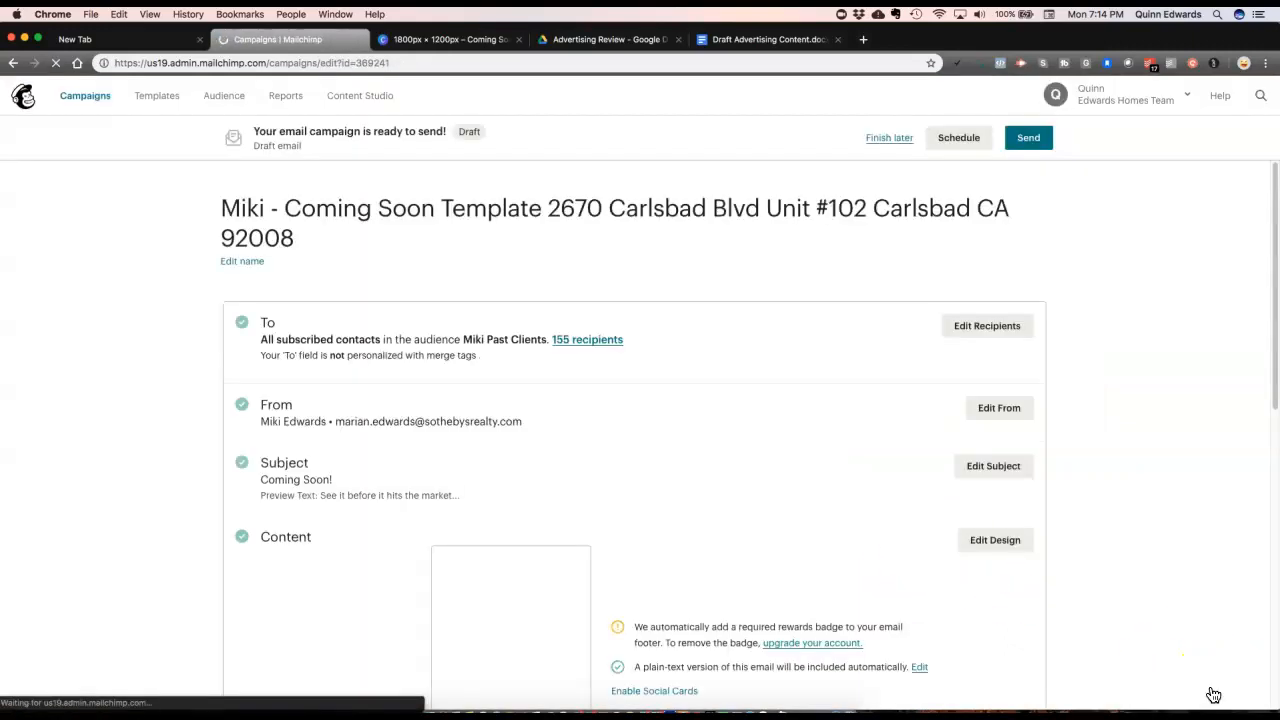
pyautogui.scroll(-1, 702, 408)
pyautogui.scroll(1, 706, 411)
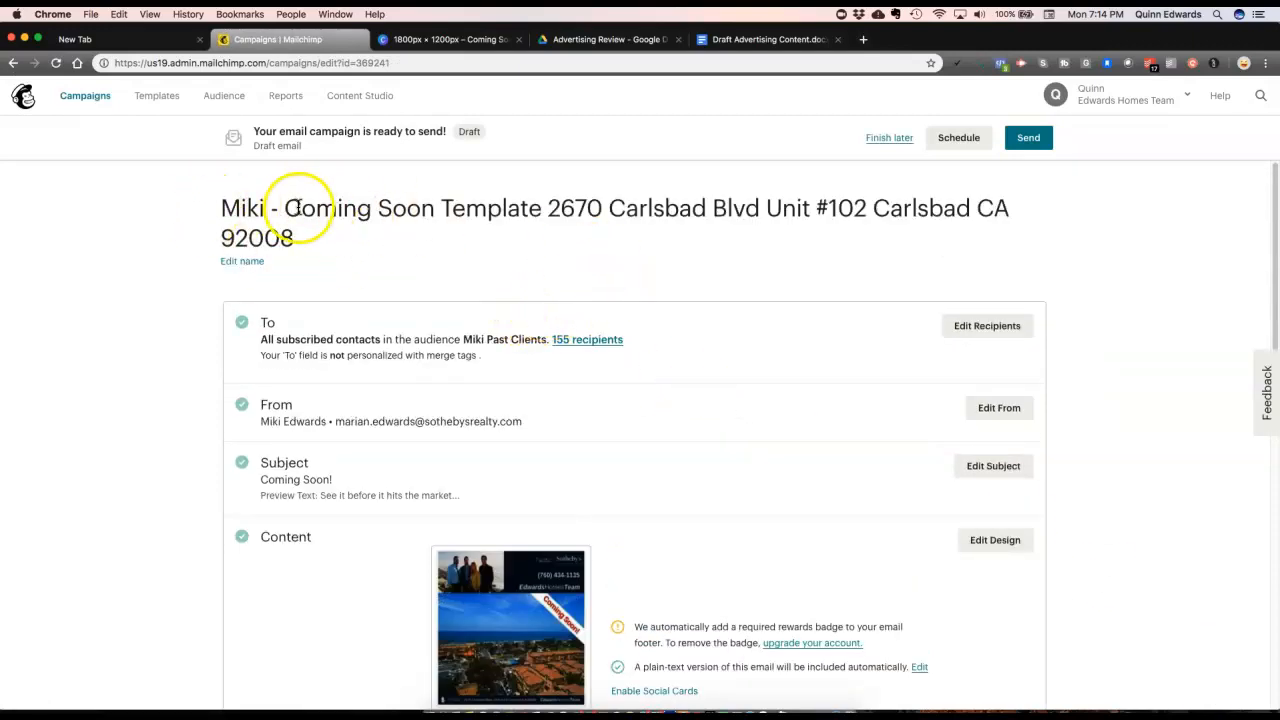
pyautogui.scroll(-1, 466, 223)
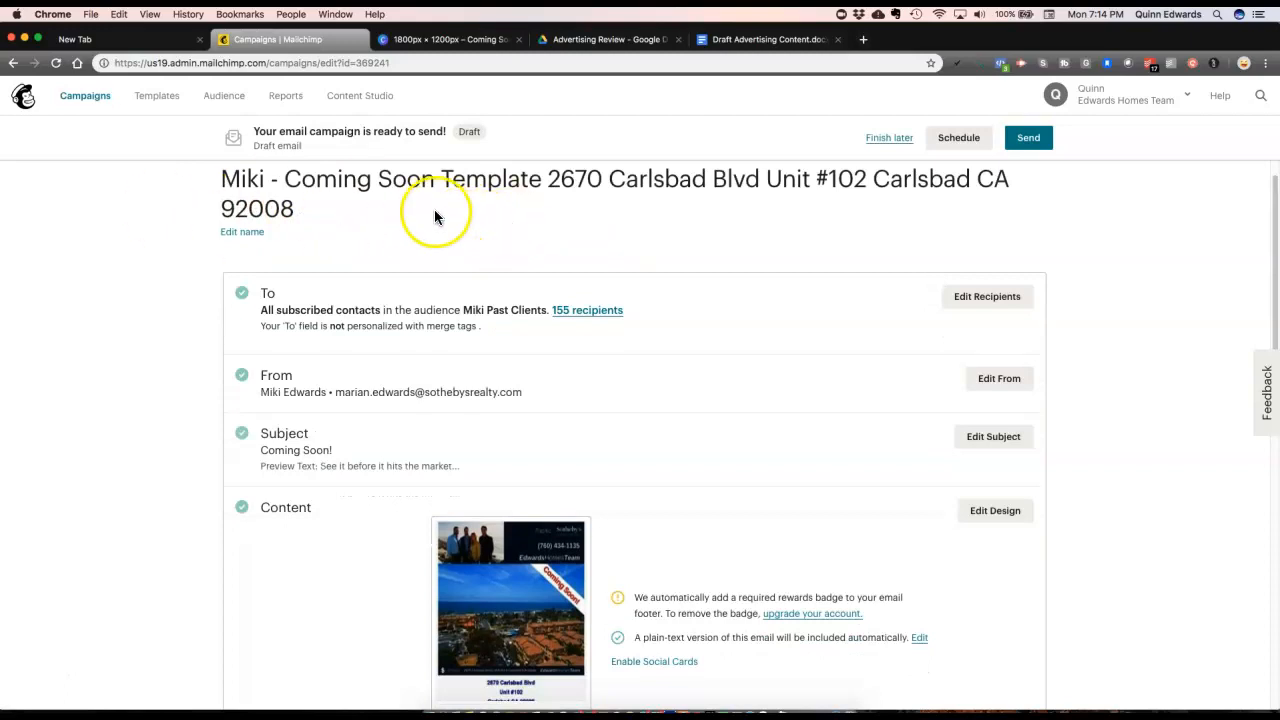
pyautogui.scroll(-2, 434, 214)
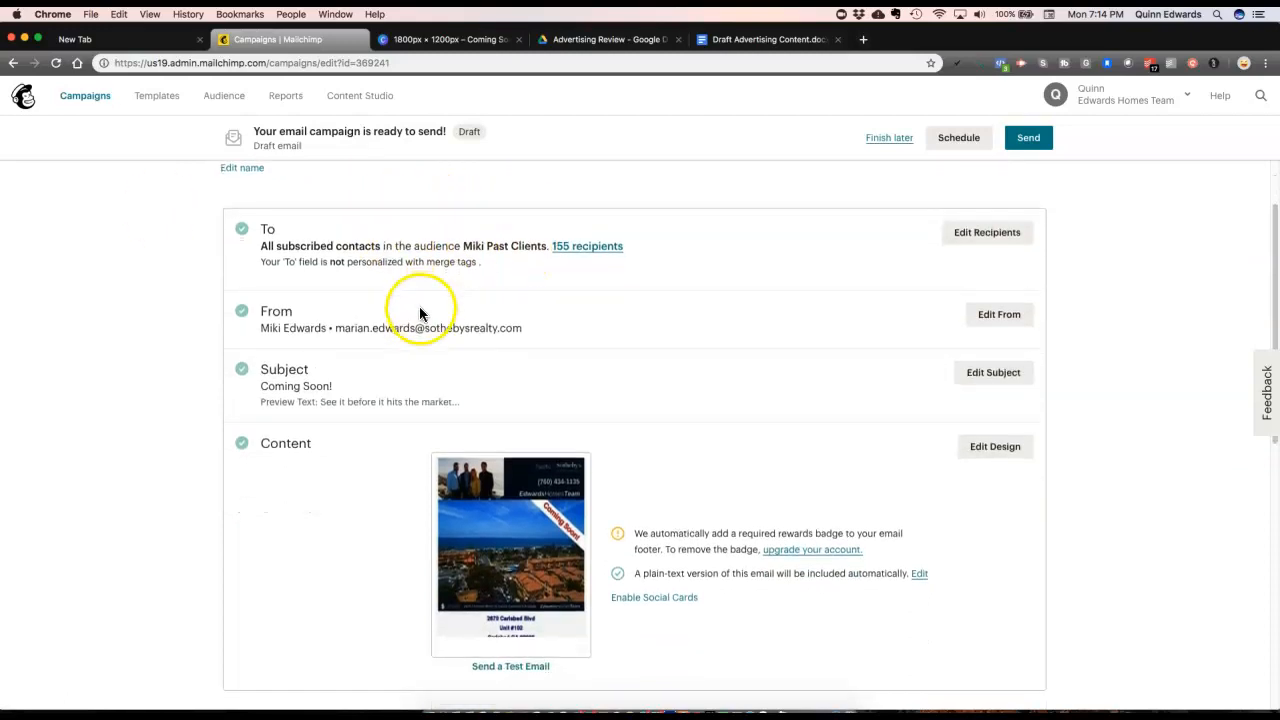
pyautogui.scroll(-1, 420, 307)
pyautogui.scroll(-1, 363, 305)
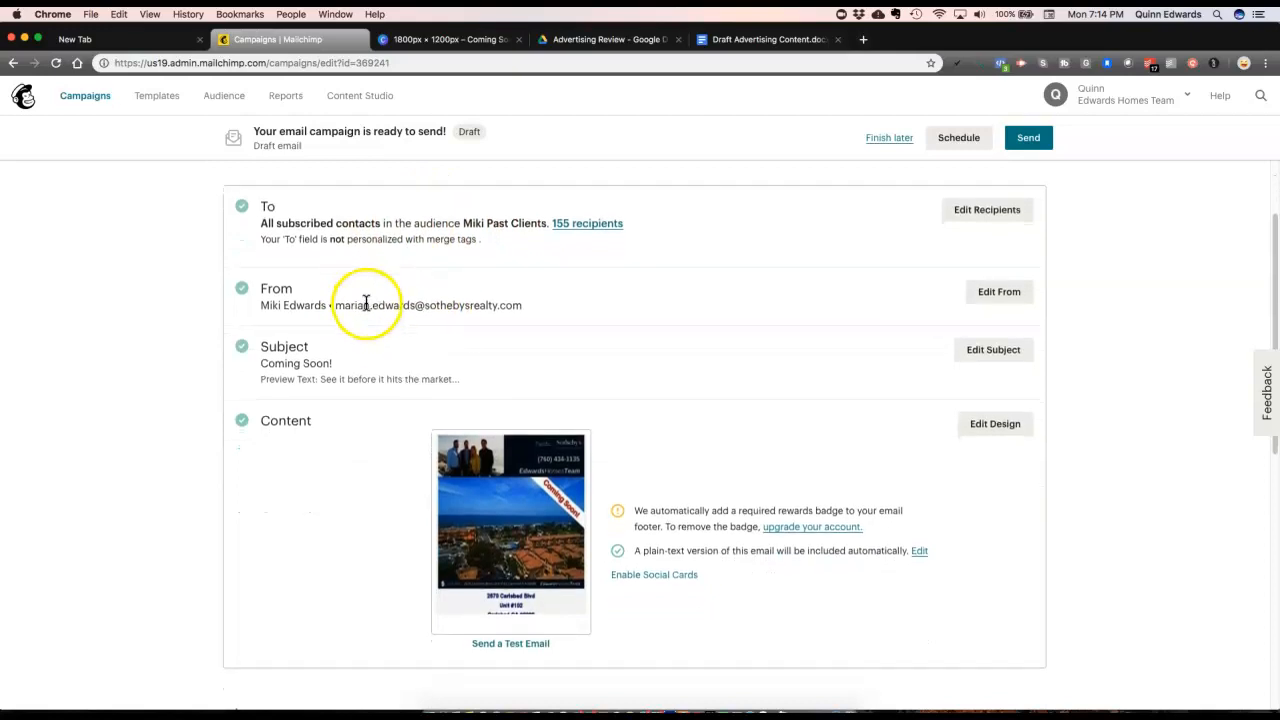
pyautogui.scroll(-3, 380, 305)
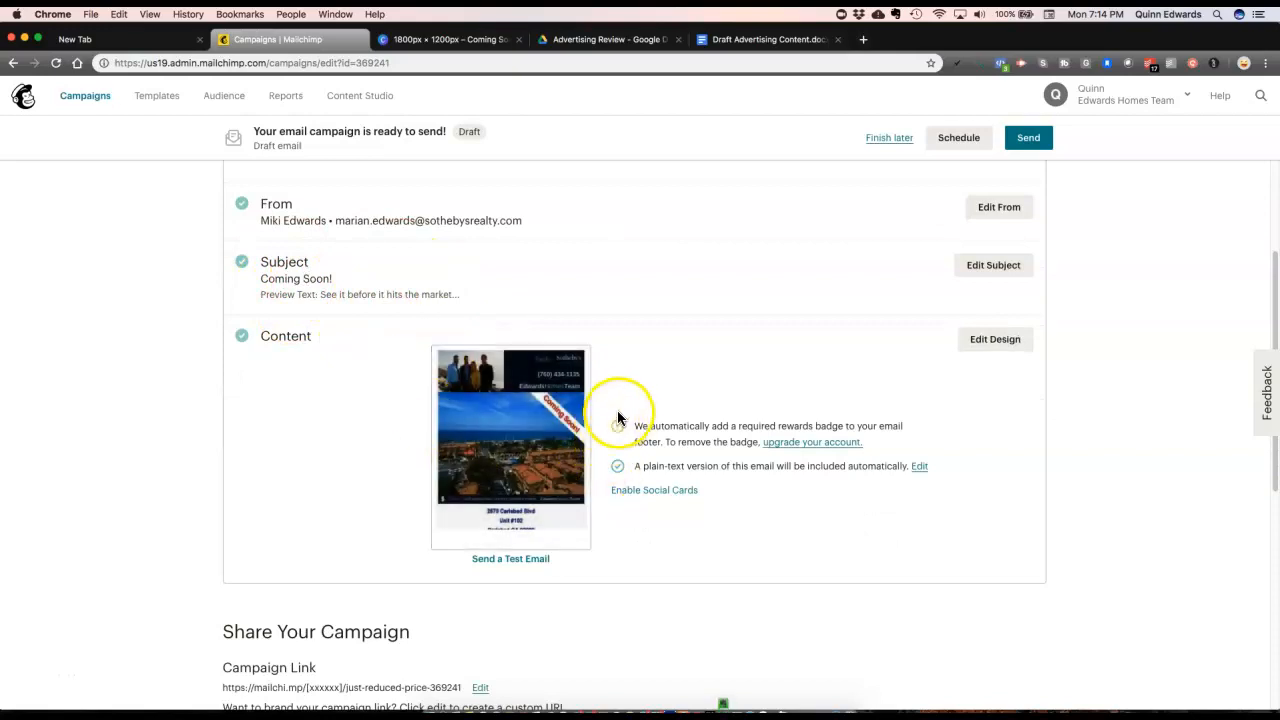
pyautogui.scroll(-1, 616, 413)
pyautogui.click(524, 418)
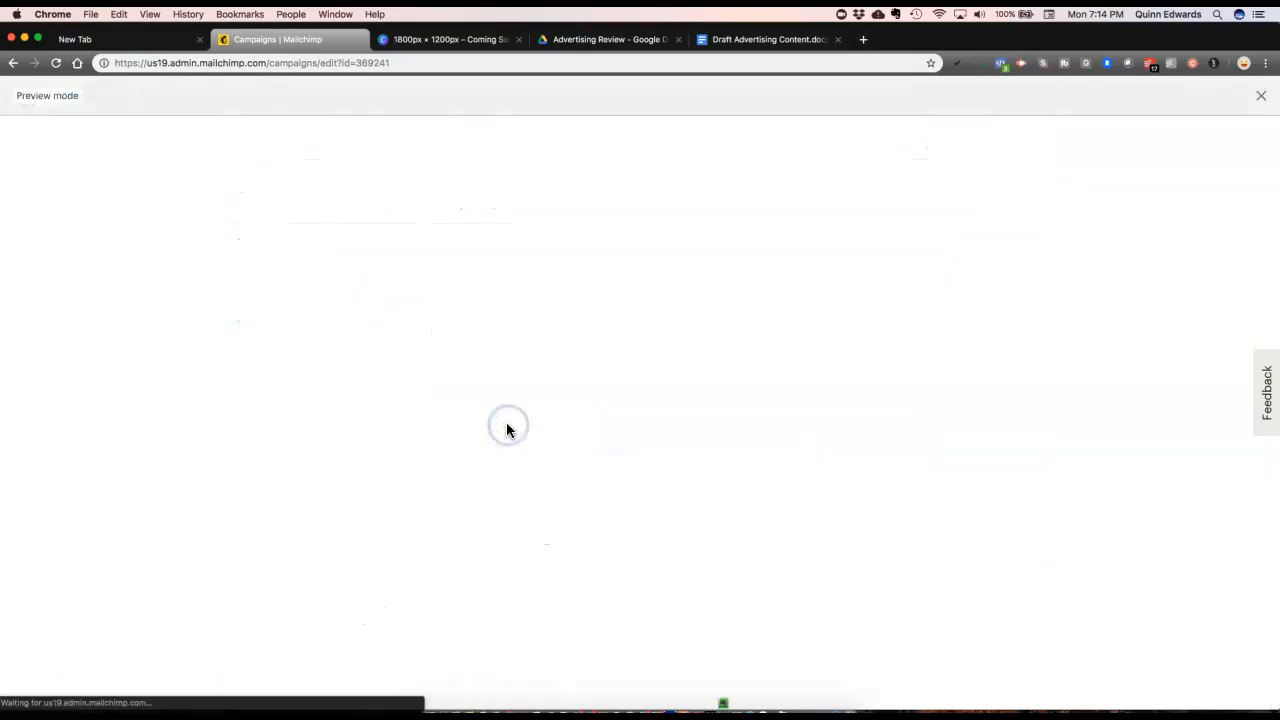
# Step: Scroll through the full Coming Soon email preview, then close it
pyautogui.click(516, 422)
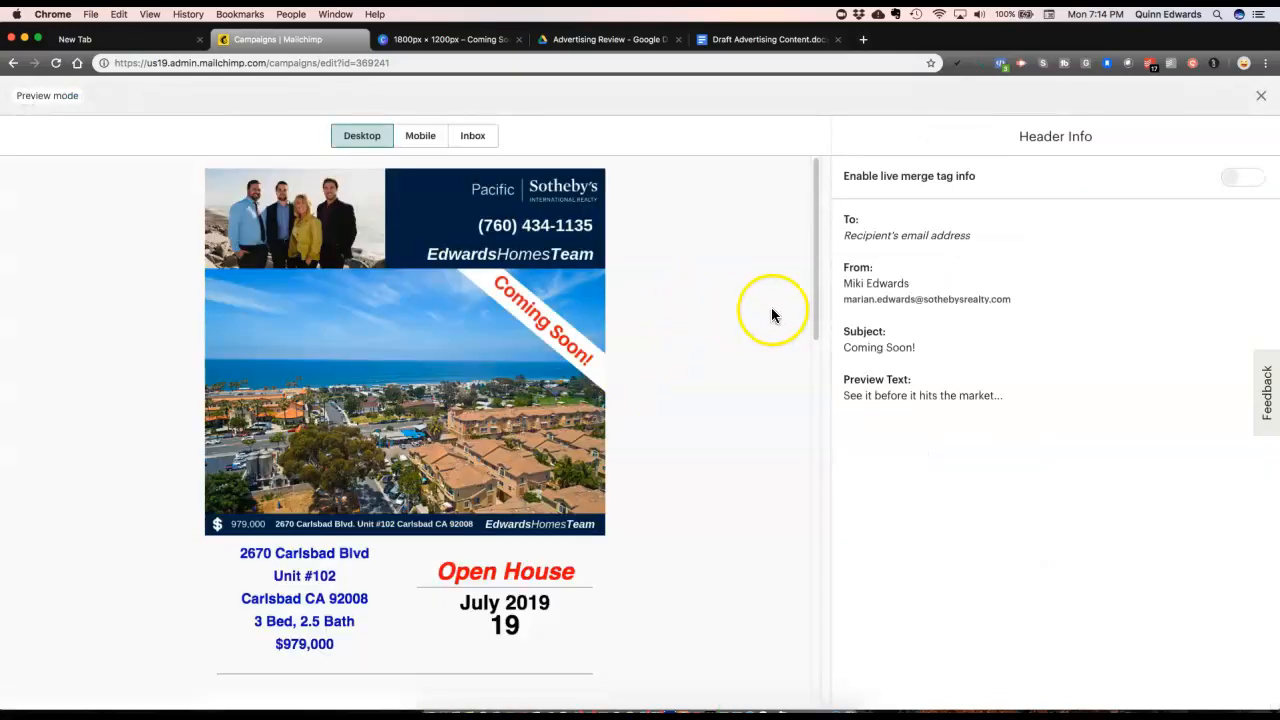
pyautogui.scroll(-1, 772, 308)
pyautogui.scroll(-6, 772, 310)
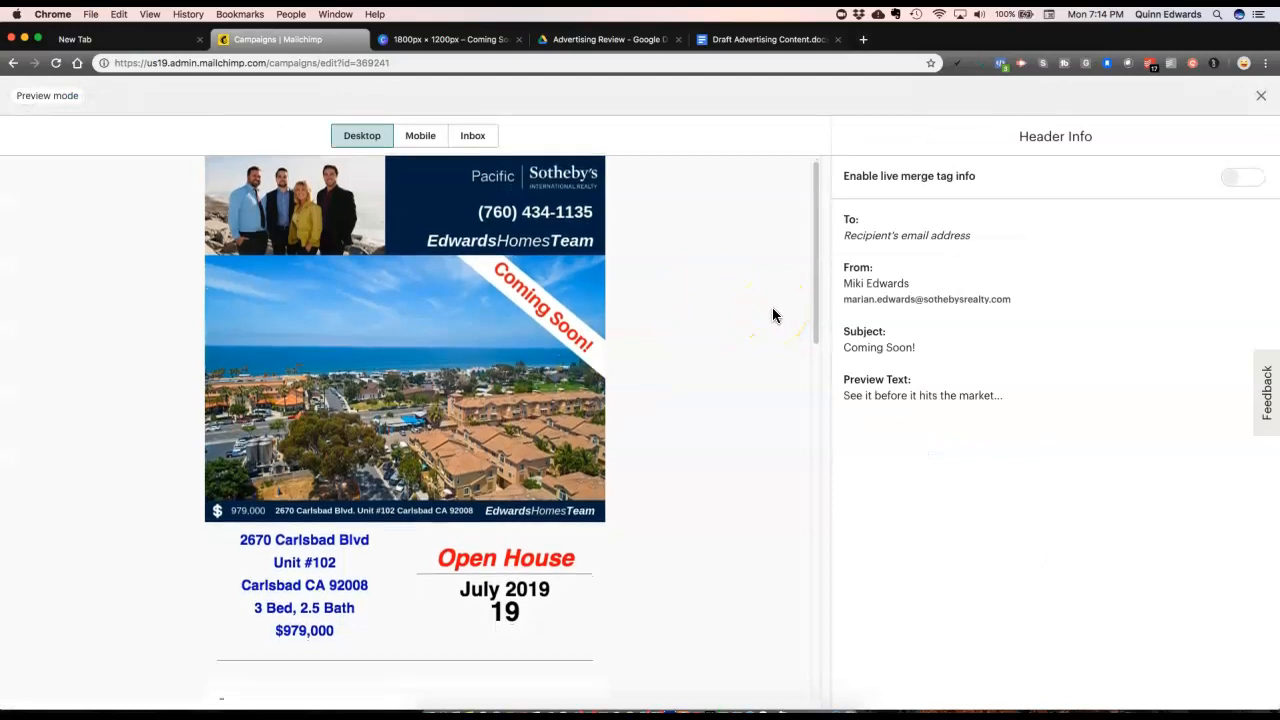
pyautogui.scroll(-11, 772, 315)
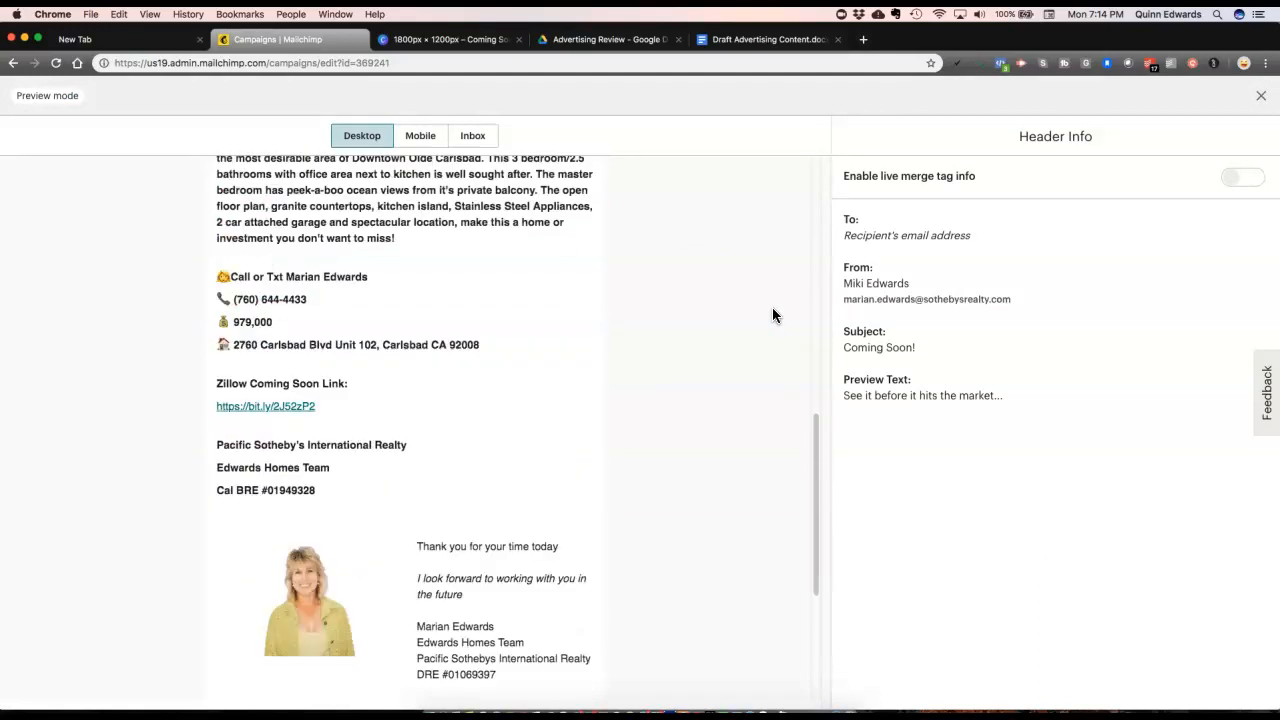
pyautogui.scroll(16, 772, 315)
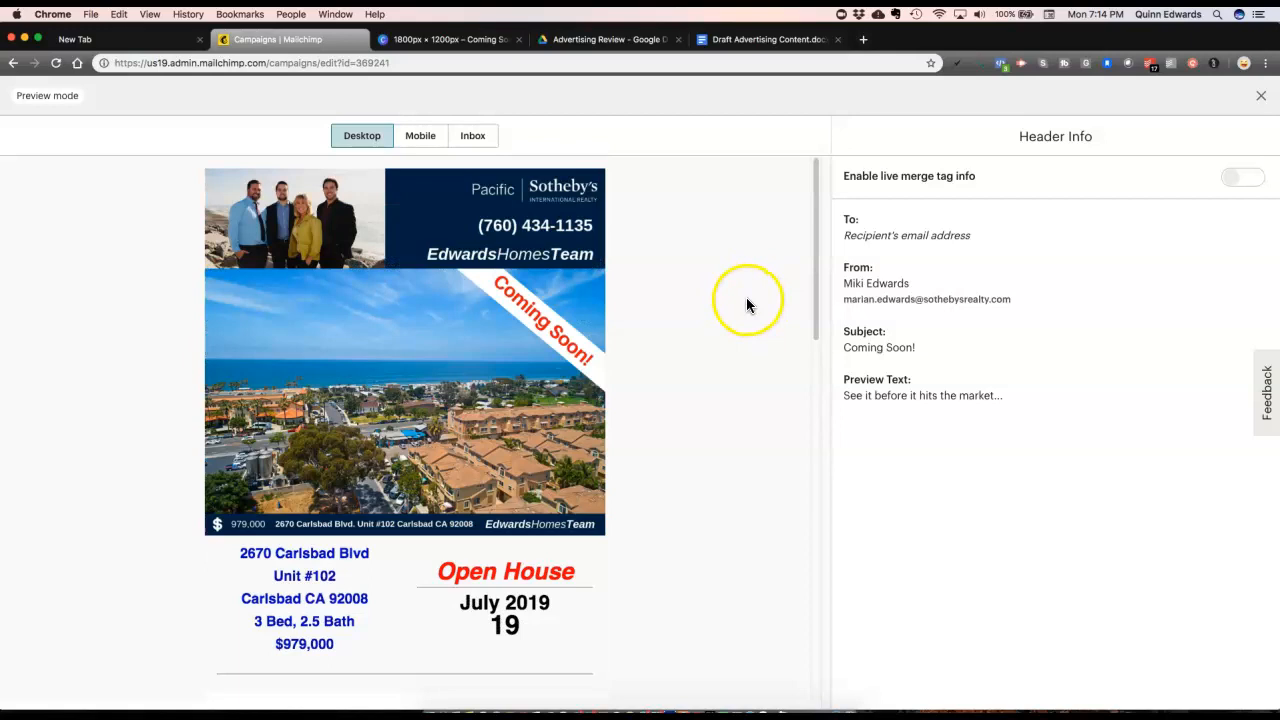
pyautogui.click(1263, 96)
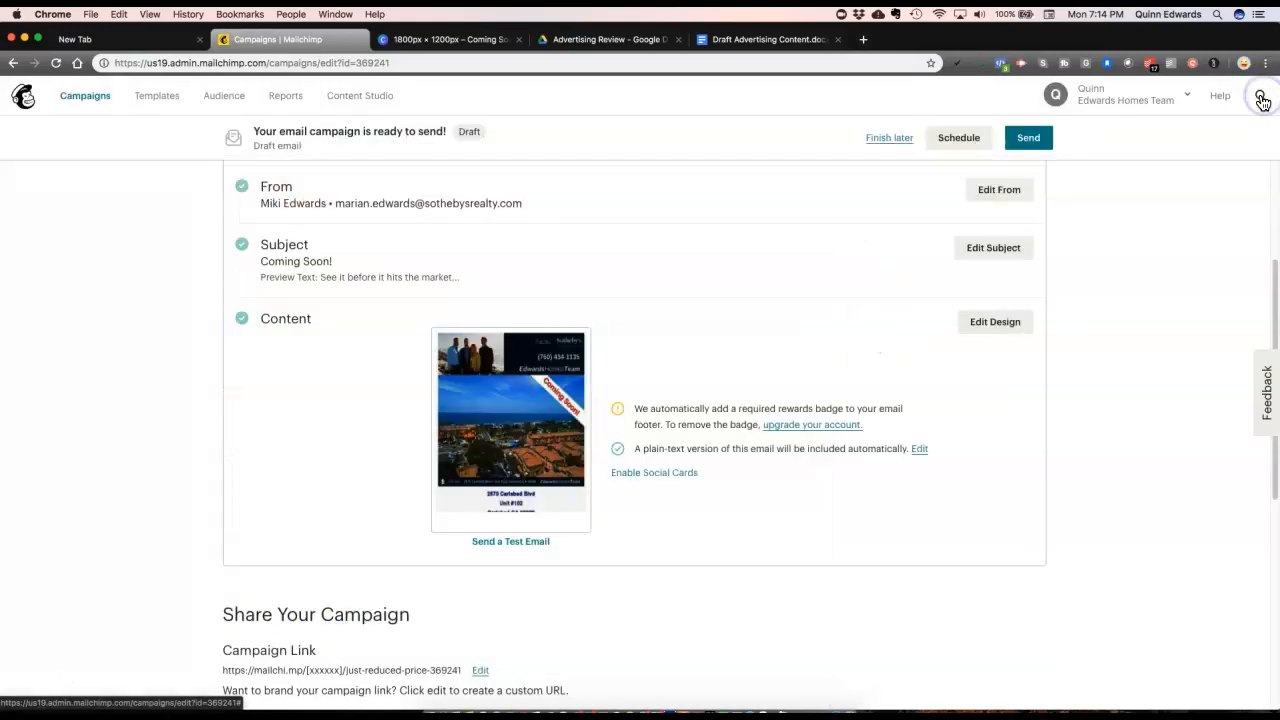
# Step: Append one more Gmail address, comma-separated, to the existing test recipients
pyautogui.click(518, 544)
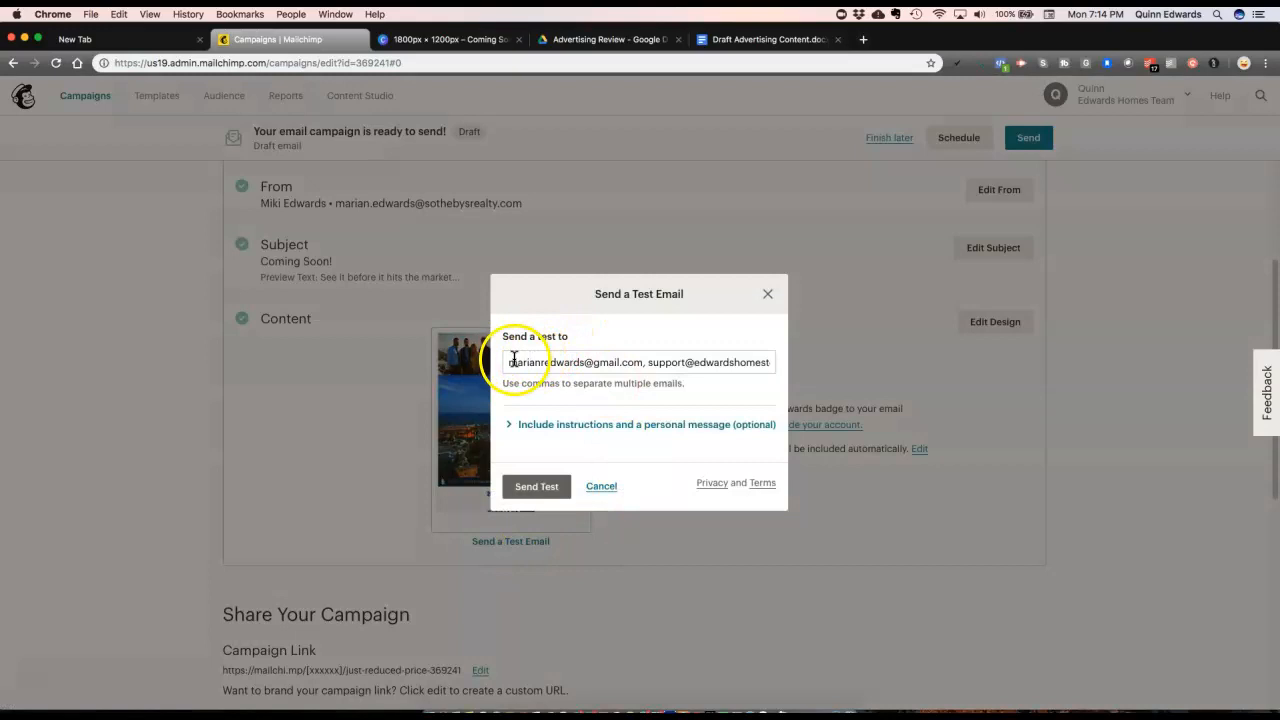
pyautogui.moveTo(511, 362); pyautogui.dragTo(485, 367)
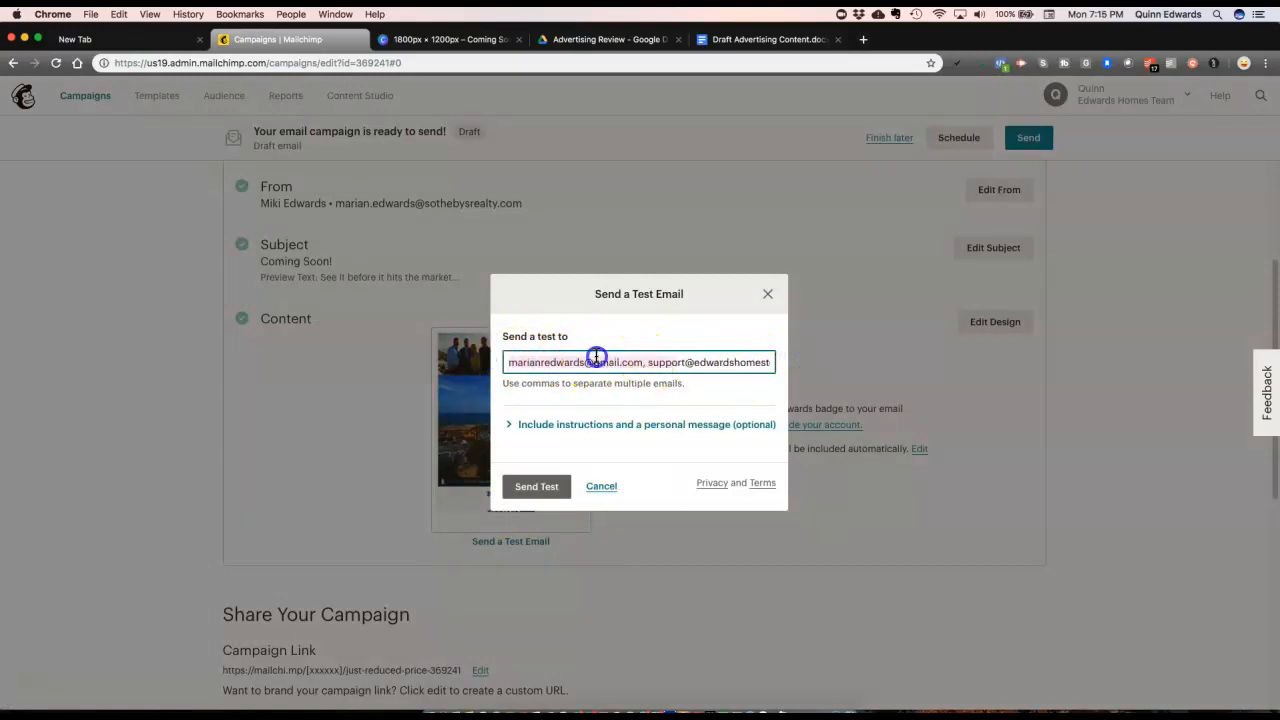
pyautogui.click(643, 361)
pyautogui.write(',')
pyautogui.moveTo(641, 362); pyautogui.dragTo(505, 360)
pyautogui.click(658, 361)
pyautogui.moveTo(724, 362); pyautogui.dragTo(810, 368)
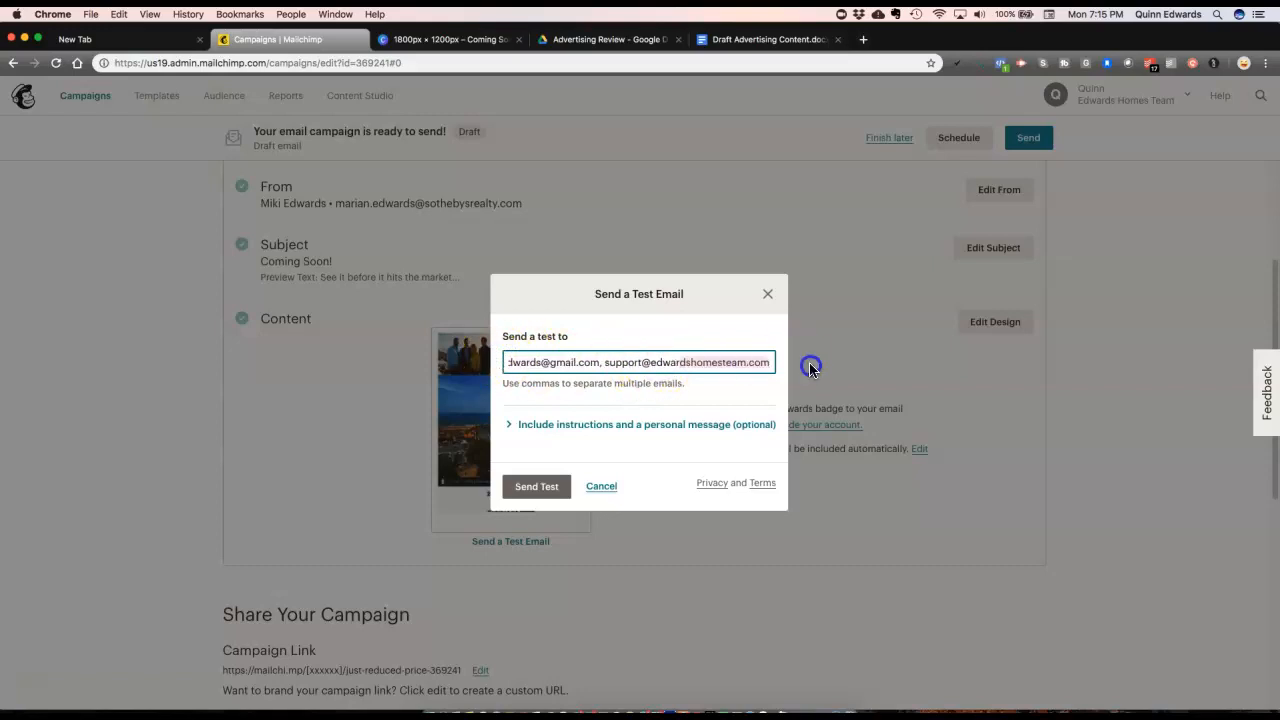
pyautogui.press('Right')
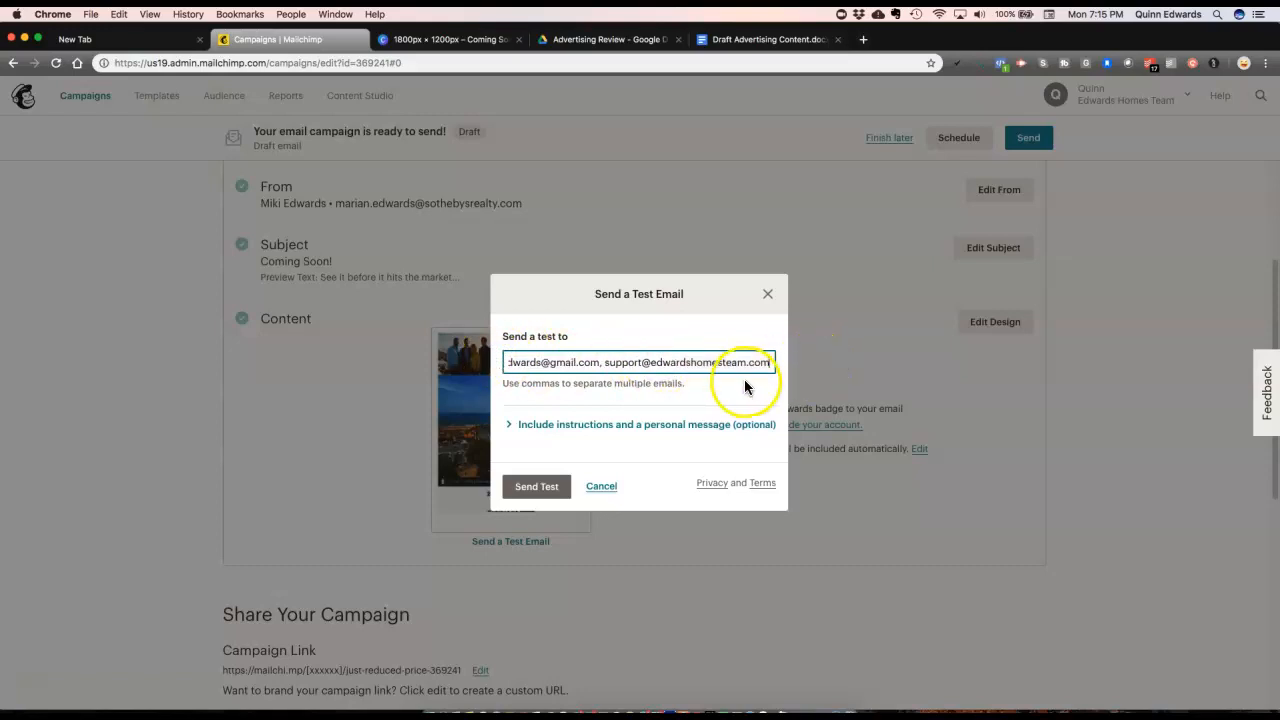
pyautogui.write(', ')
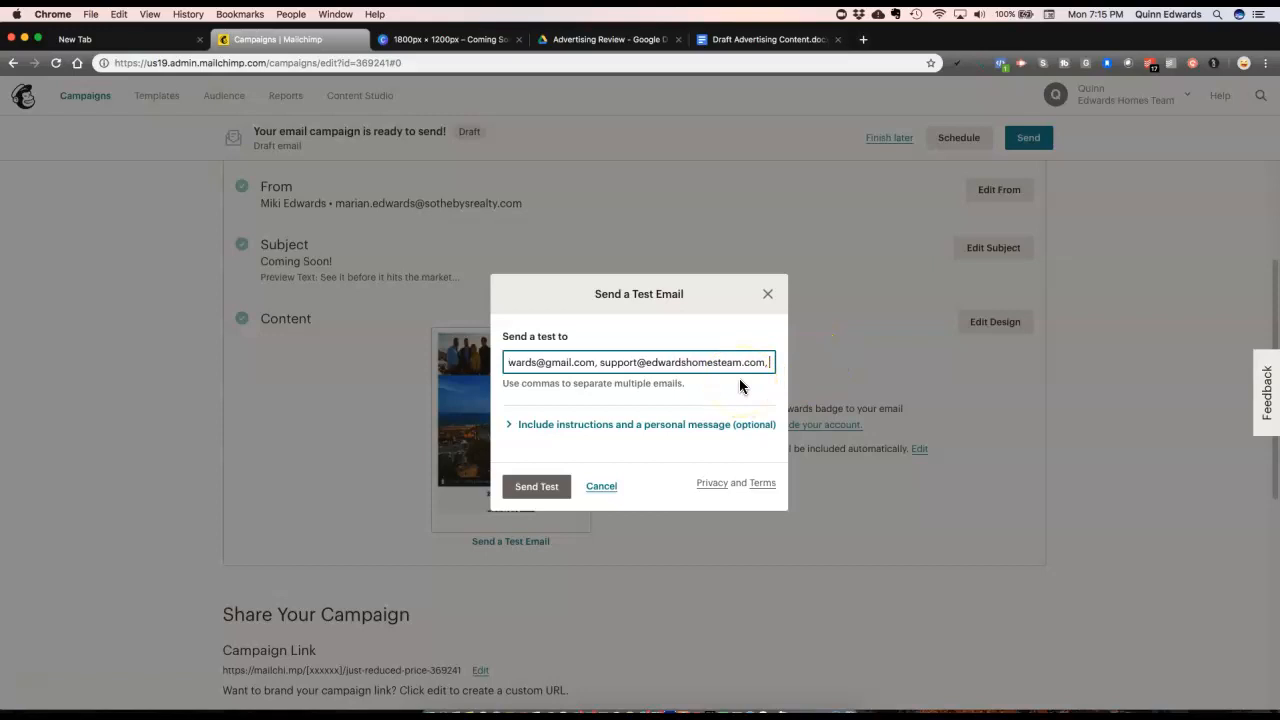
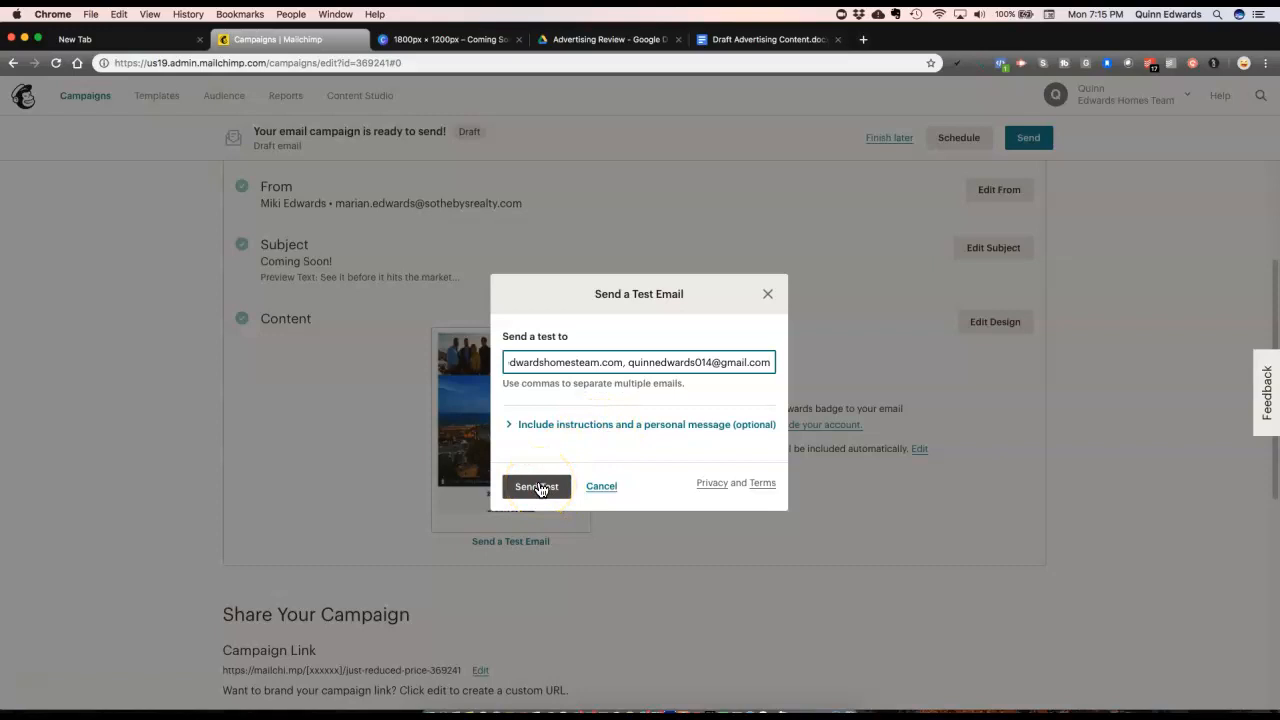
# Step: Check the full recipient list and send the Coming Soon test email
pyautogui.moveTo(648, 363); pyautogui.dragTo(503, 363)
pyautogui.click(503, 363)
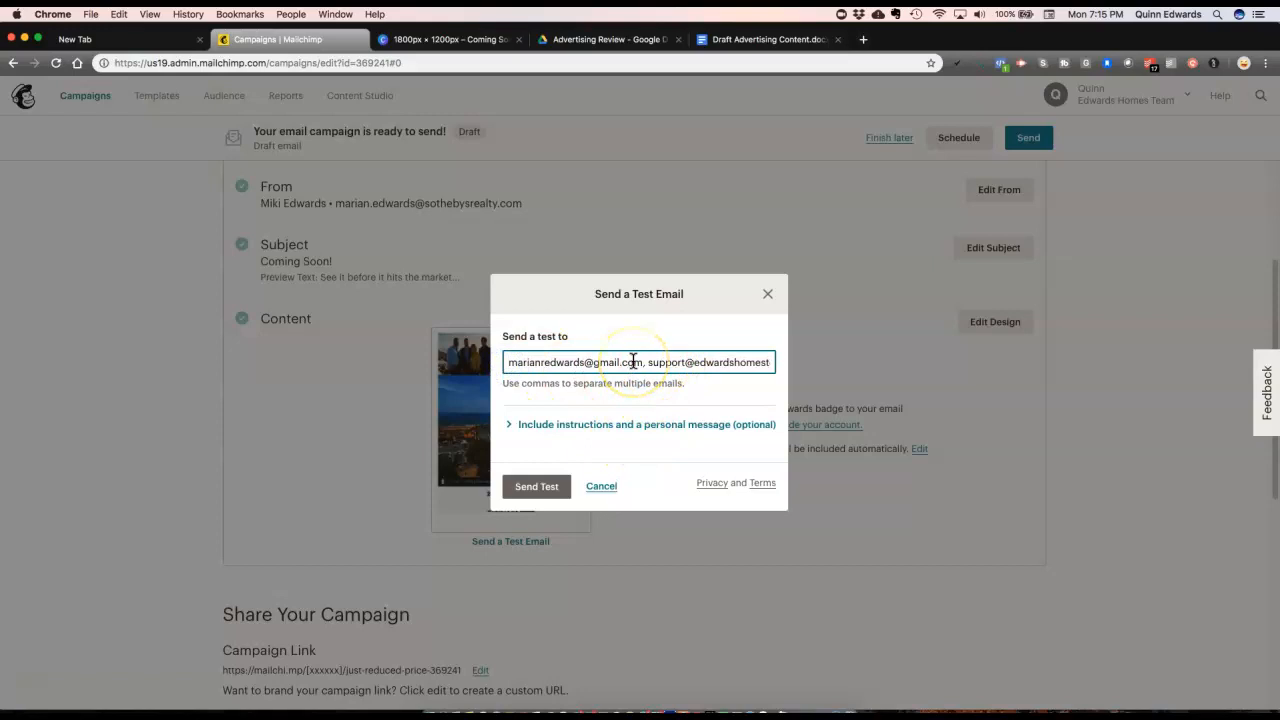
pyautogui.click(540, 489)
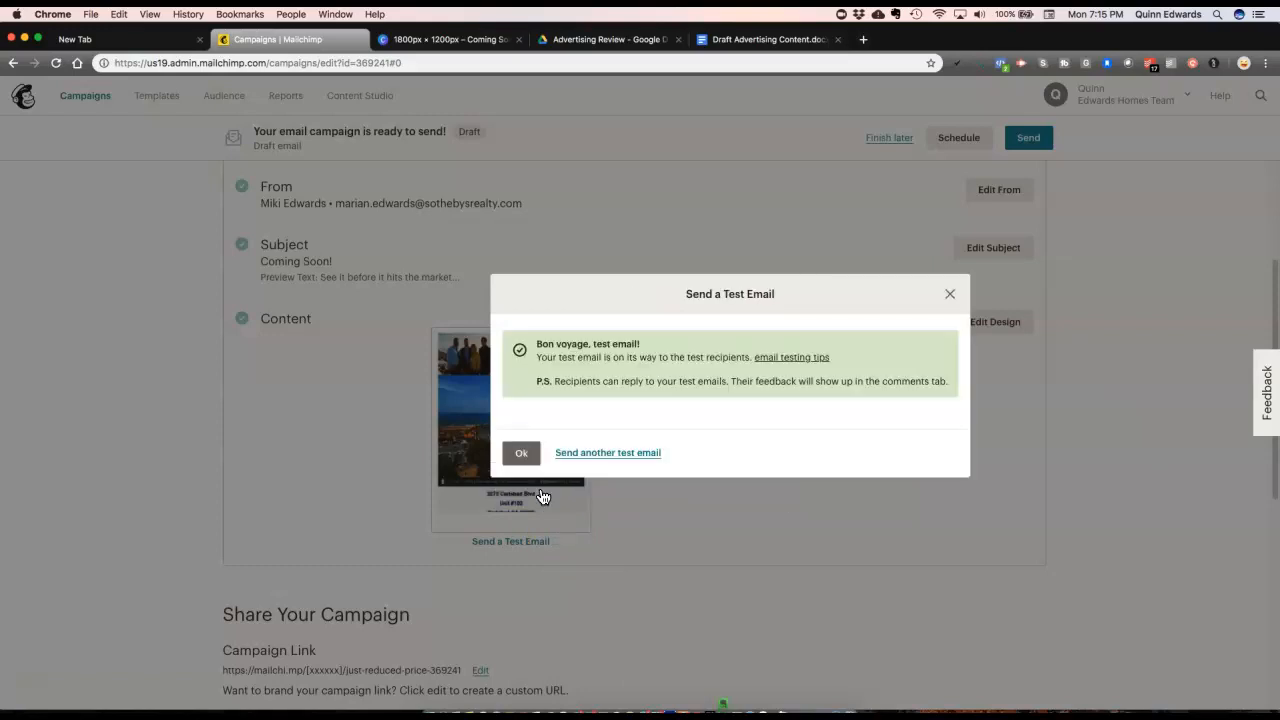
# Step: Dismiss the test-sent confirmation and open the newly arrived '[Test] Coming Soon!' email in Gmail
pyautogui.click(522, 453)
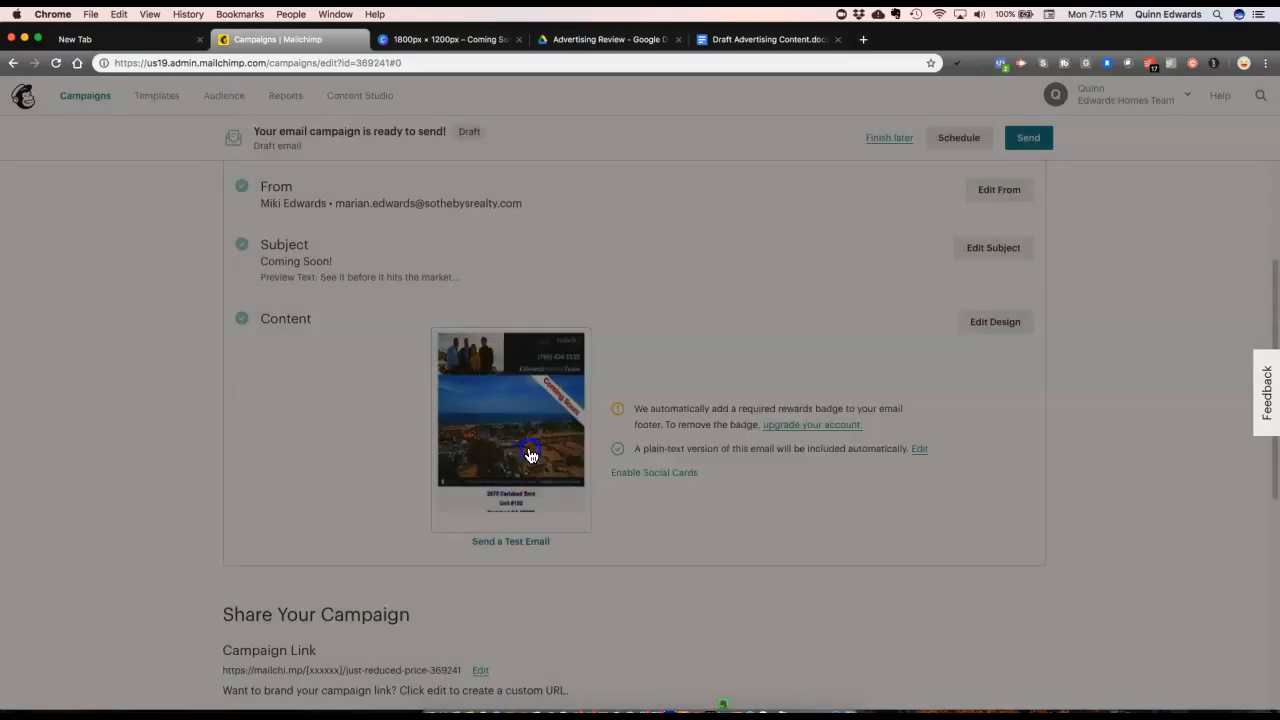
pyautogui.click(862, 39)
pyautogui.click(1151, 98)
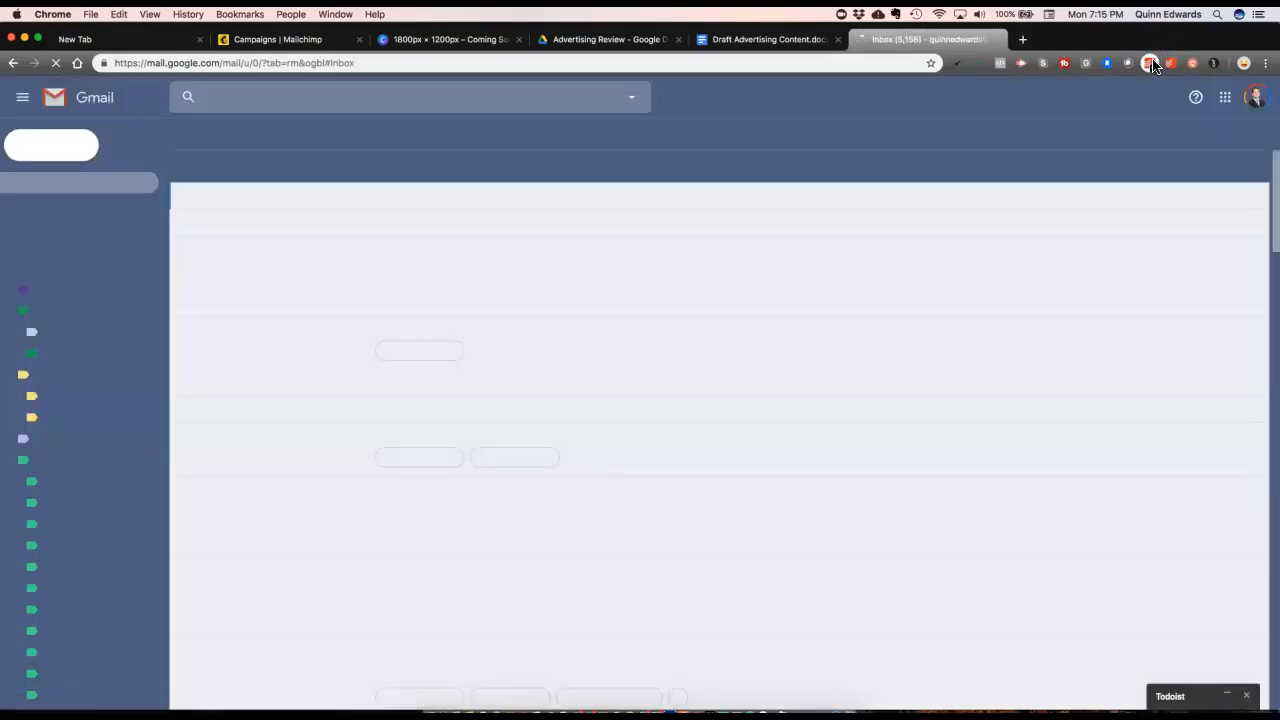
pyautogui.click(1152, 64)
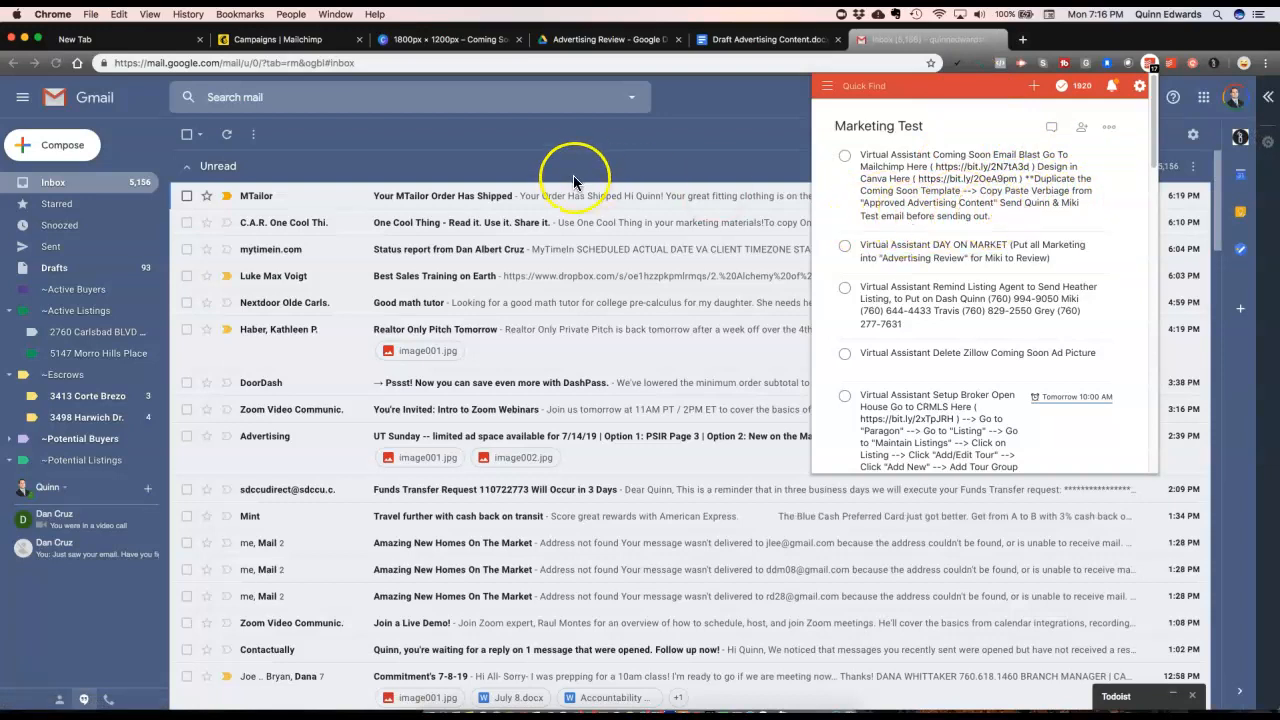
pyautogui.click(552, 155)
pyautogui.click(226, 136)
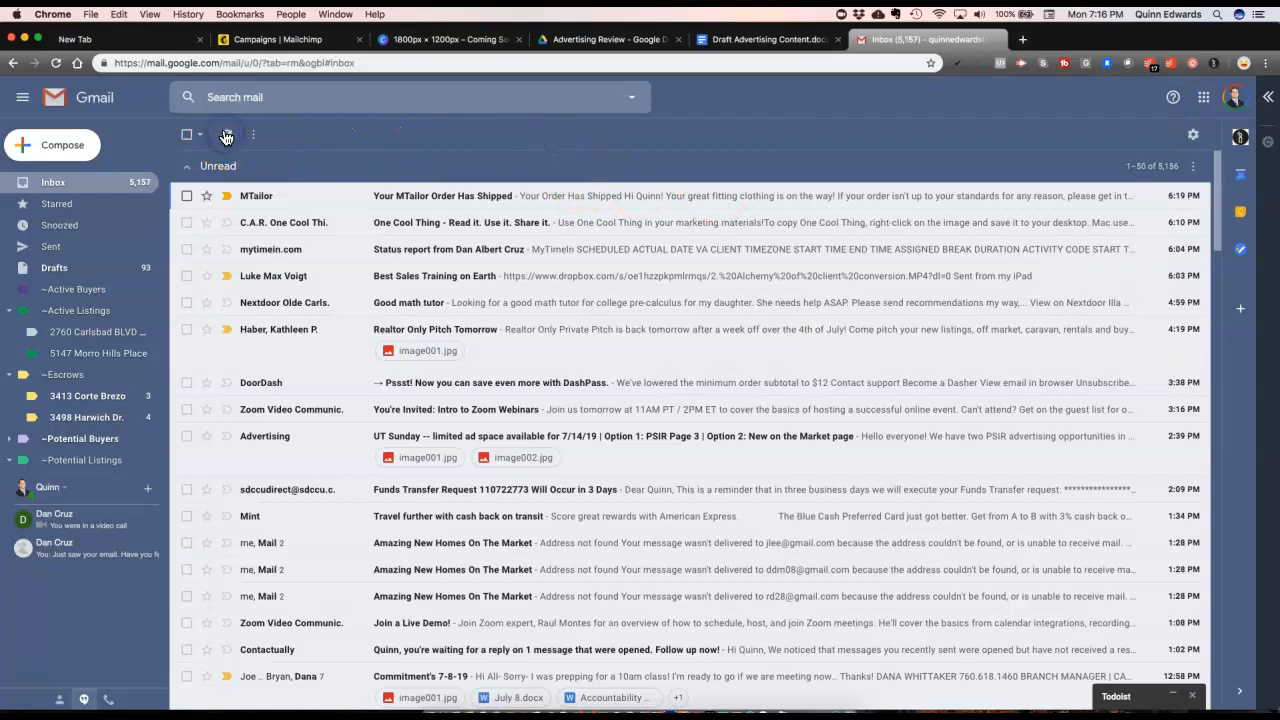
pyautogui.click(356, 198)
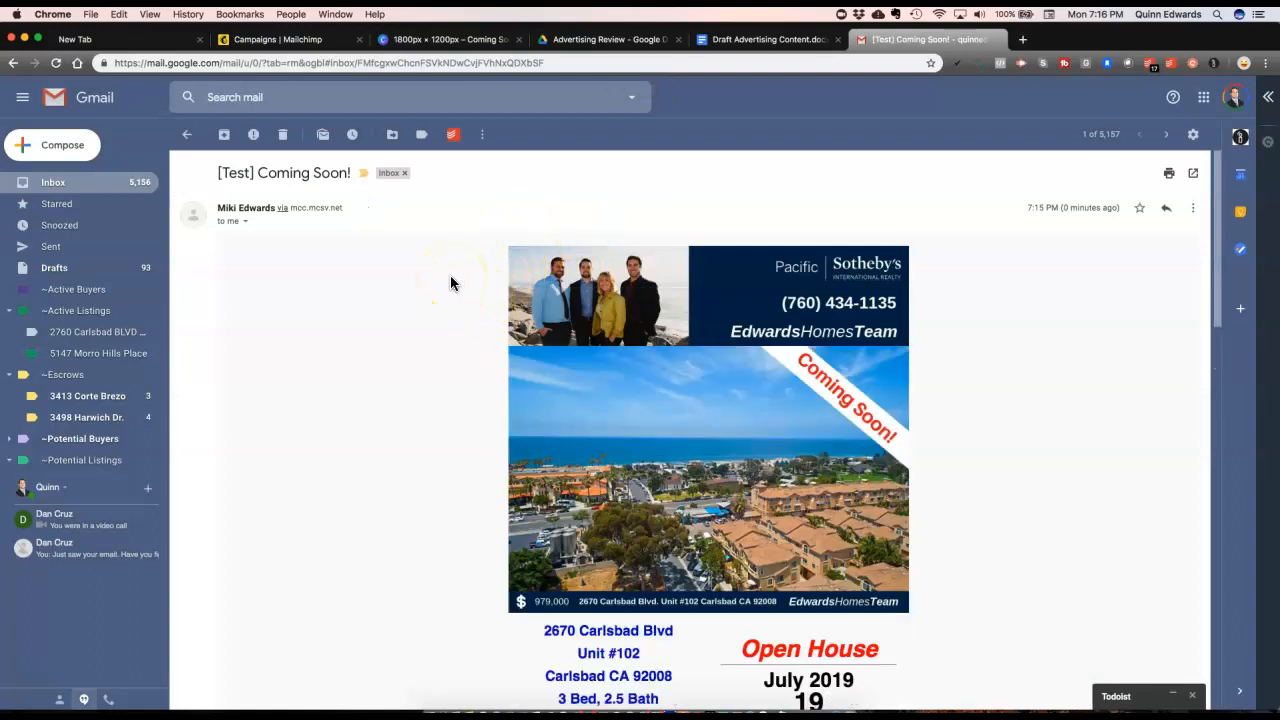
# Step: Scroll through the email, follow its Zillow bit.ly listing link, and return to the message
pyautogui.scroll(-2, 452, 280)
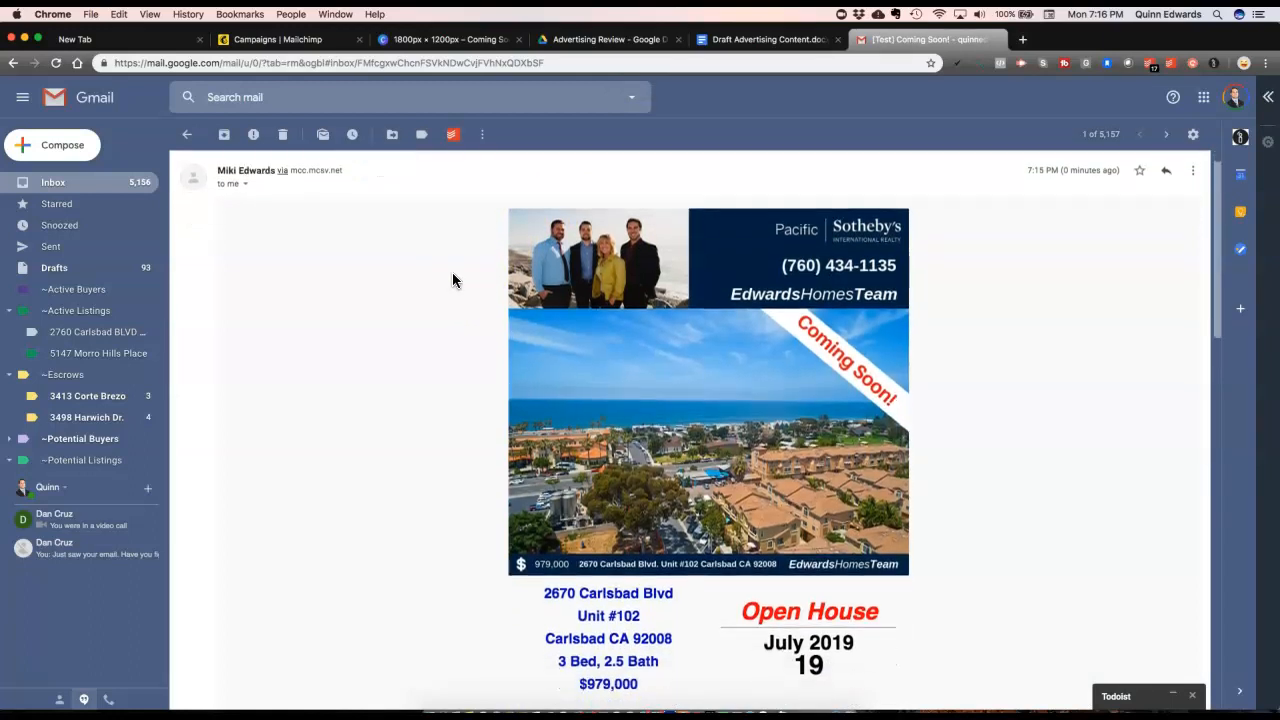
pyautogui.scroll(-3, 452, 280)
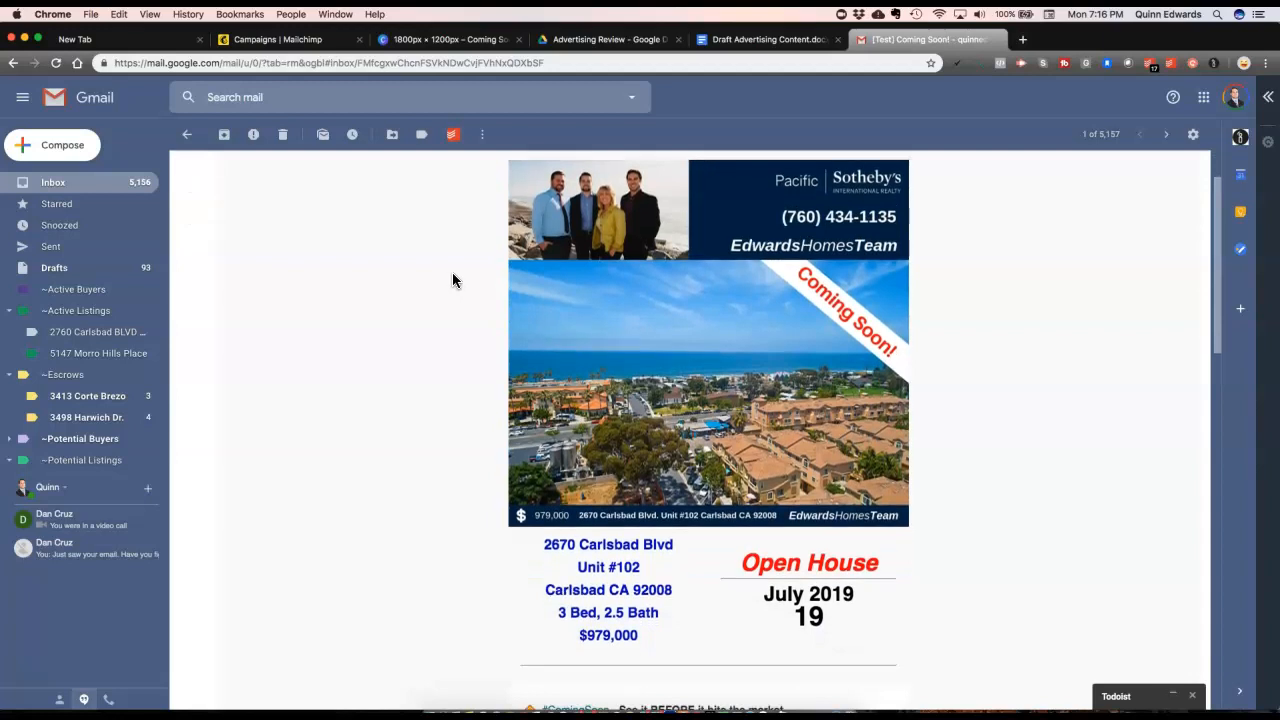
pyautogui.scroll(-20, 452, 273)
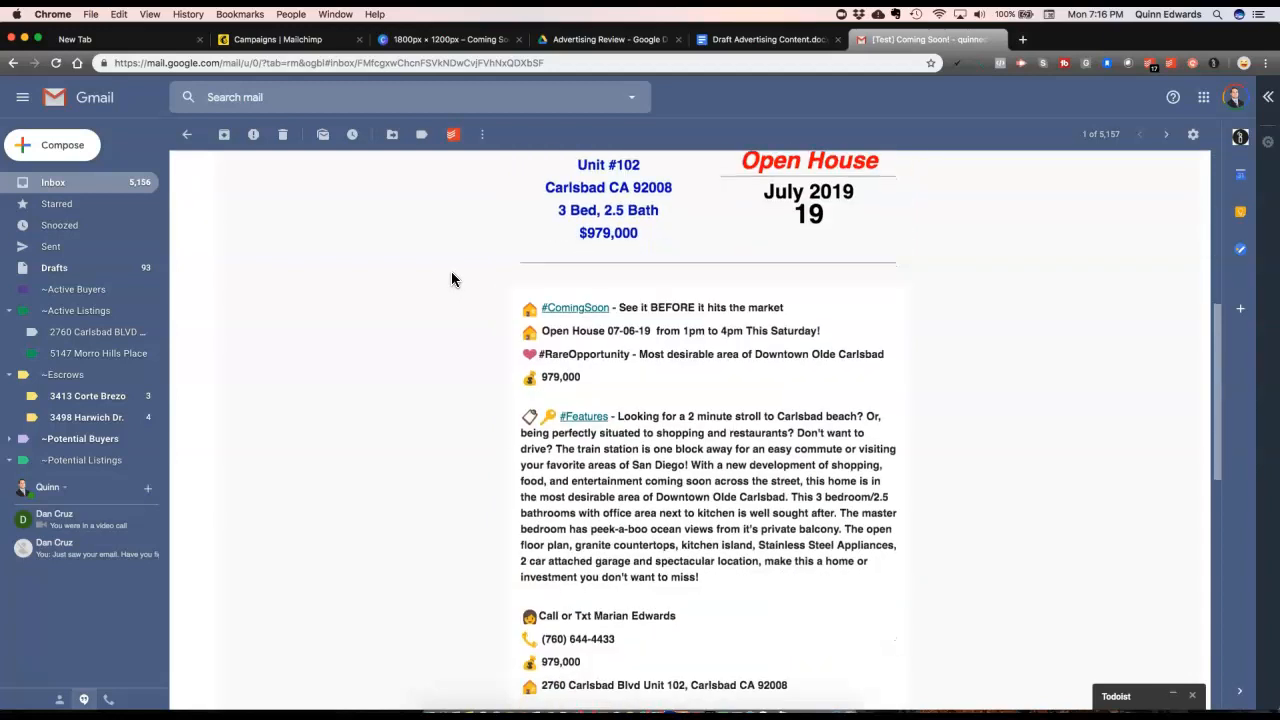
pyautogui.scroll(-15, 451, 279)
pyautogui.click(571, 450)
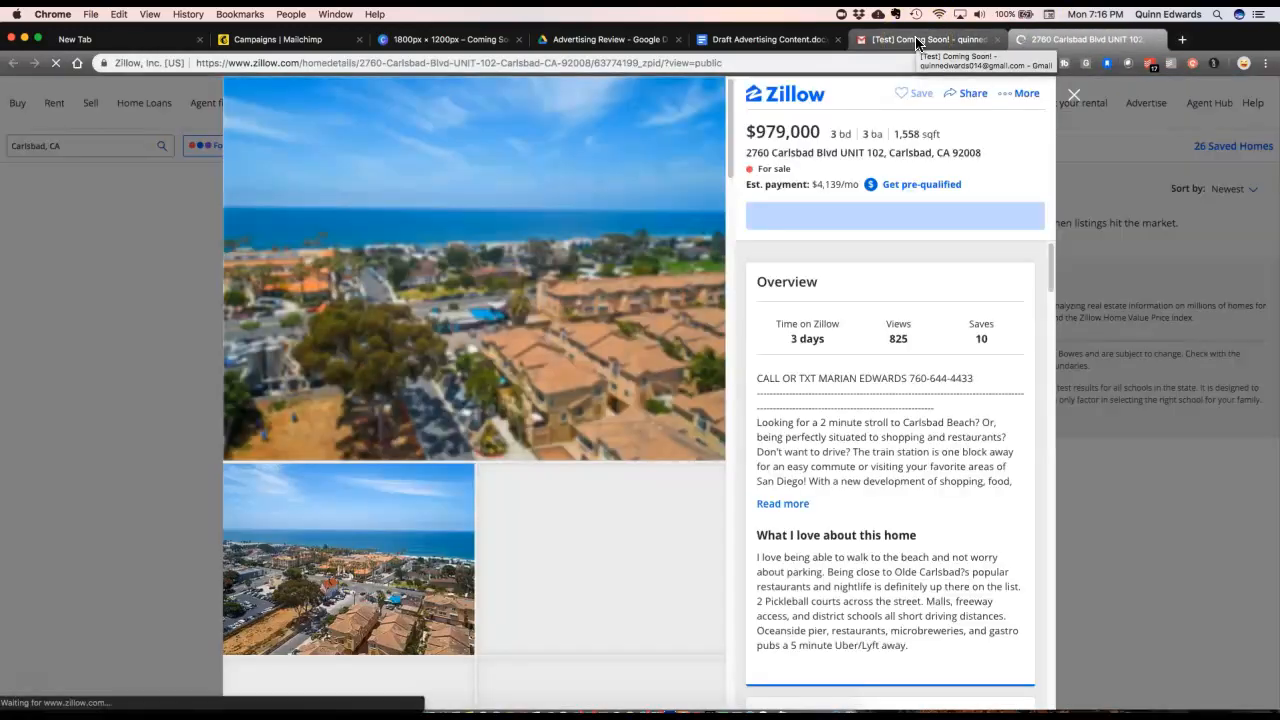
pyautogui.click(916, 44)
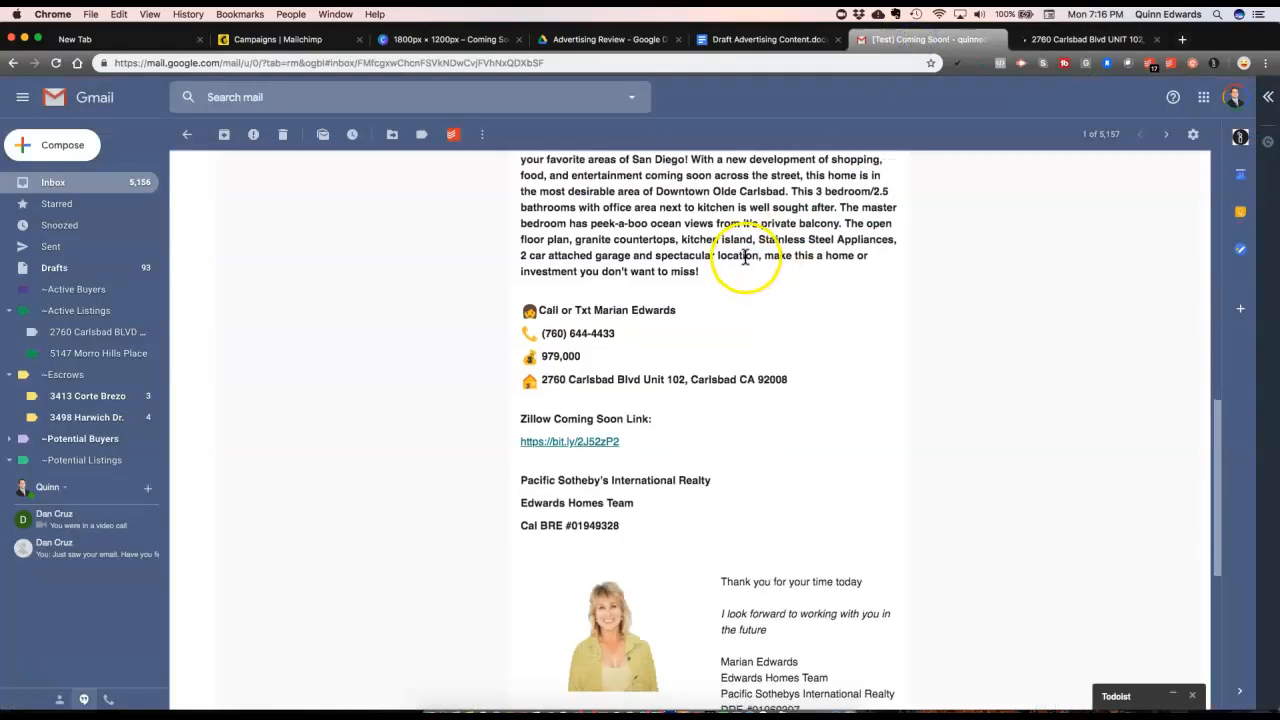
pyautogui.scroll(-6, 735, 260)
pyautogui.scroll(10, 745, 260)
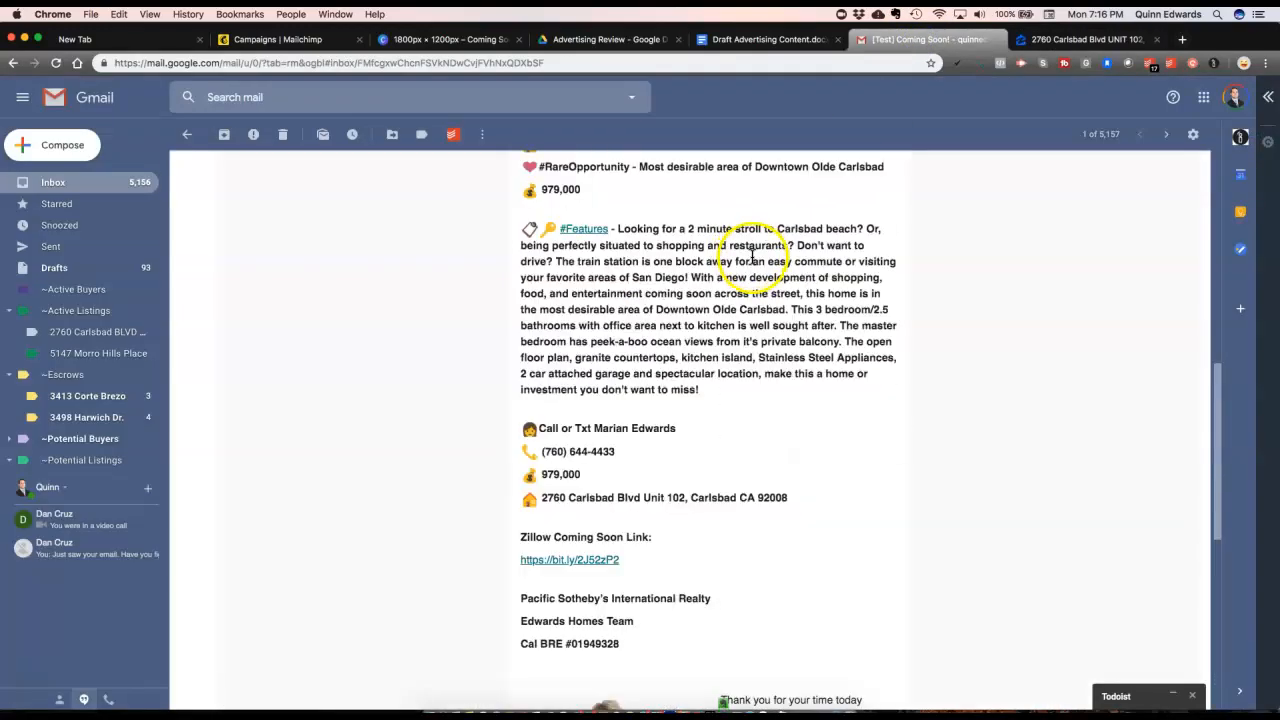
pyautogui.scroll(1, 753, 266)
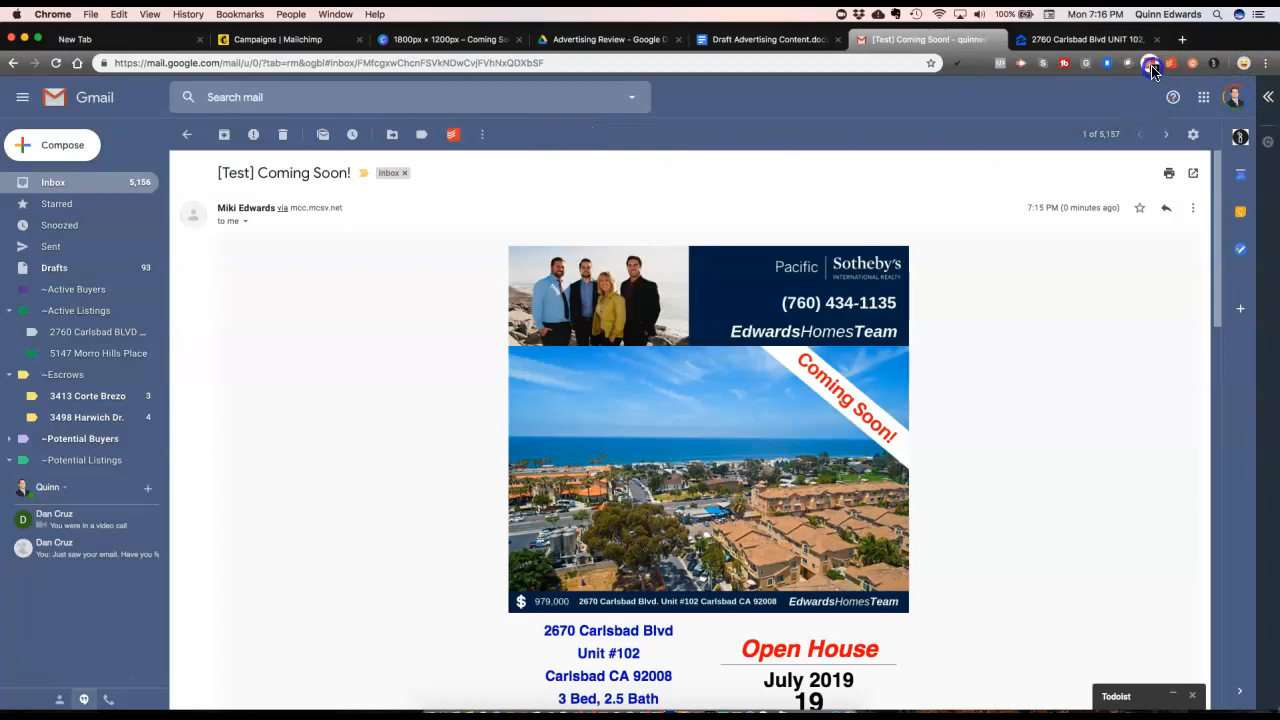
# Step: Look over the Coming Soon campaign page in Mailchimp once more
pyautogui.click(320, 42)
pyautogui.scroll(-5, 349, 323)
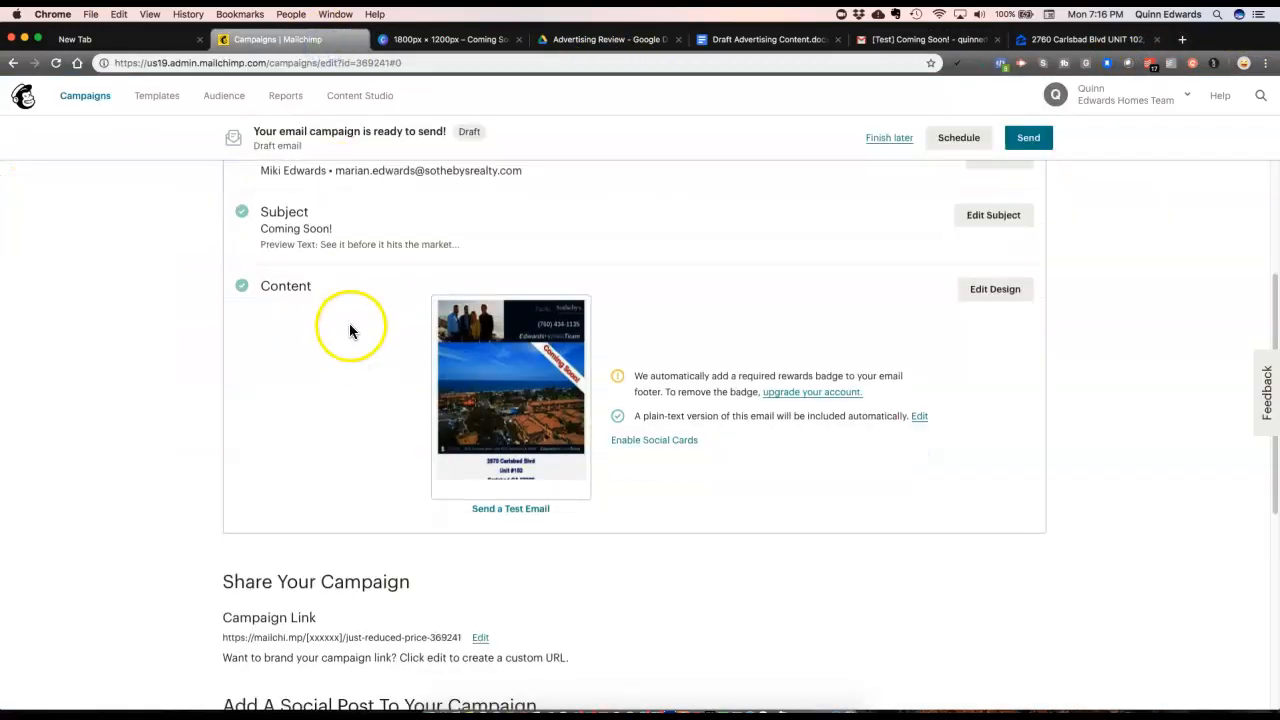
pyautogui.scroll(7, 349, 323)
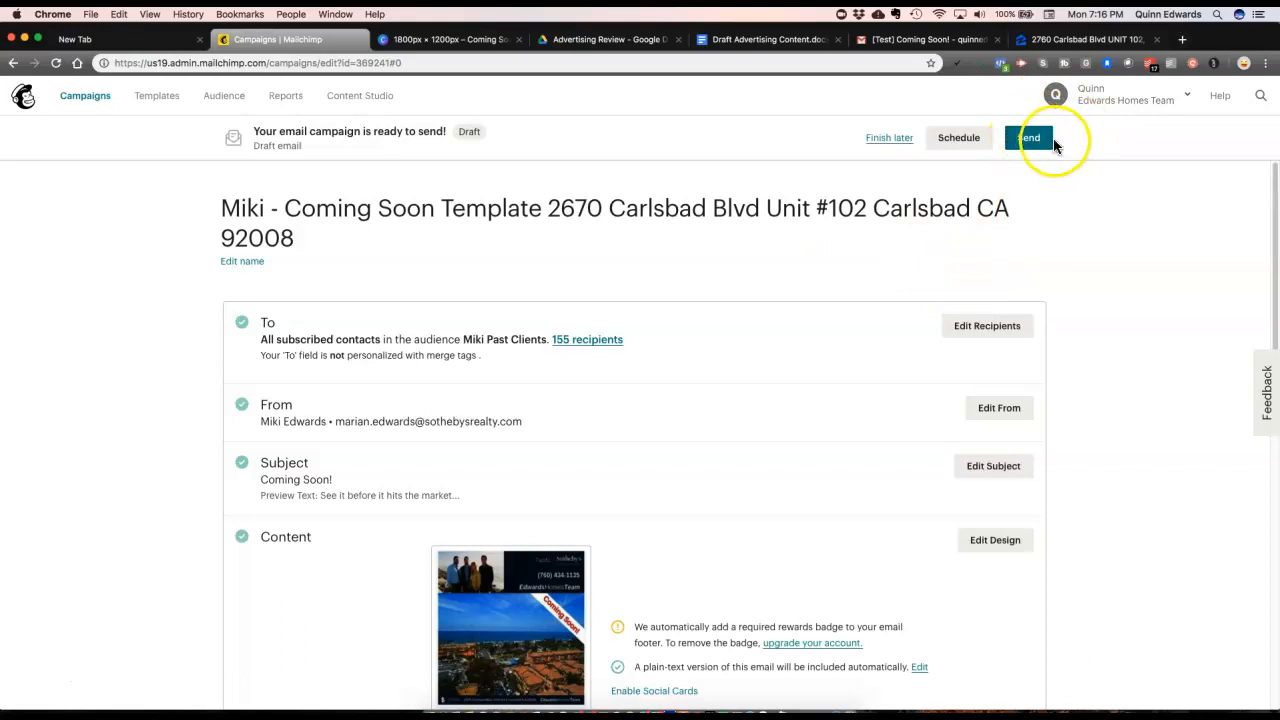
pyautogui.scroll(-2, 715, 237)
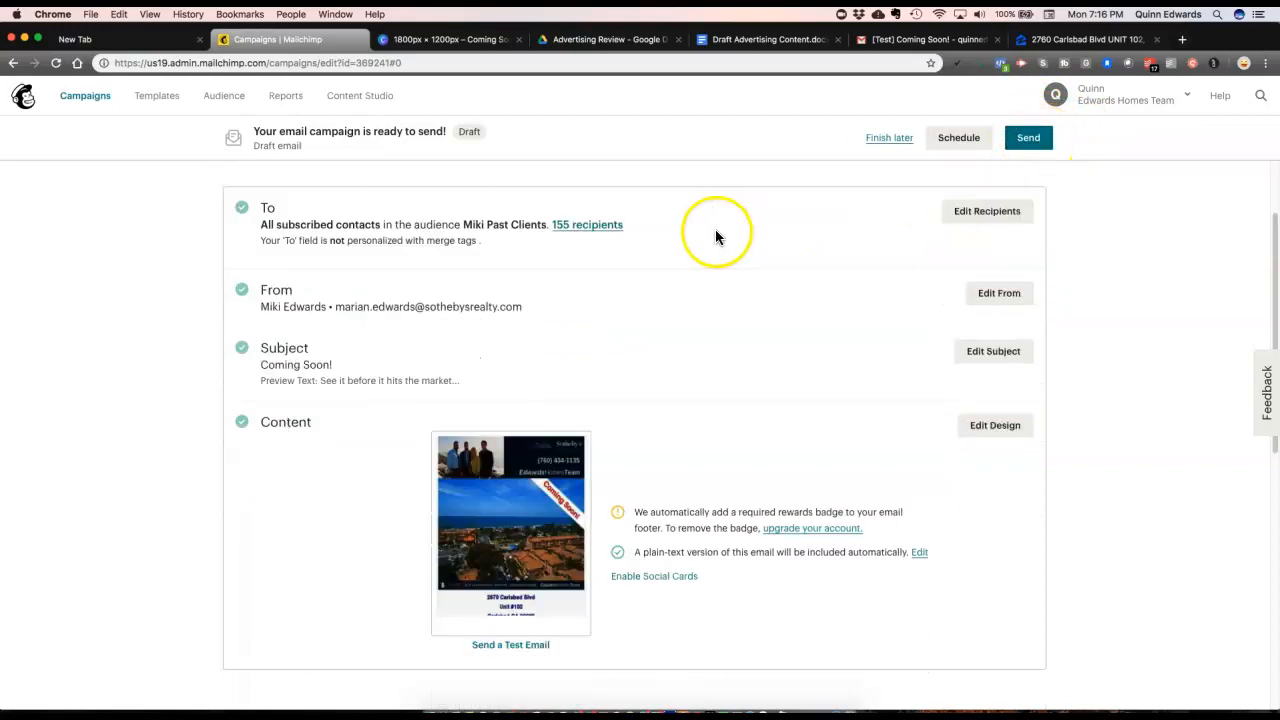
pyautogui.scroll(2, 920, 272)
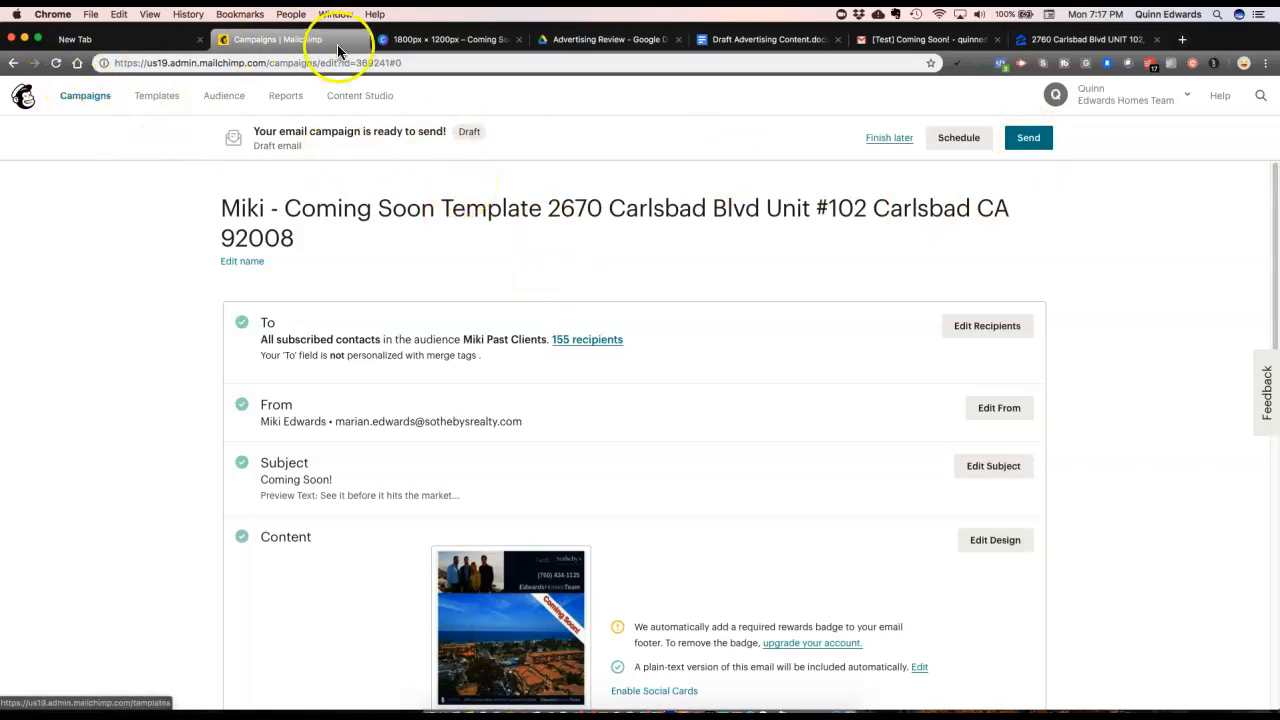
pyautogui.moveTo(360, 44); pyautogui.dragTo(478, 209)
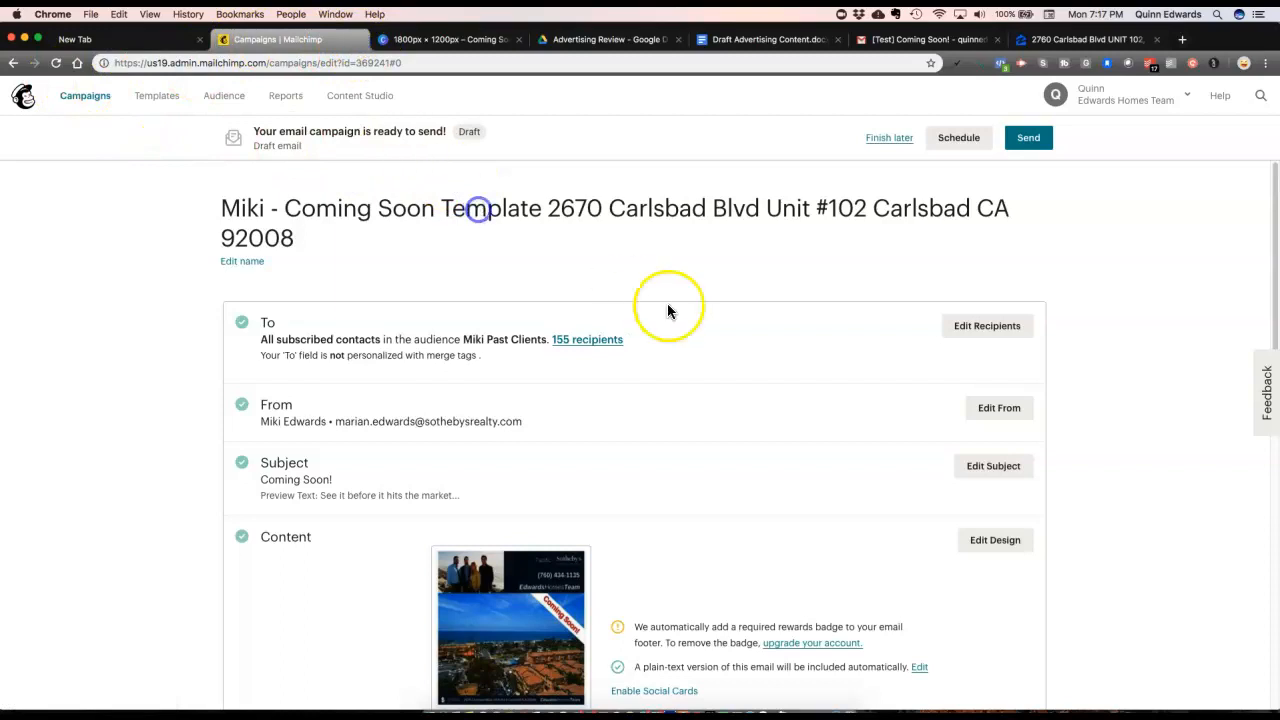
pyautogui.scroll(-10, 697, 263)
pyautogui.scroll(10, 700, 265)
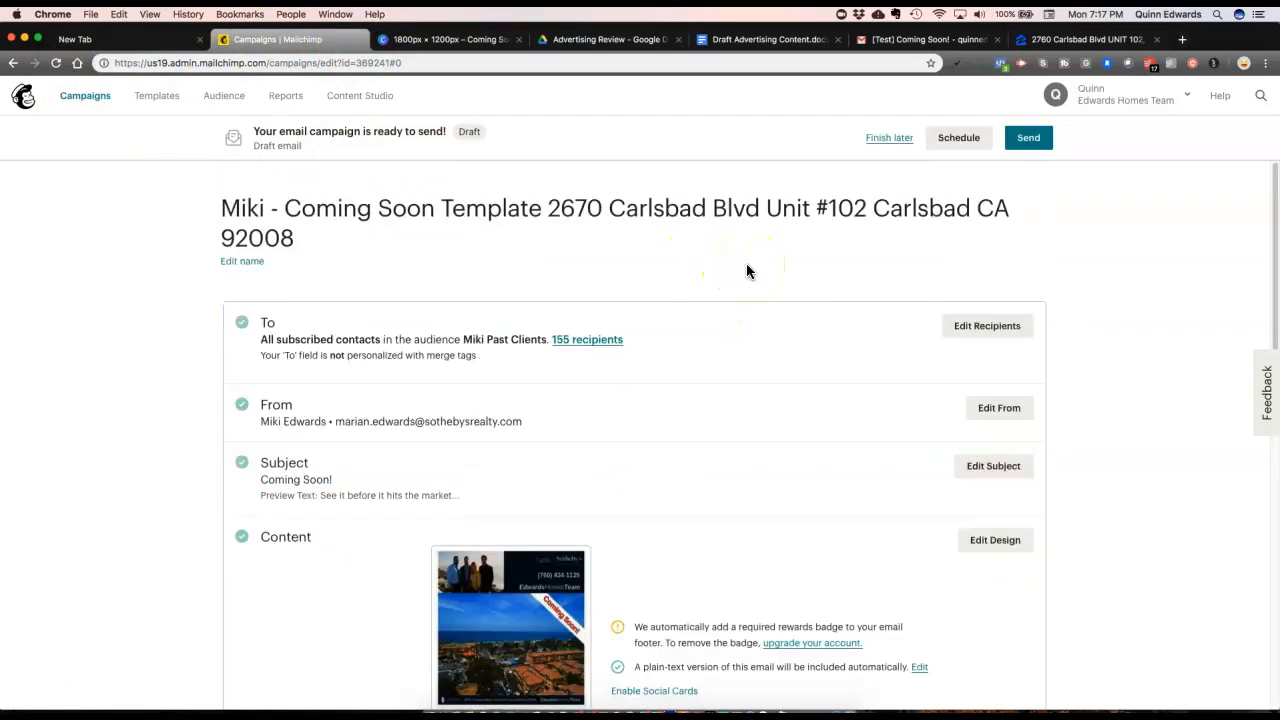
# Step: Close the campaign tab and reopen Mailchimp Campaigns via the Todoist task's link
pyautogui.click(359, 39)
pyautogui.click(1147, 64)
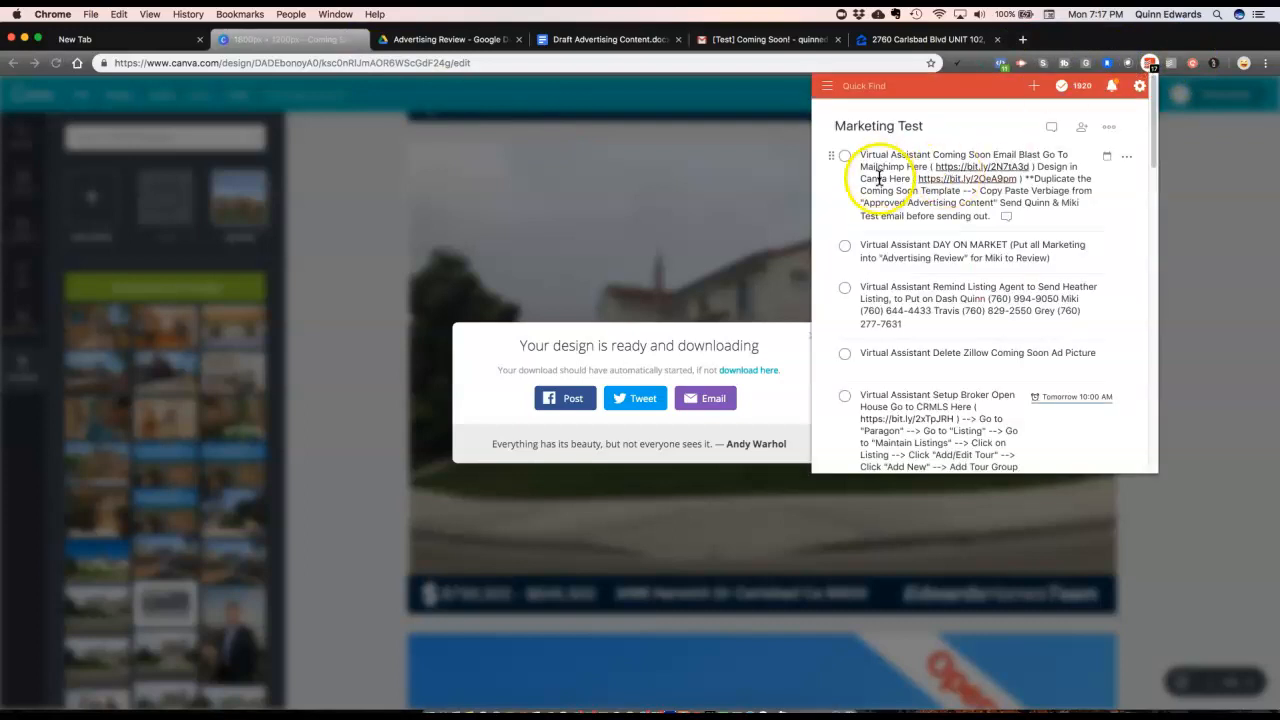
pyautogui.click(952, 166)
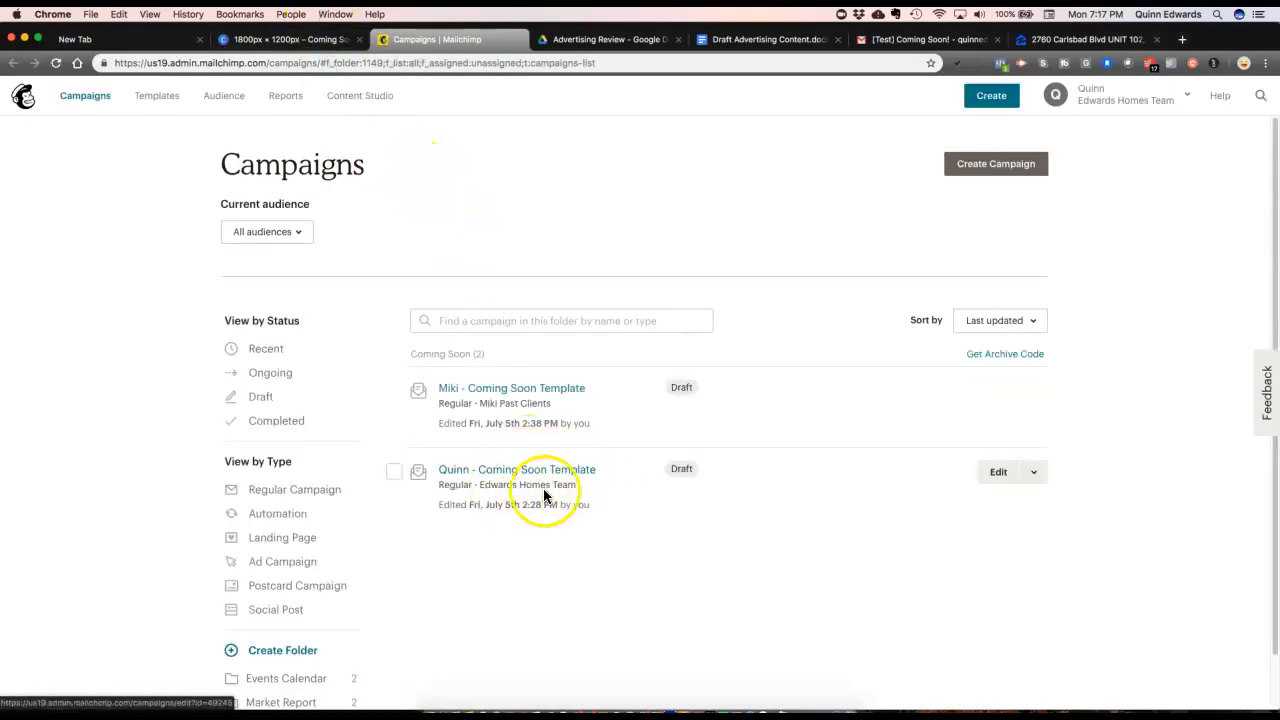
# Step: Replicate the second Coming Soon Template into a 'Coming Soon Template (copy 01)' draft for 371 recipients
pyautogui.click(1036, 476)
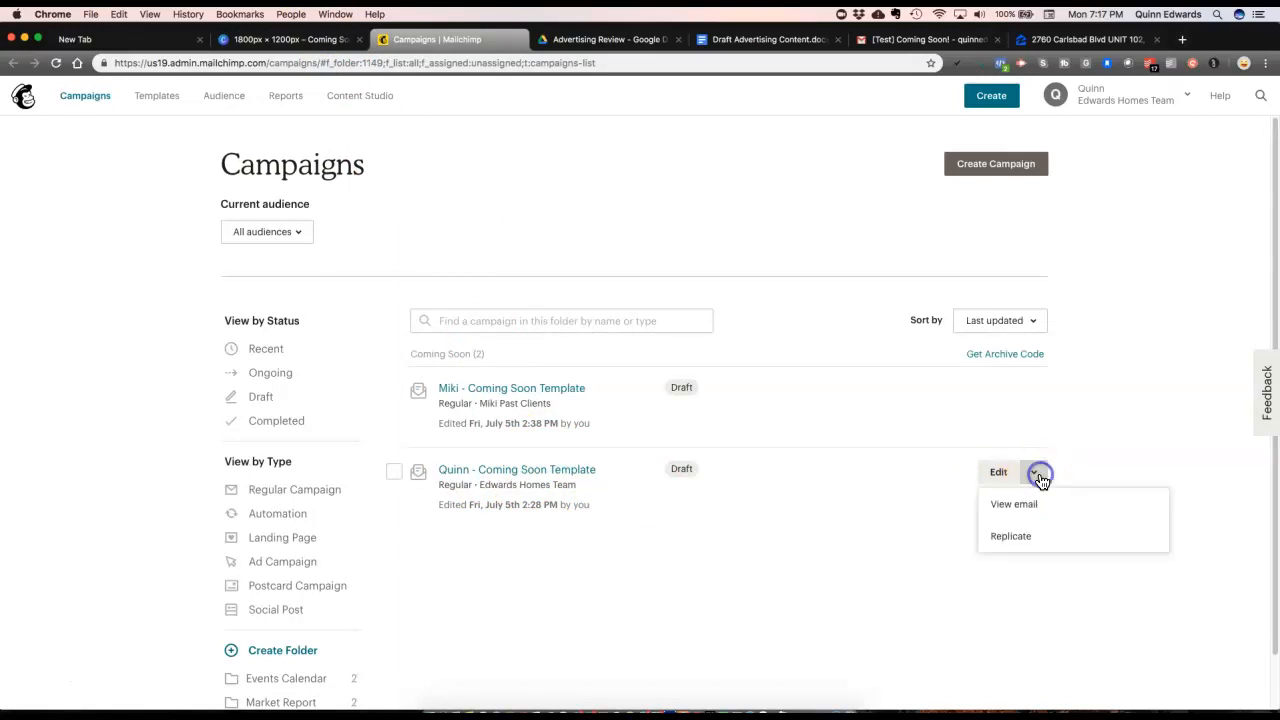
pyautogui.click(1012, 537)
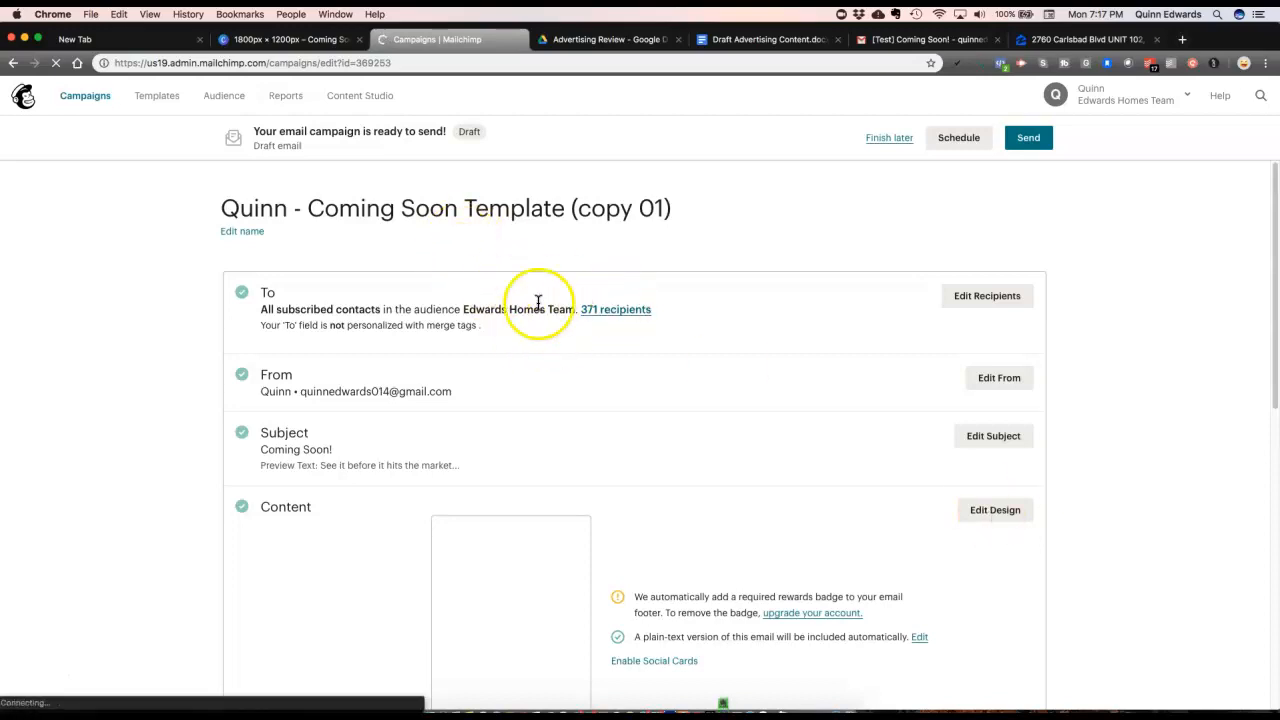
pyautogui.scroll(-1, 535, 305)
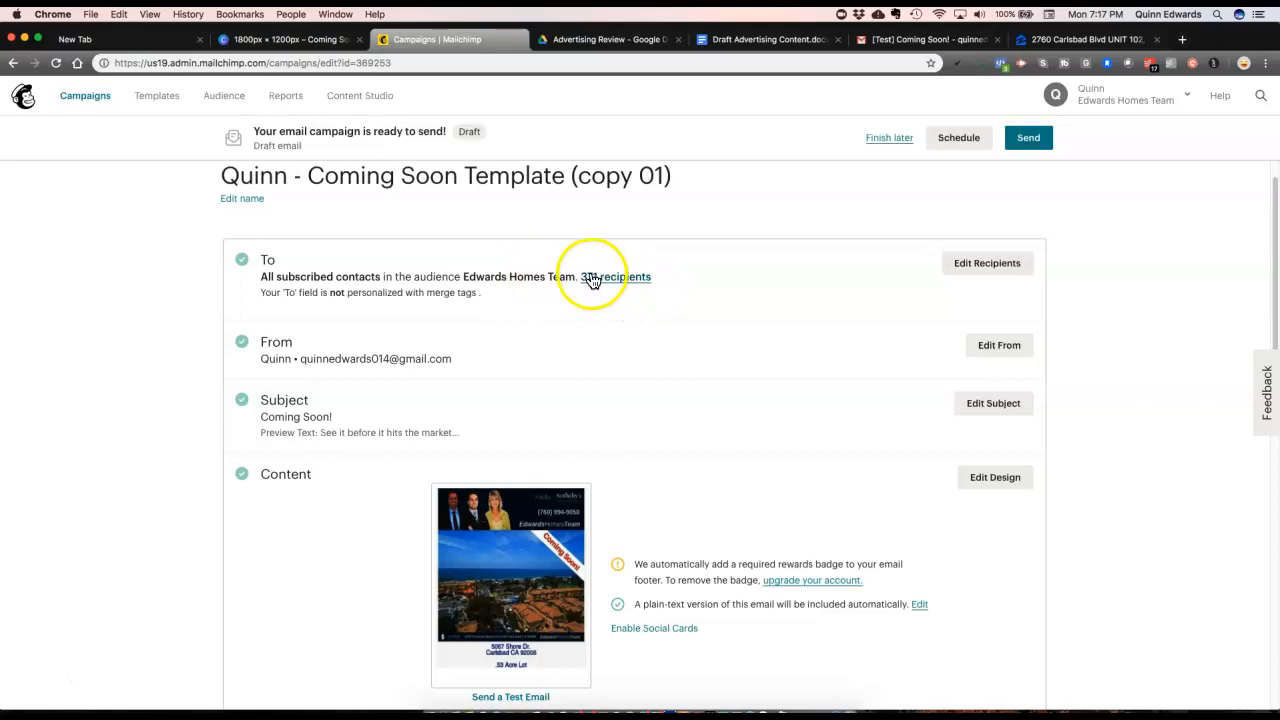
pyautogui.scroll(-3, 467, 250)
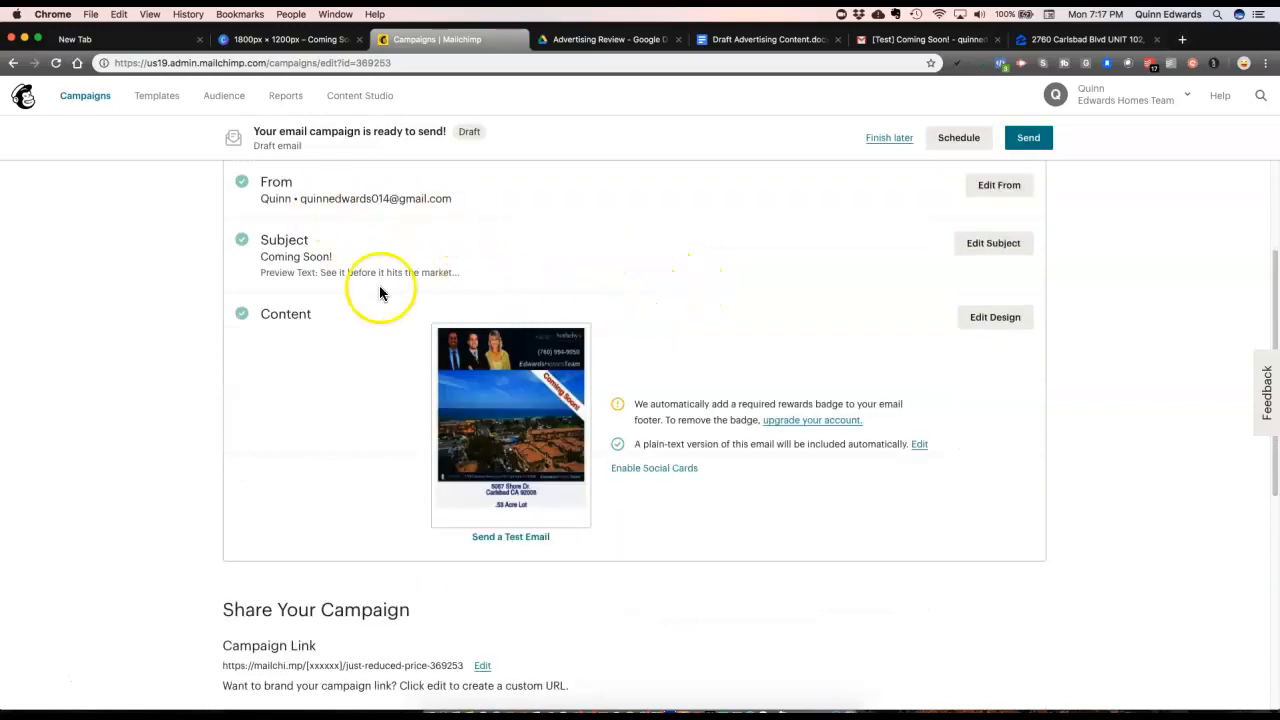
pyautogui.scroll(-1, 342, 268)
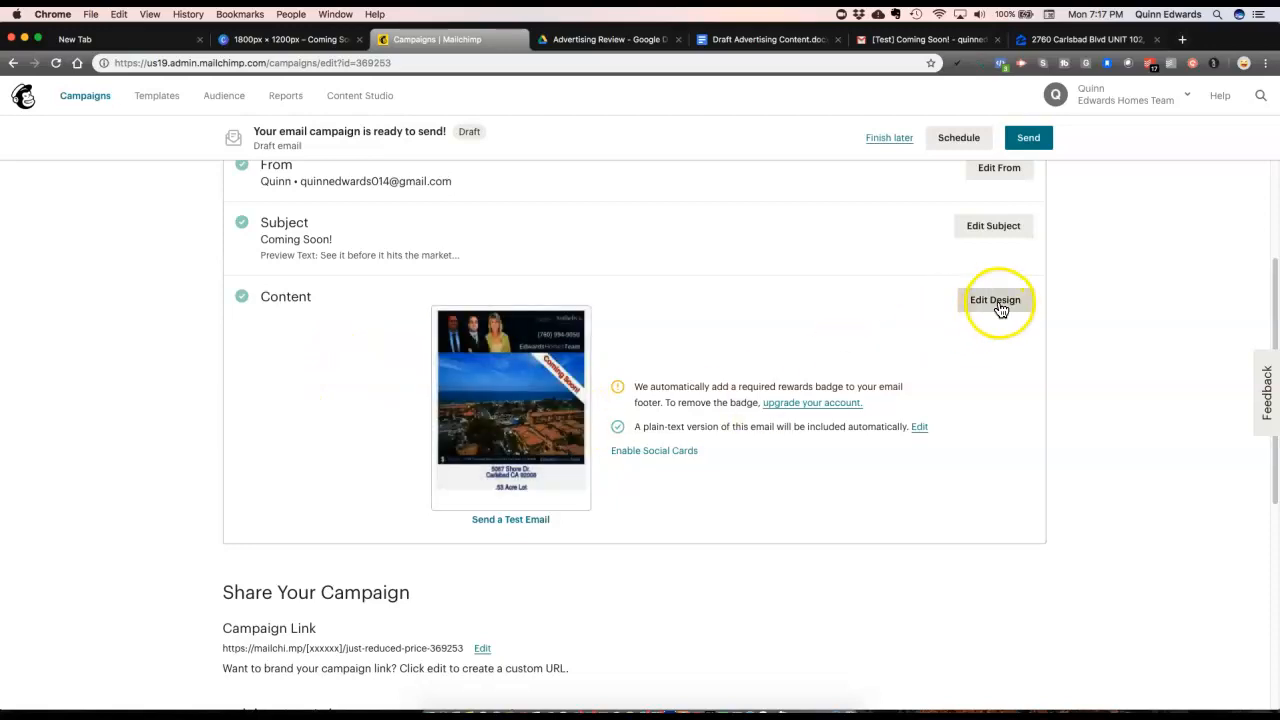
pyautogui.scroll(4, 650, 389)
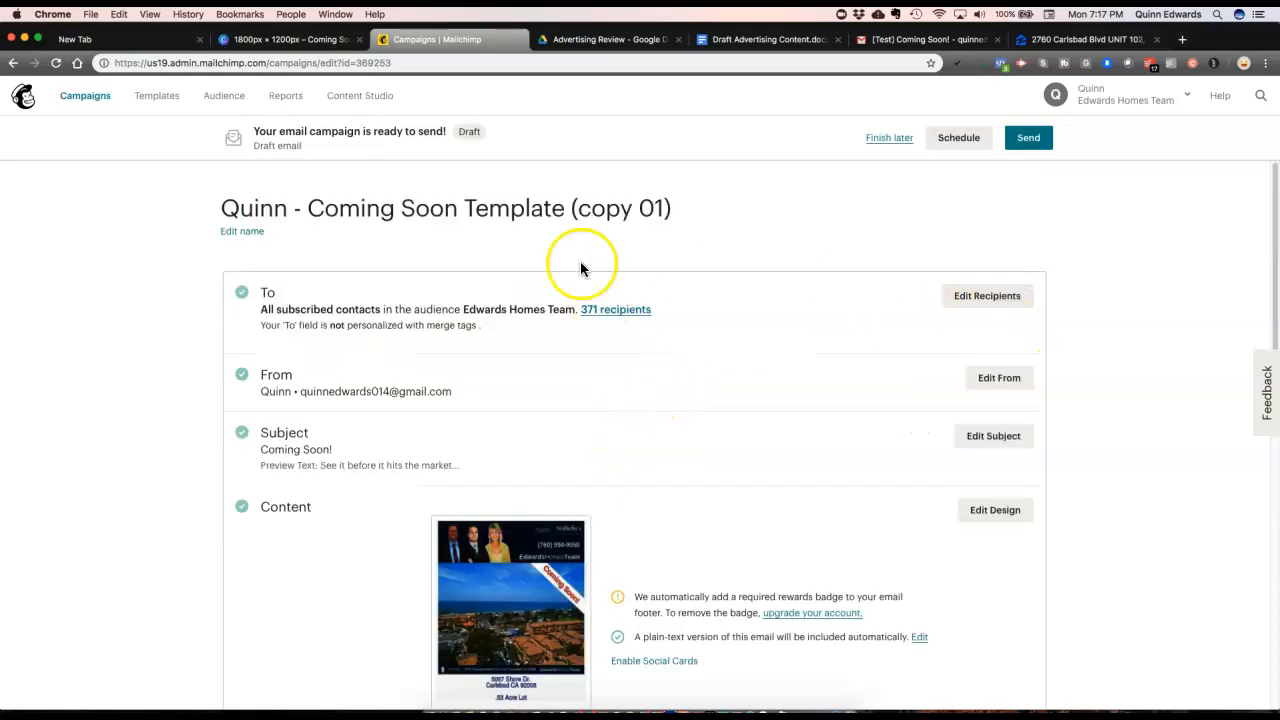
pyautogui.click(242, 231)
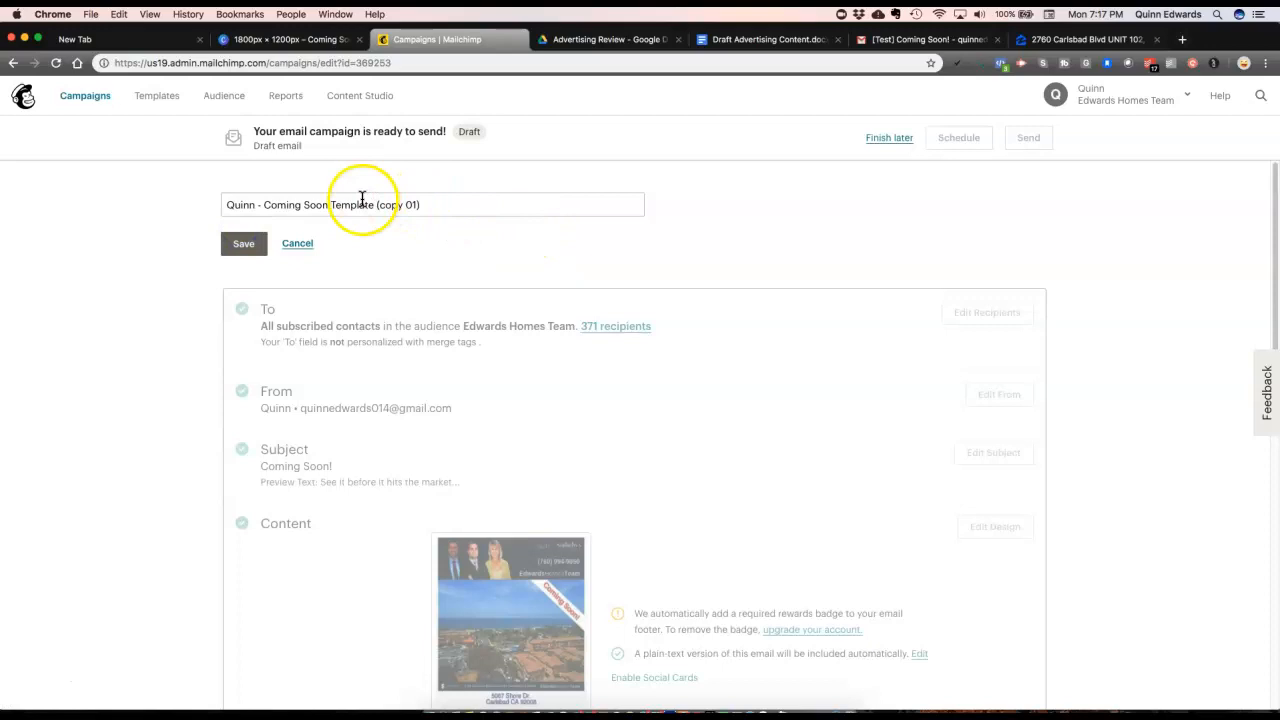
pyautogui.moveTo(377, 204); pyautogui.dragTo(444, 215)
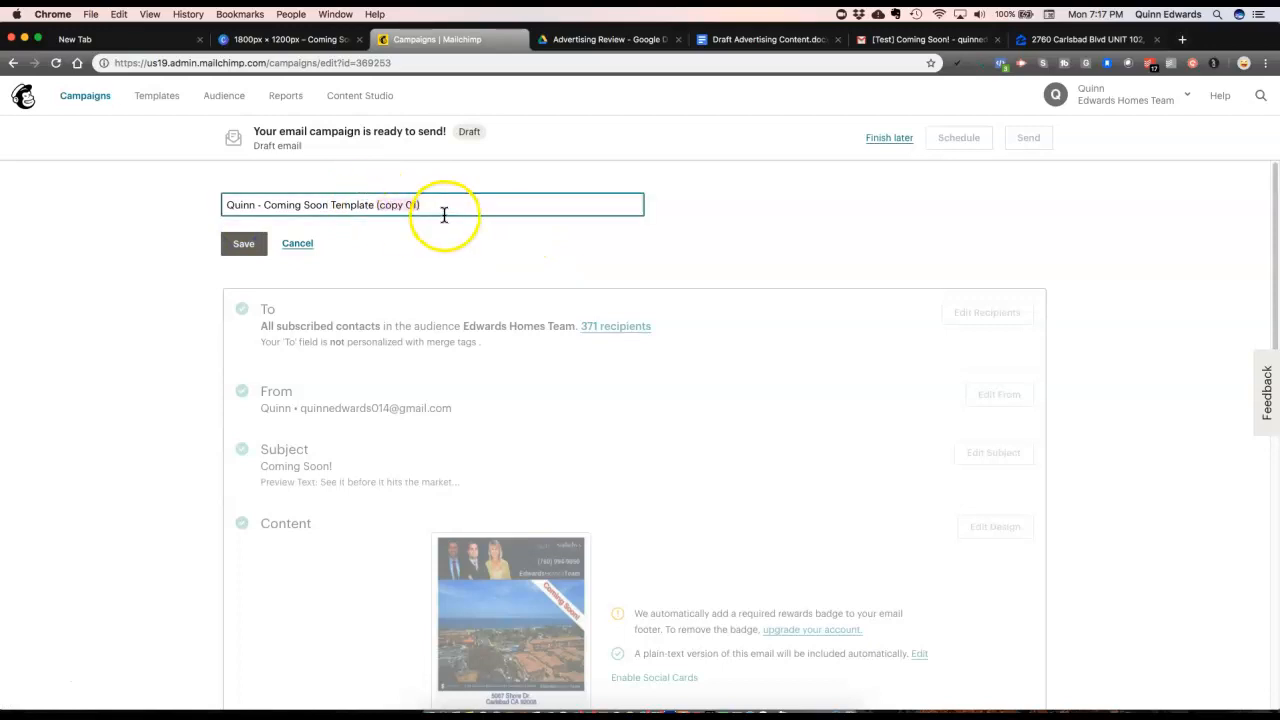
pyautogui.click(306, 244)
pyautogui.scroll(-1, 536, 308)
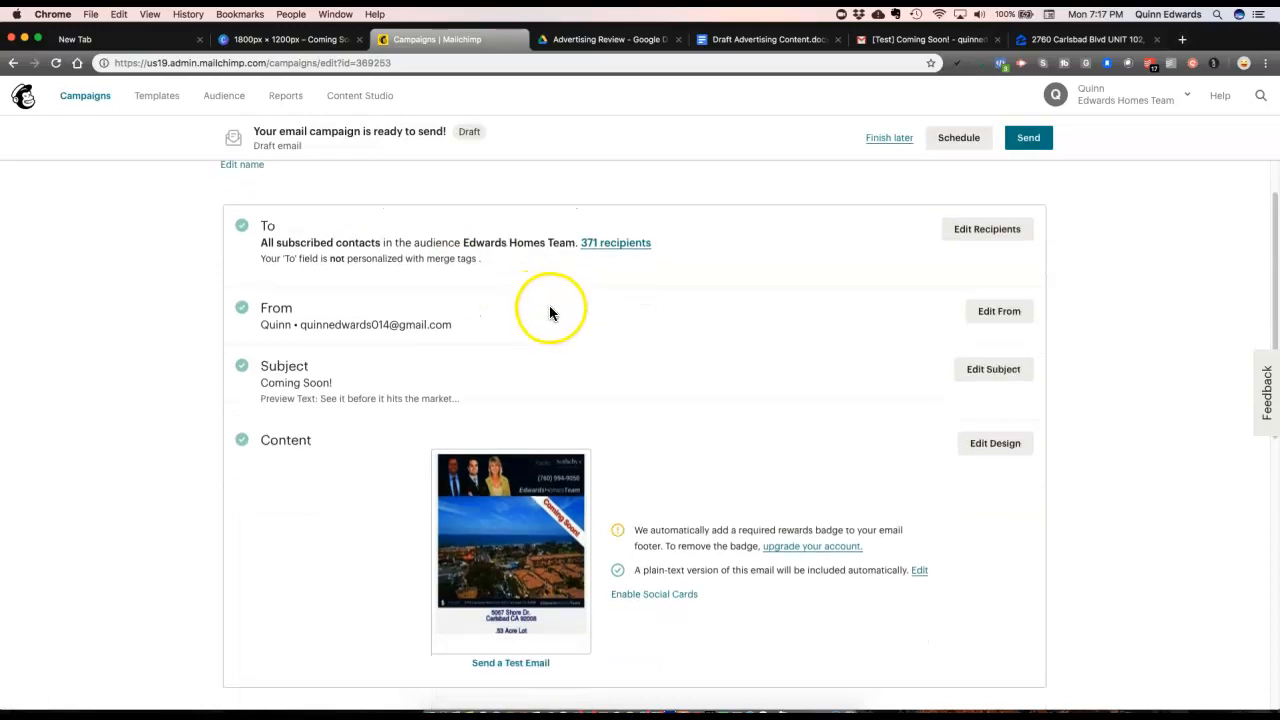
pyautogui.scroll(-8, 550, 310)
pyautogui.scroll(3, 558, 312)
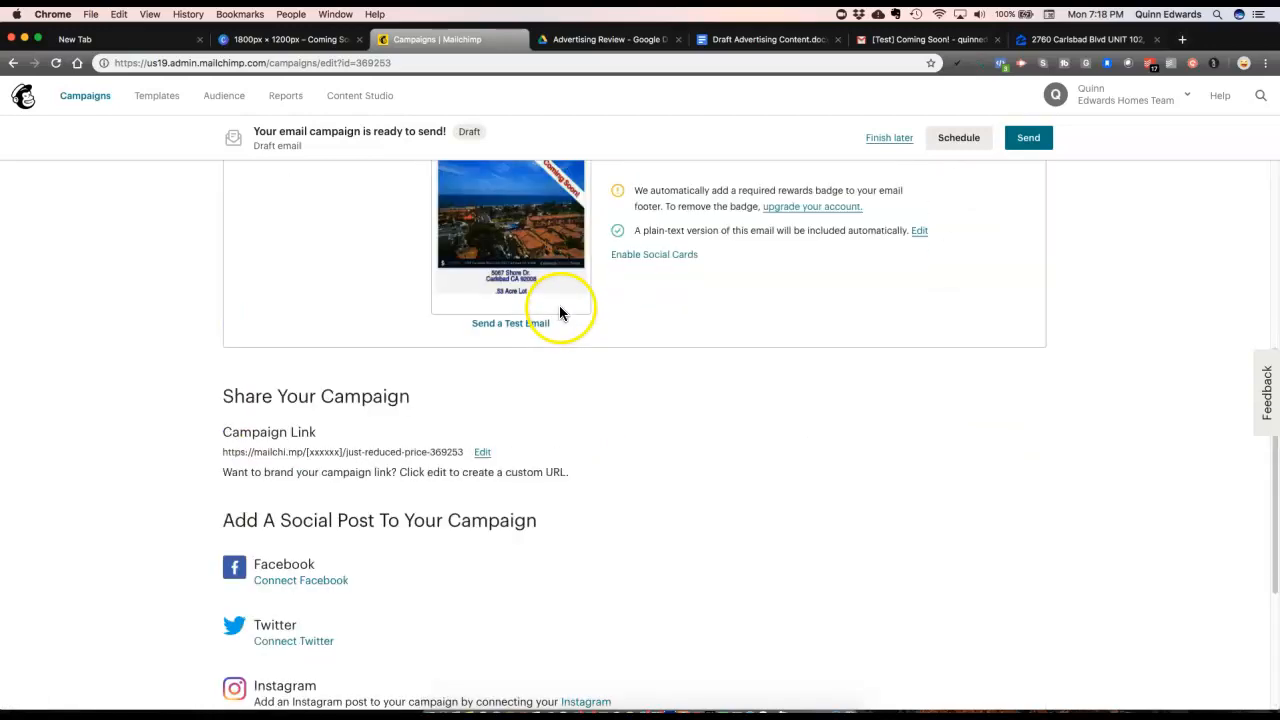
pyautogui.scroll(5, 560, 313)
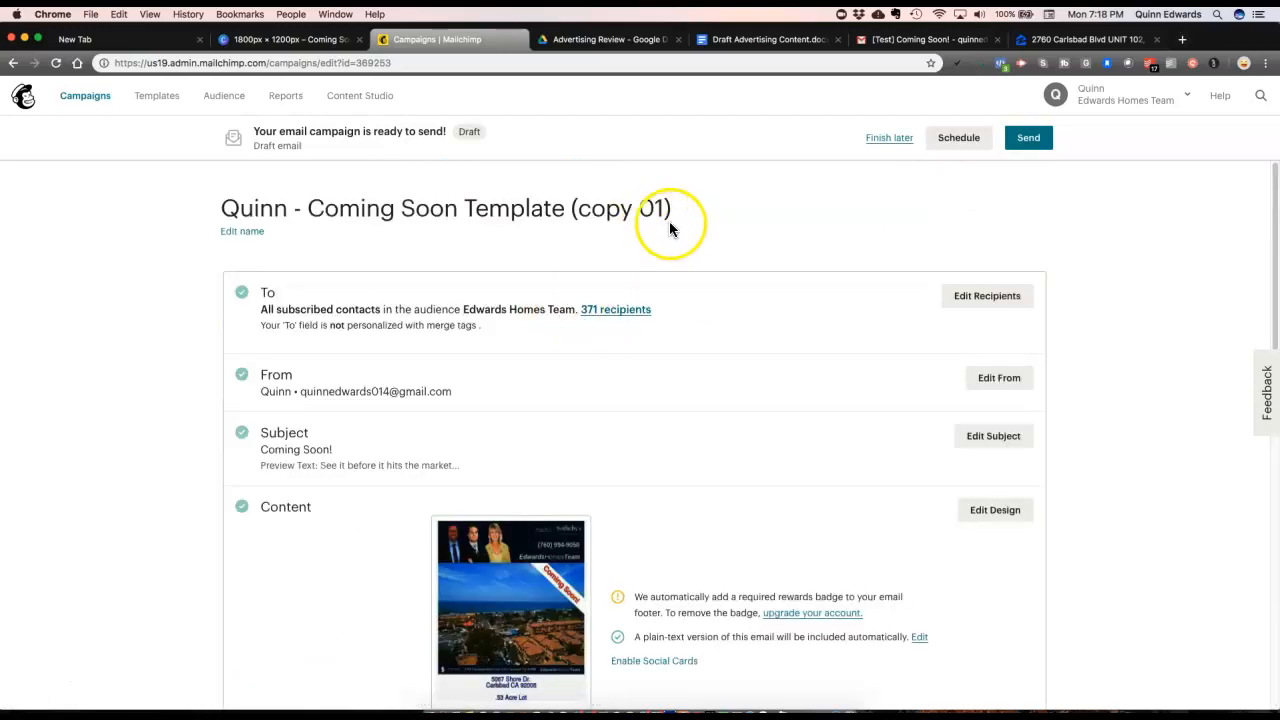